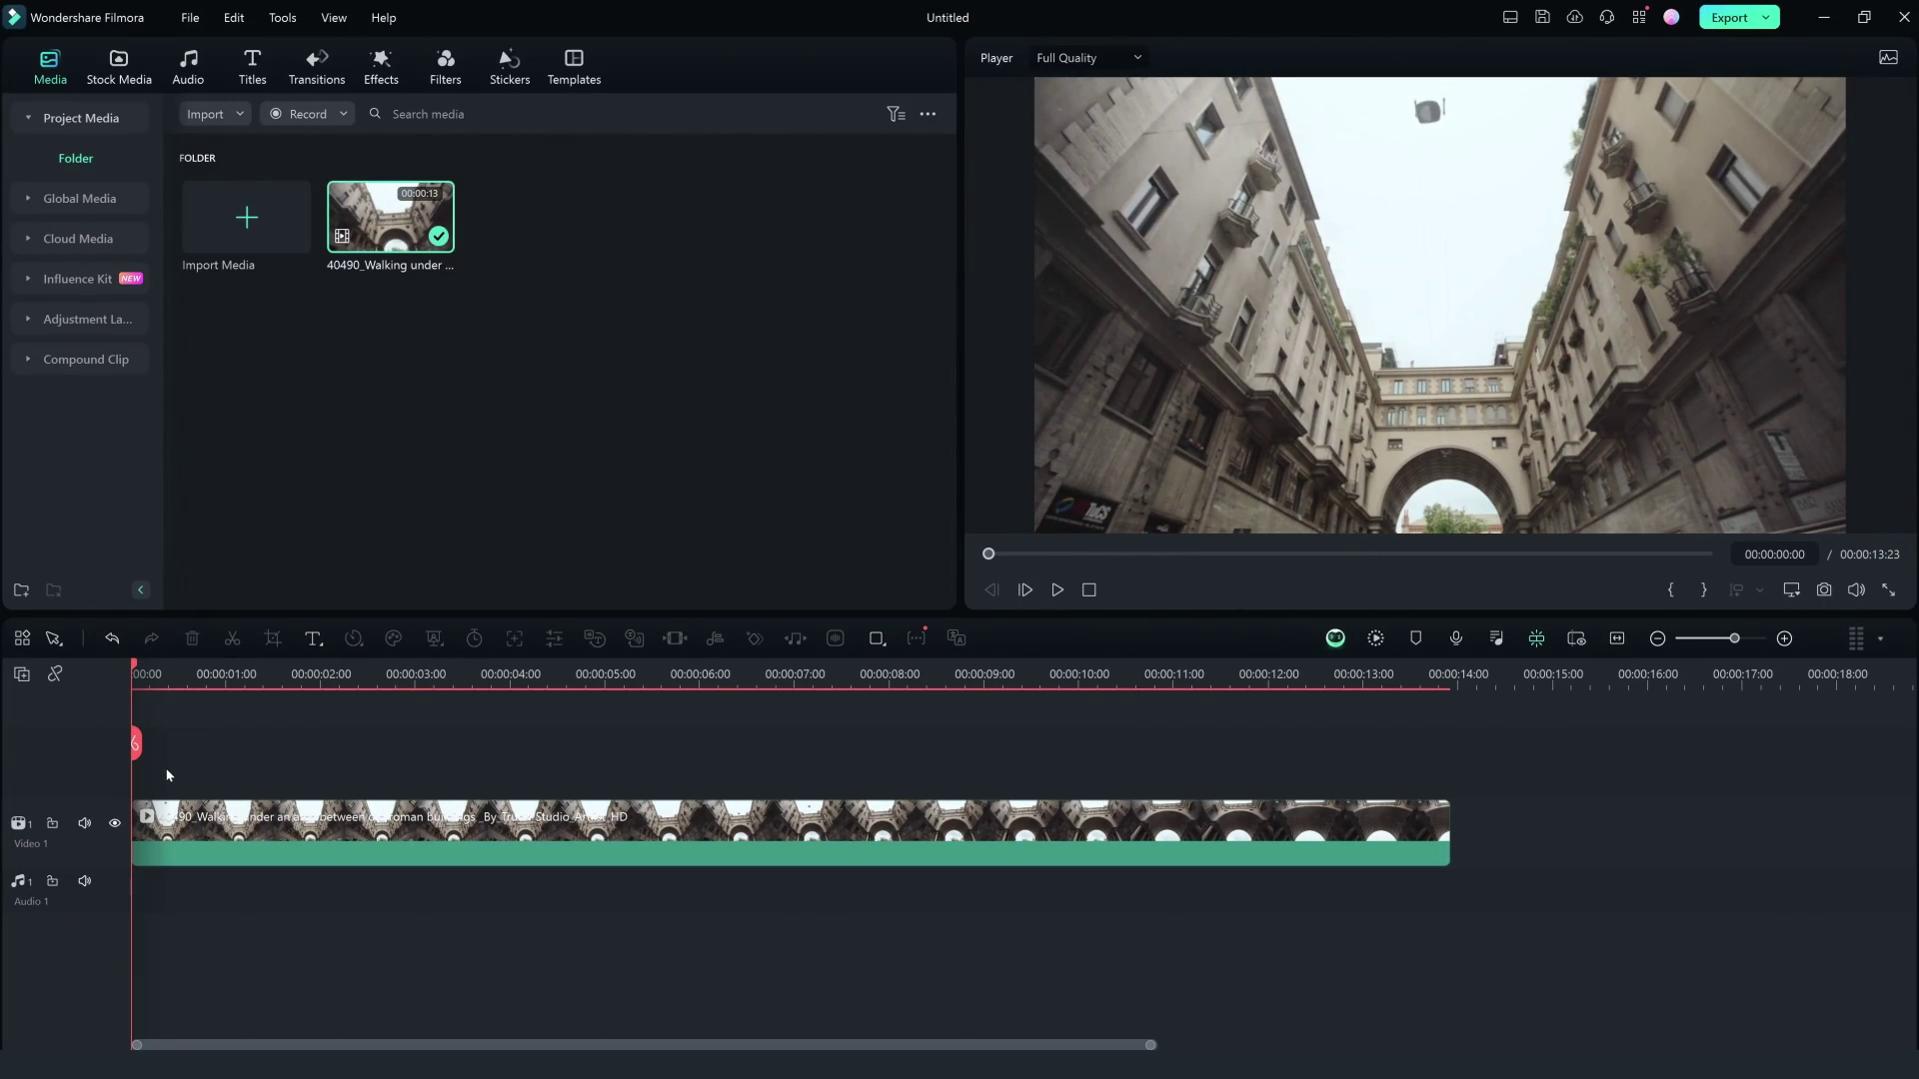
Add a freeze frame one frame into the building clip and play the preview
key(Right)
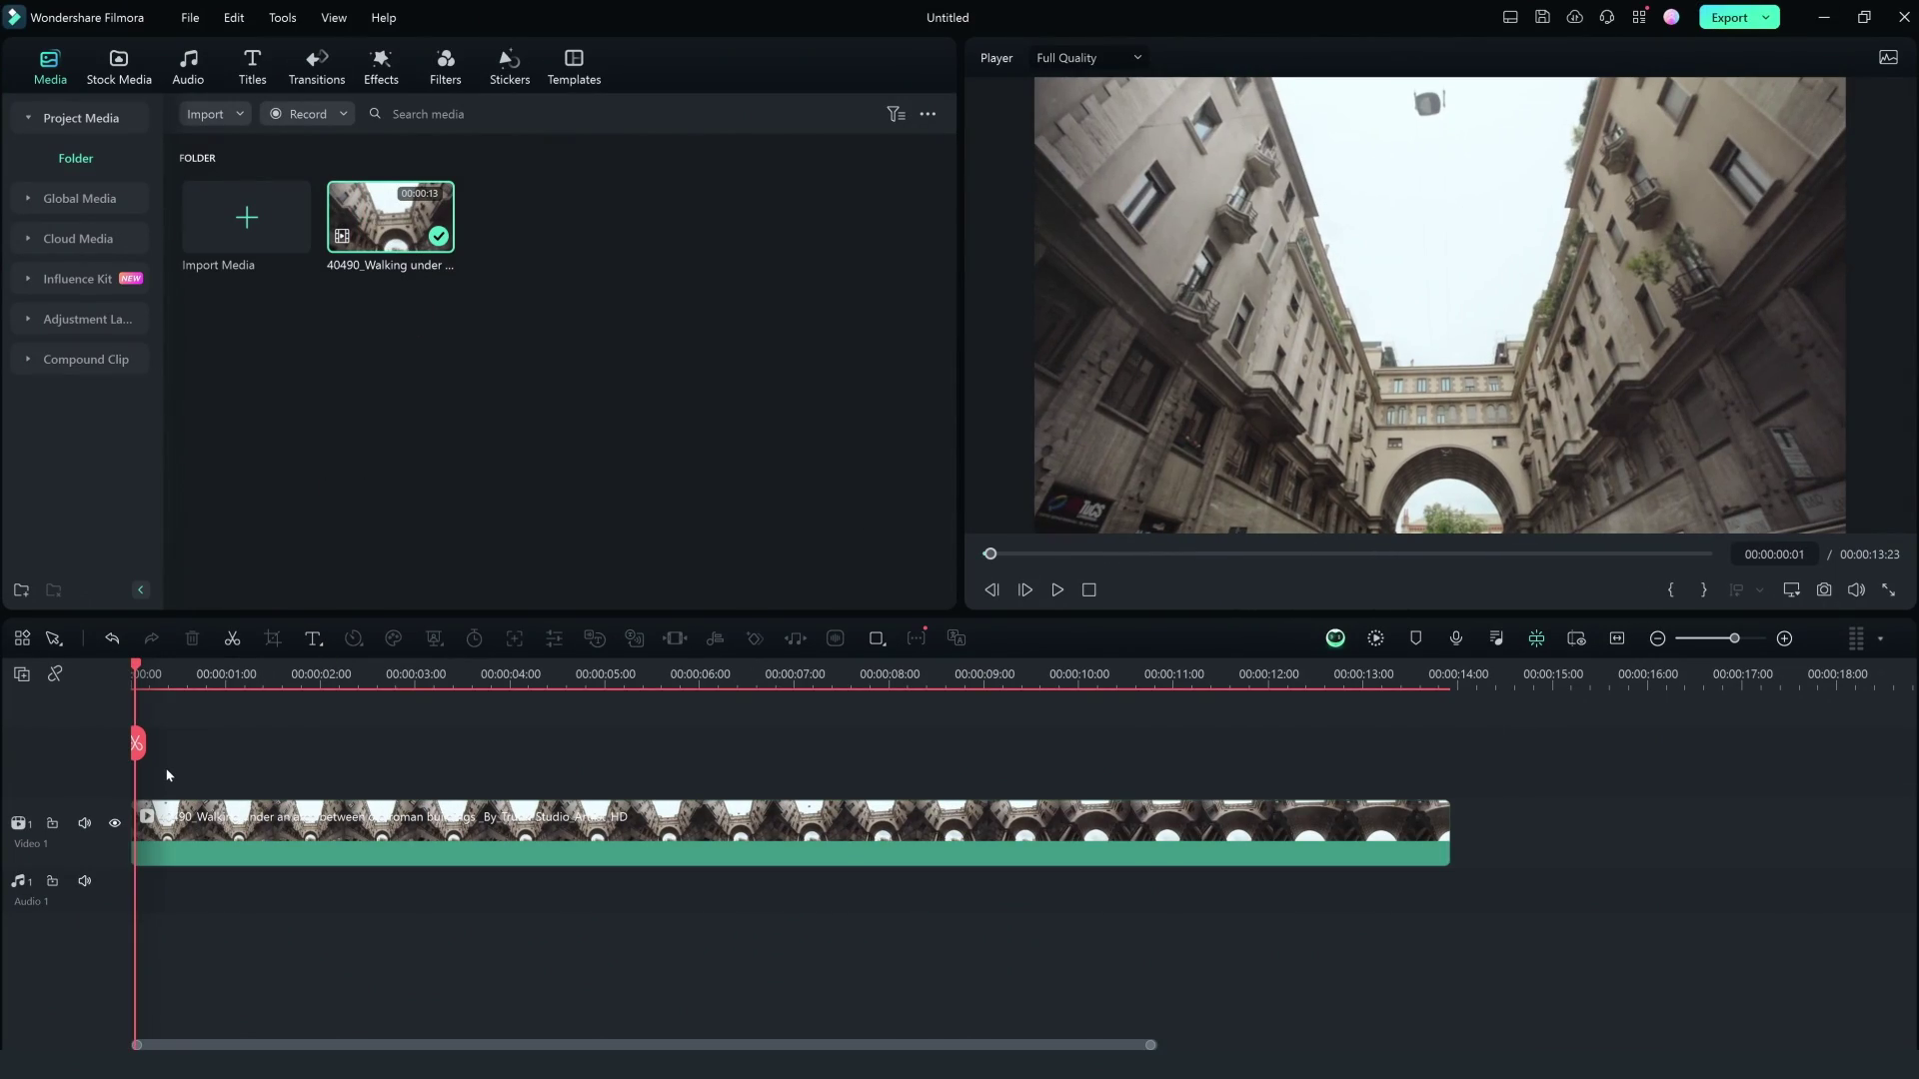
right_click(197, 838)
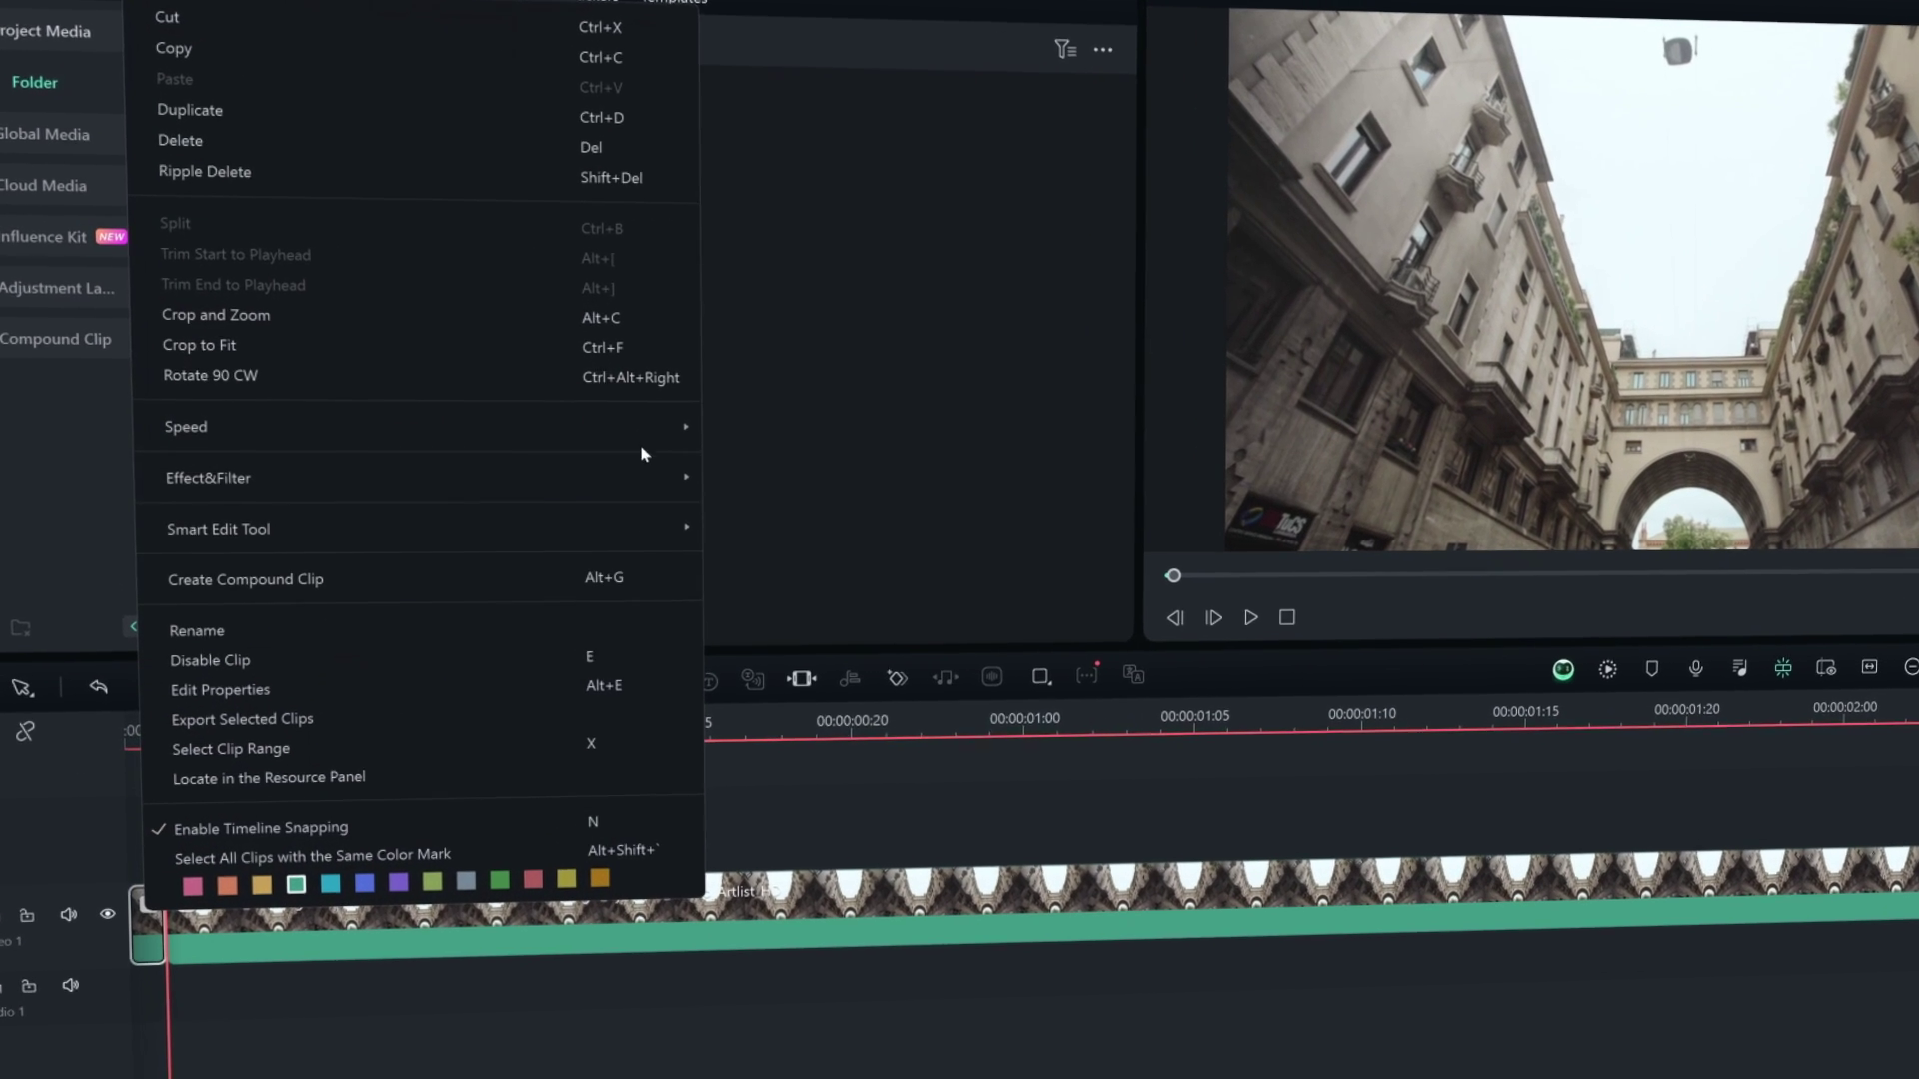
mouse_move(660, 426)
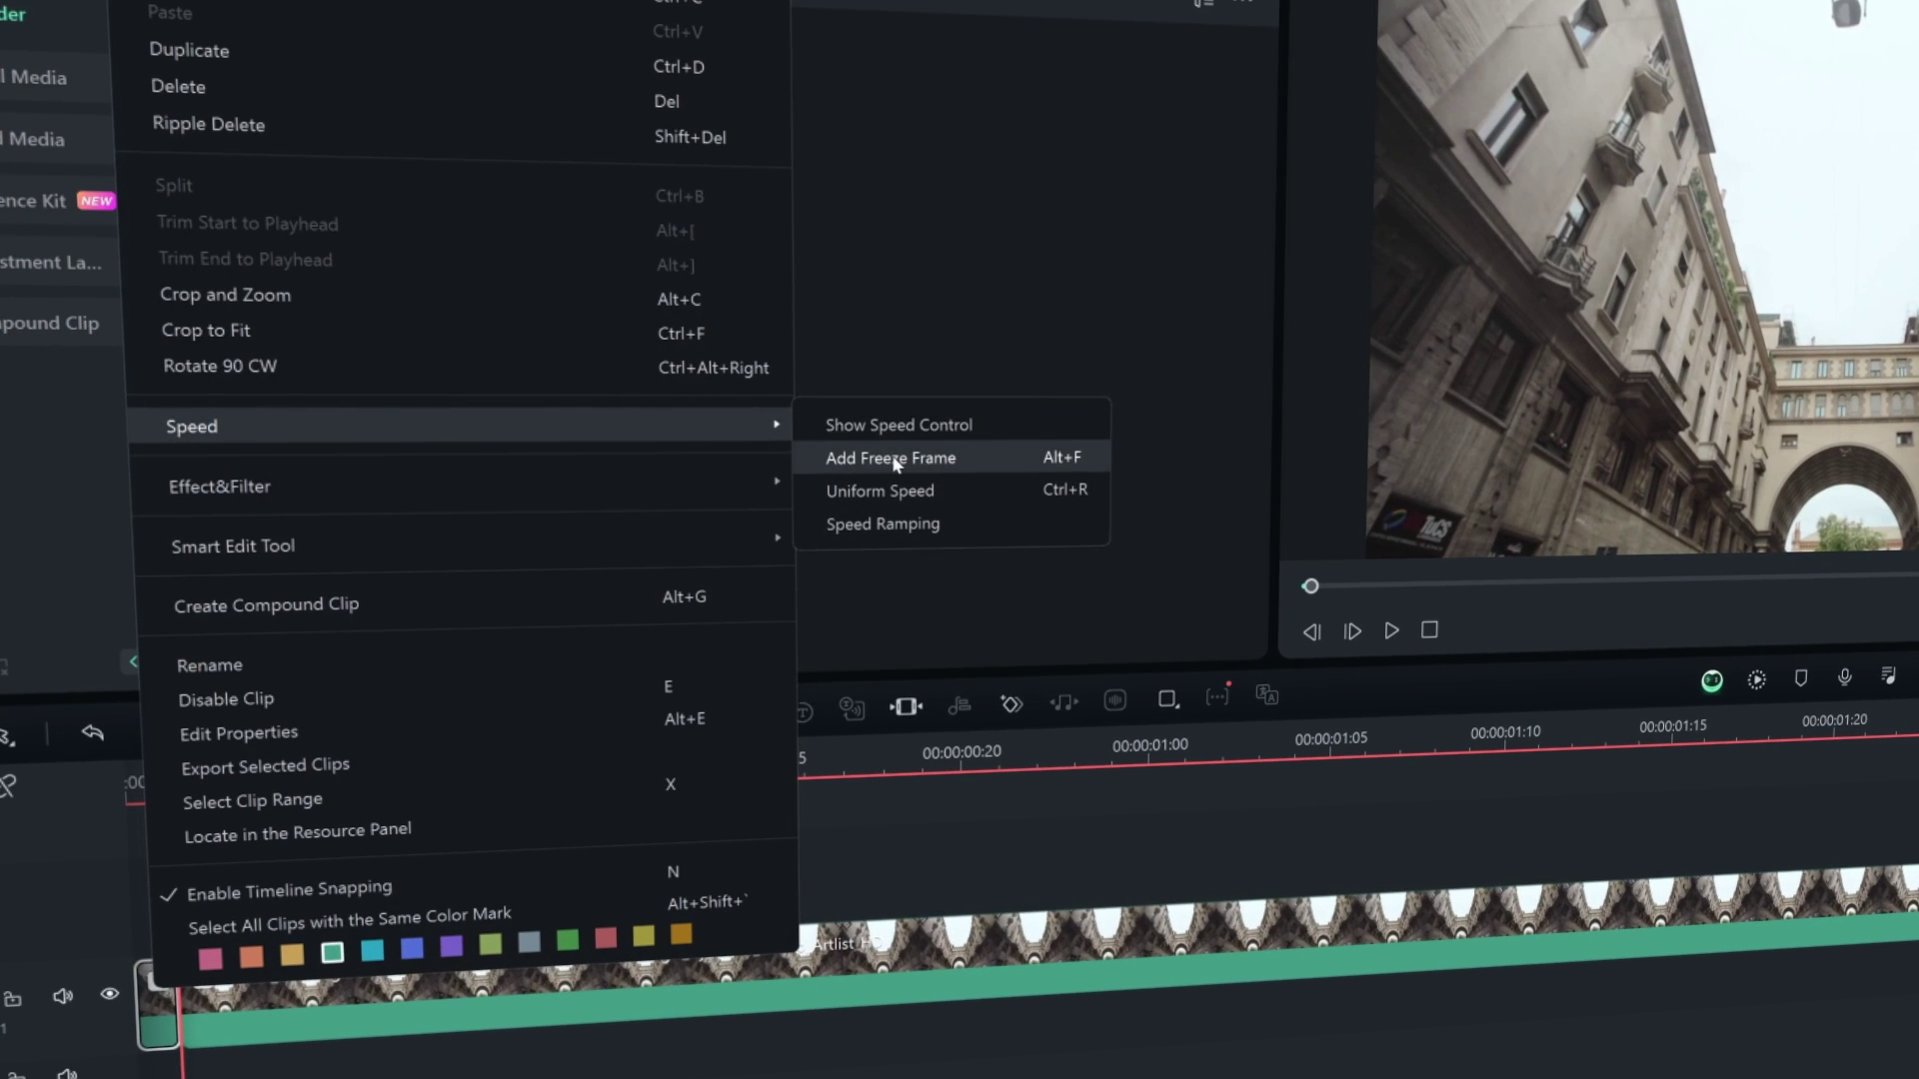
click(892, 457)
key(space)
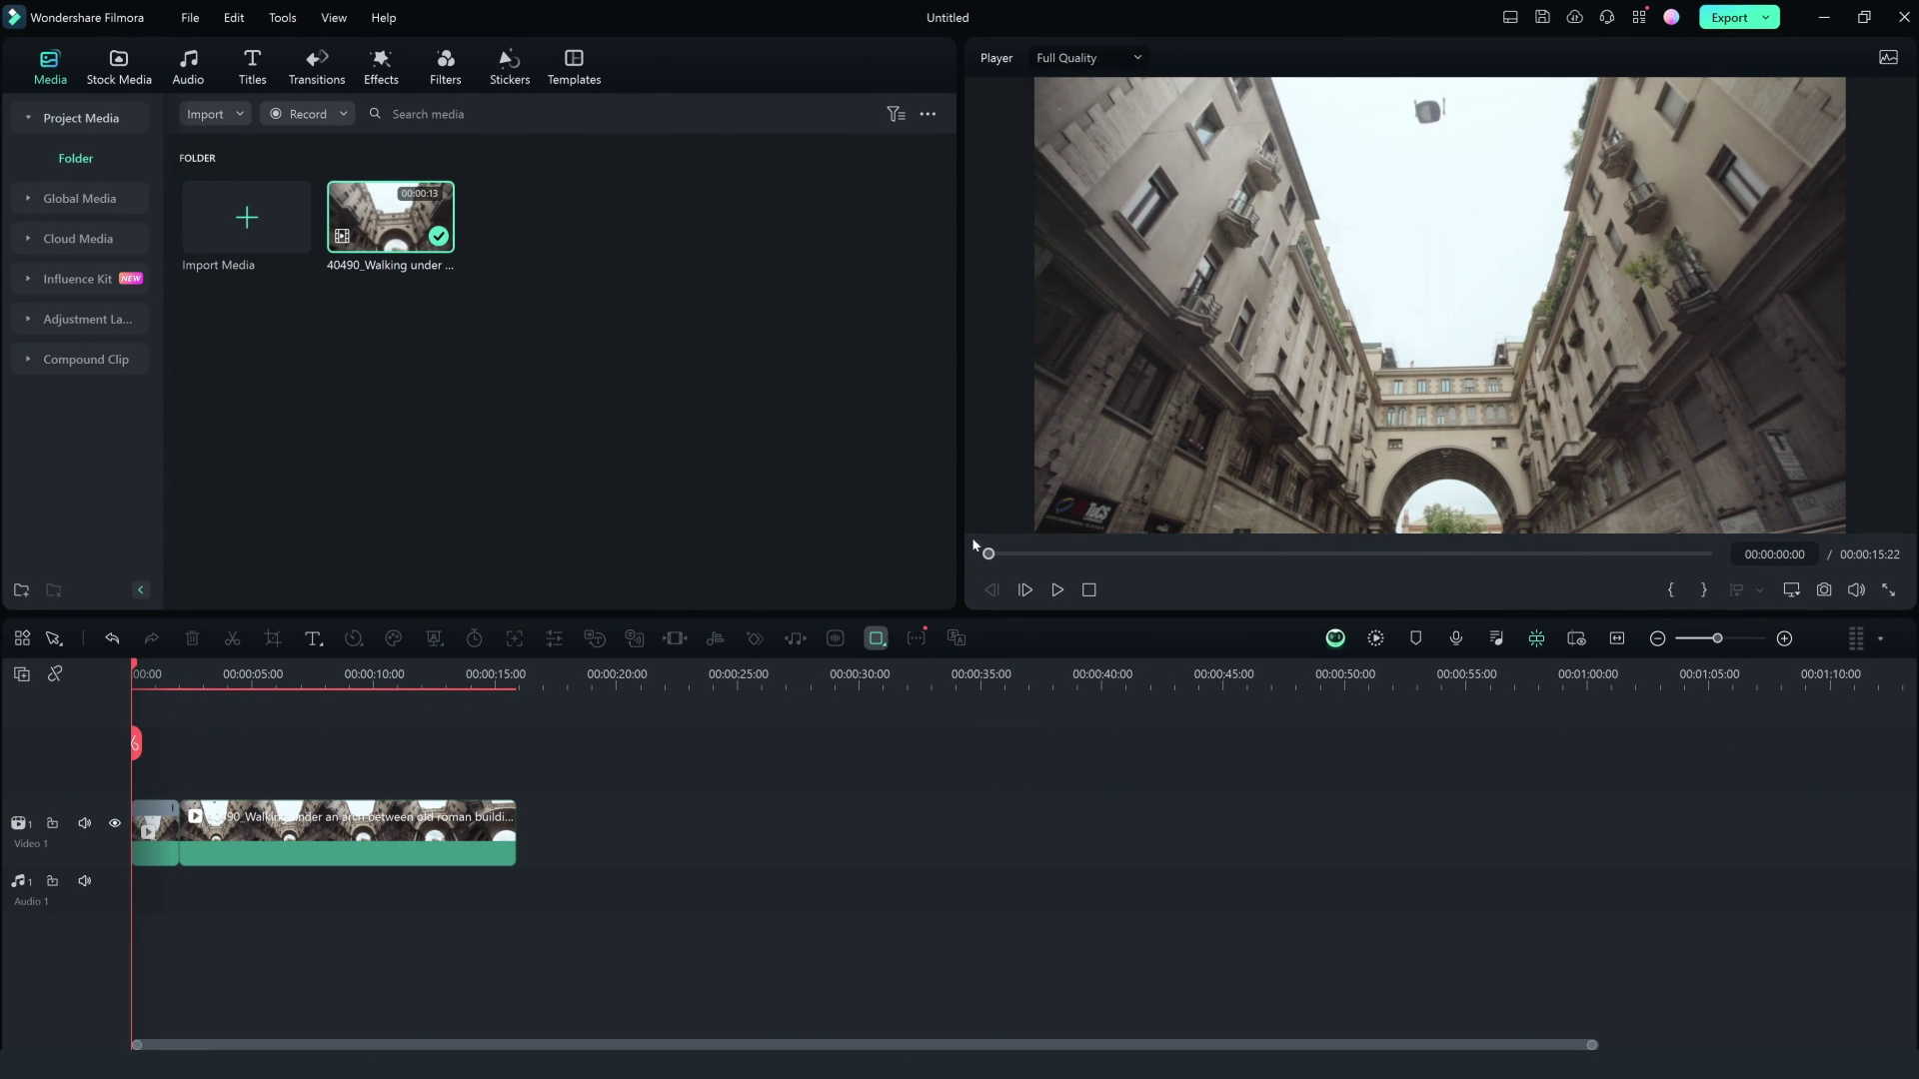
Draw a full-frame rectangle filled with the sampled light-blue sky colour, trimmed to 00:00:02:08
mouse_move(1027, 77)
mouse_down()
mouse_move(1461, 313)
mouse_move(1854, 580)
mouse_move(1854, 560)
mouse_up()
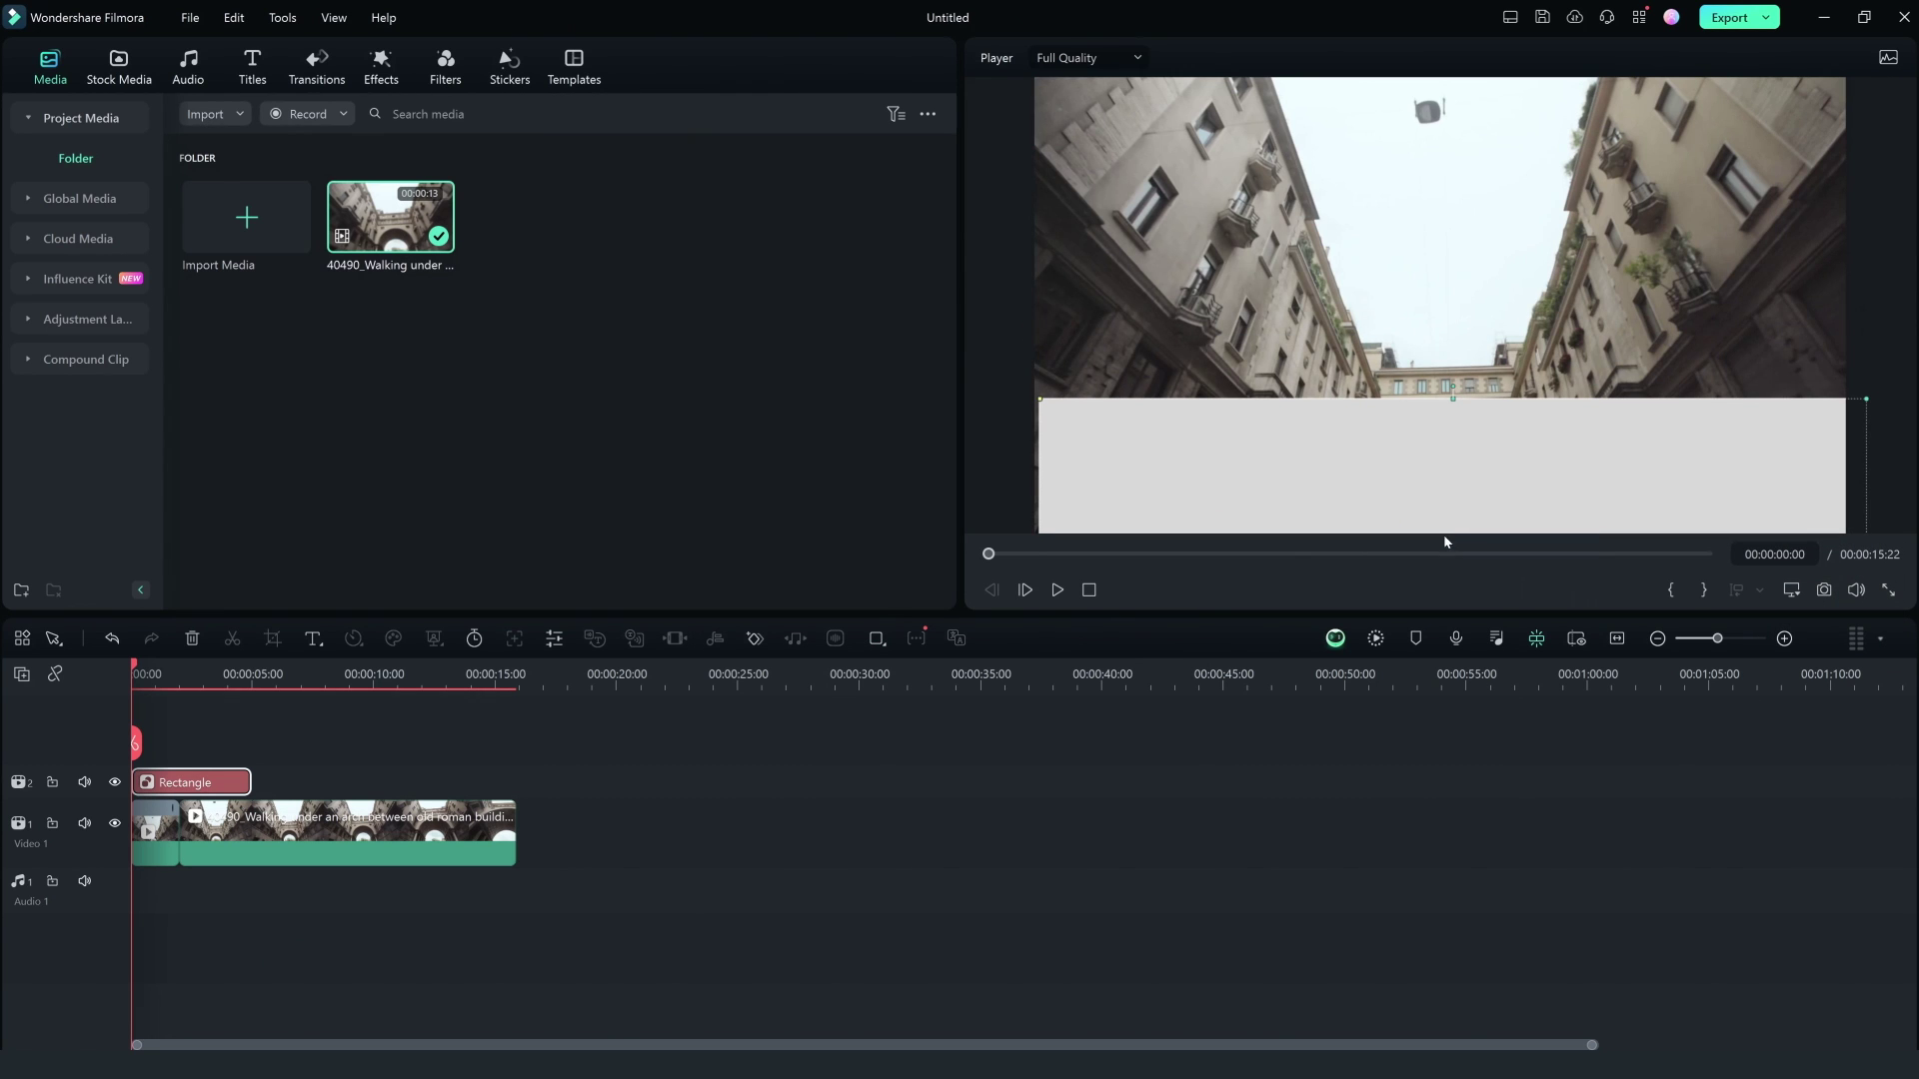
double_click(211, 778)
click(47, 328)
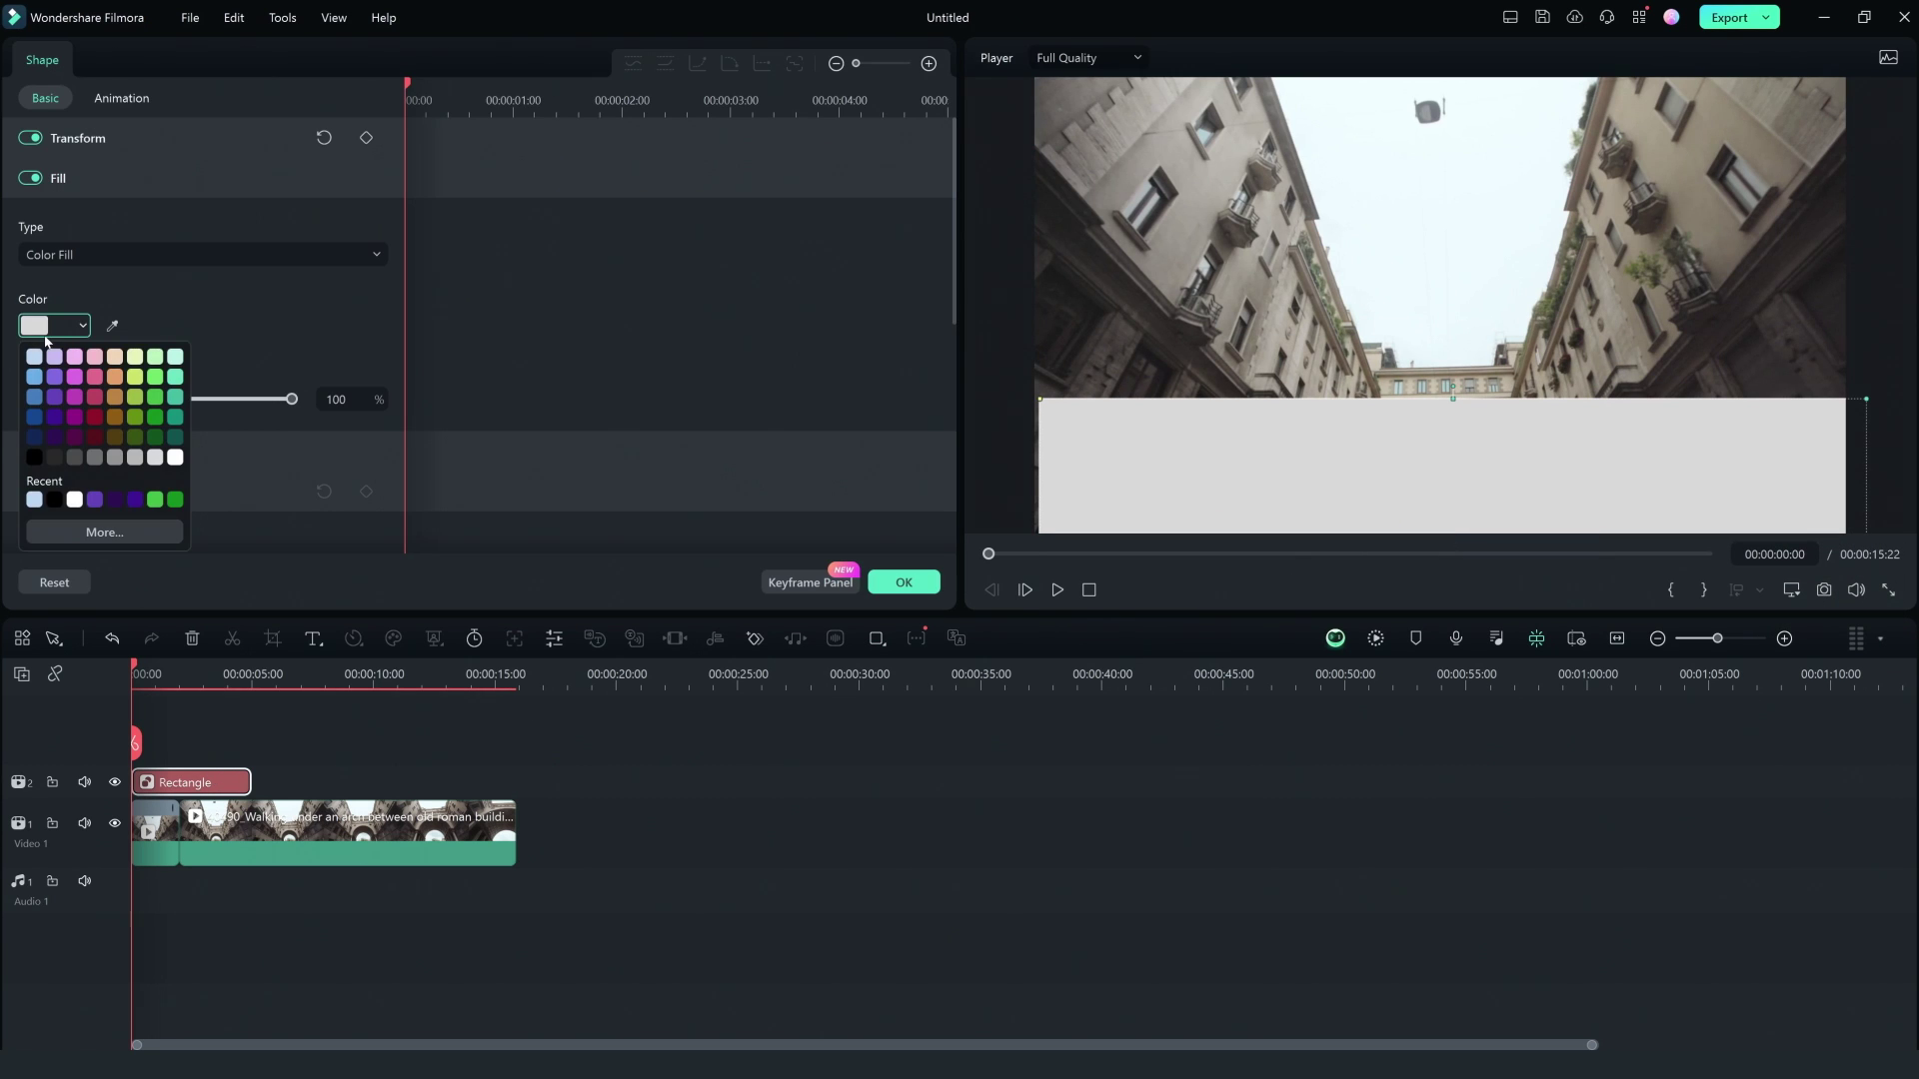
click(112, 328)
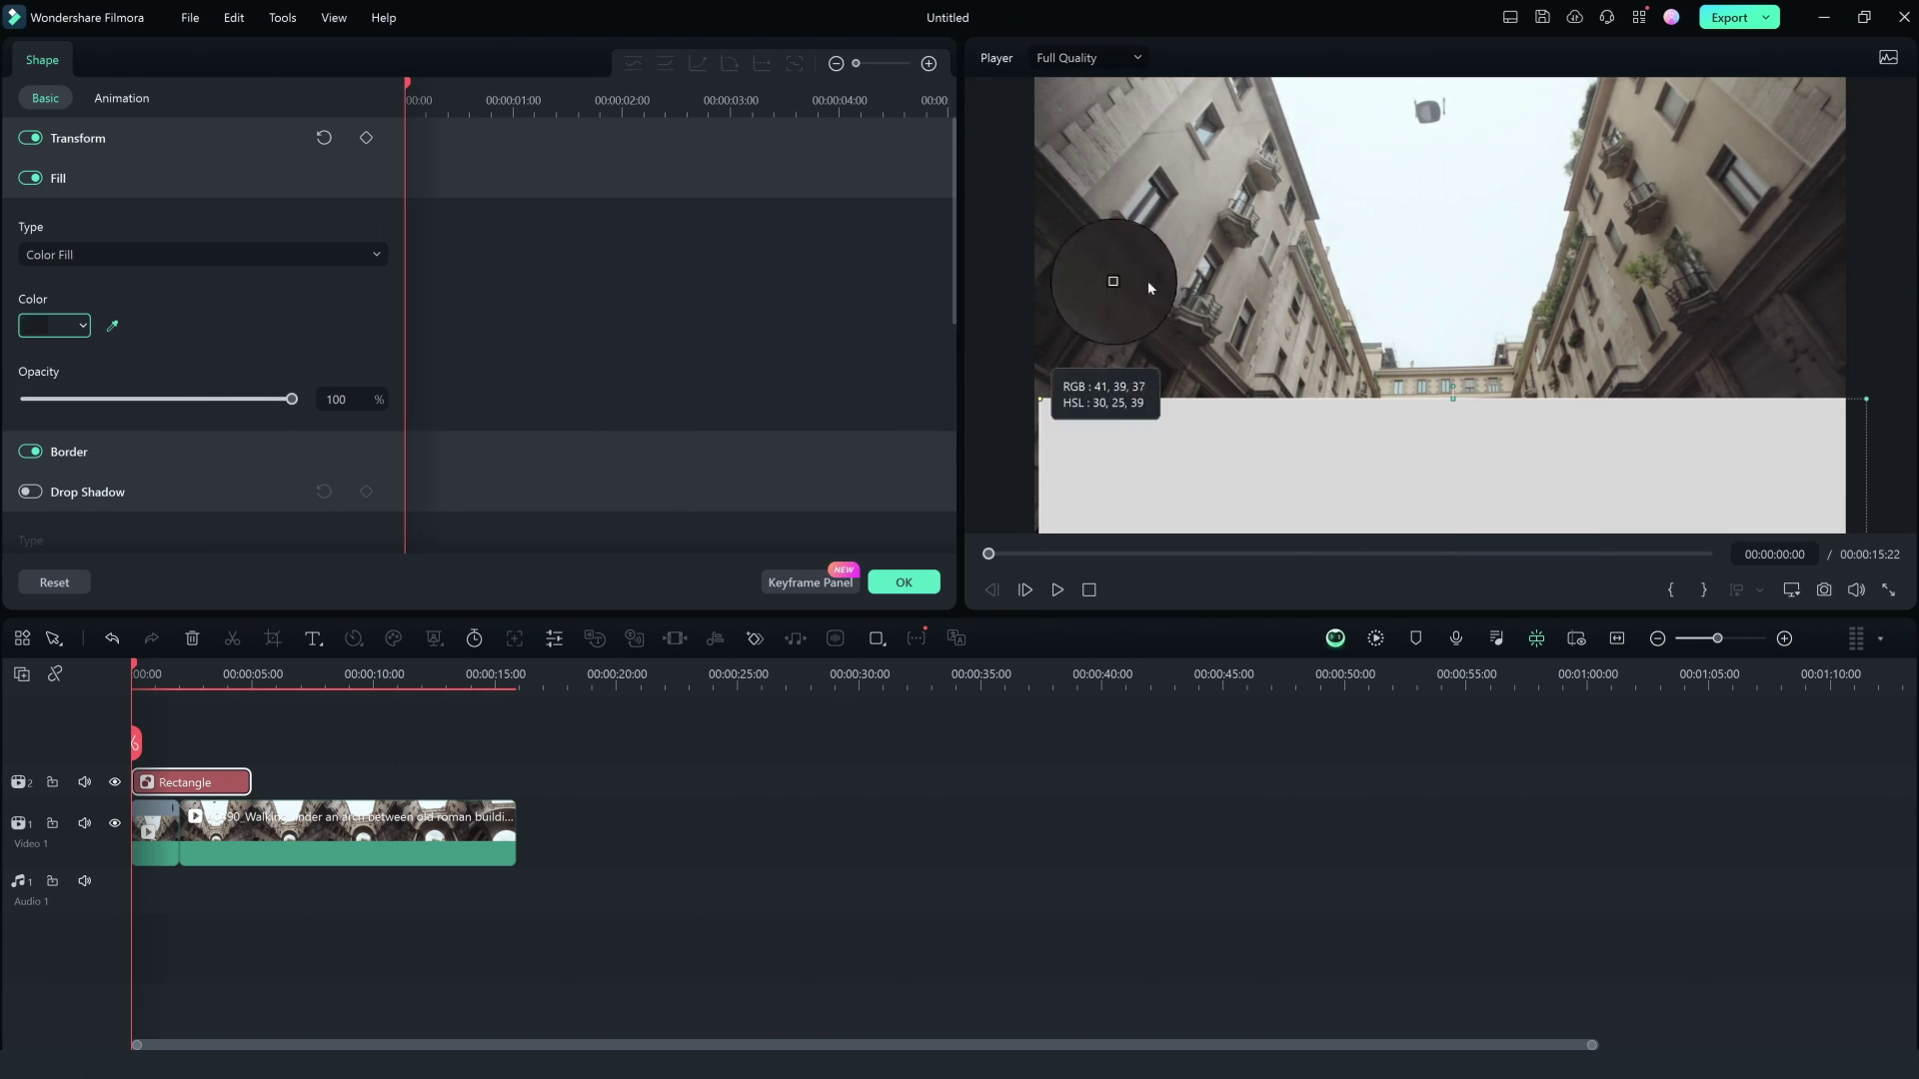
click(1441, 363)
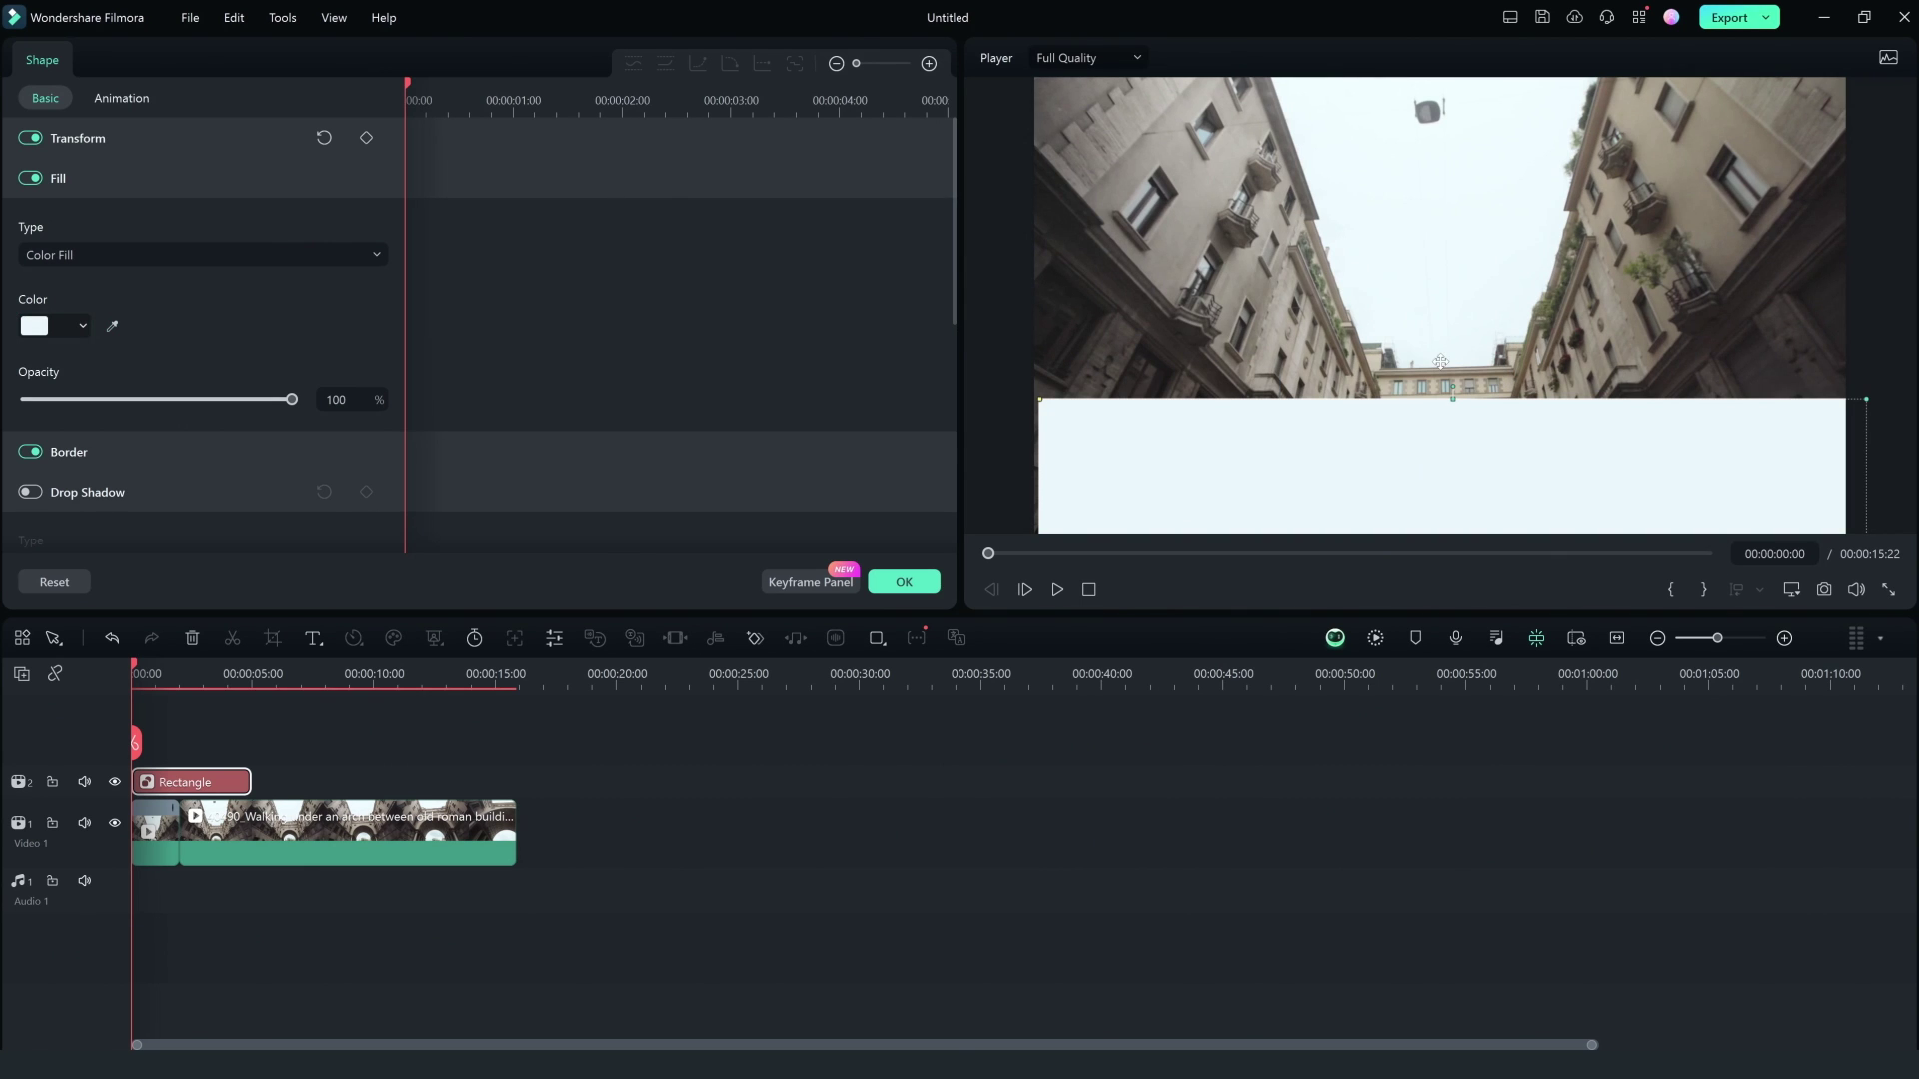
drag(1315, 469, 1319, 141)
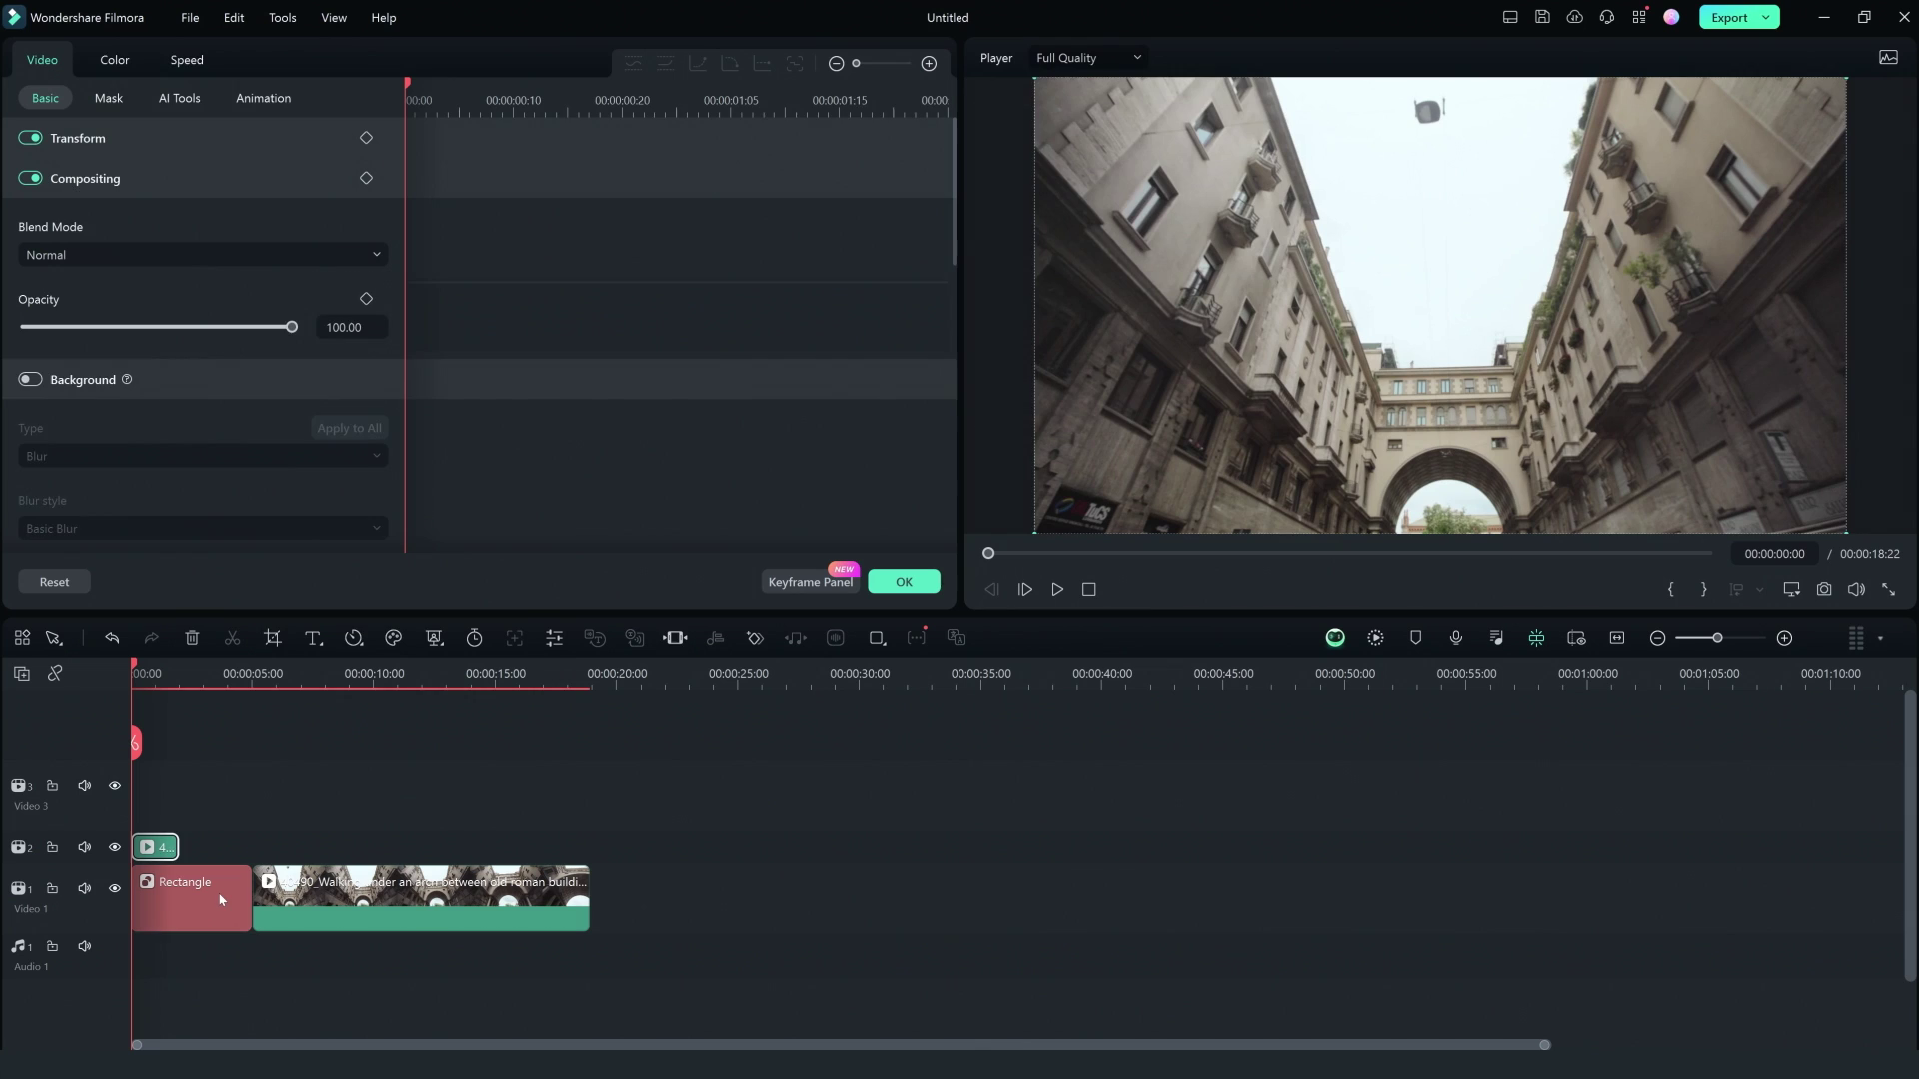
click(222, 900)
drag(251, 899, 180, 899)
Move the building clip to the start, stack freeze-frame copies up to Video 5, and group them into Compound Clip 1
click(305, 886)
drag(305, 886, 244, 889)
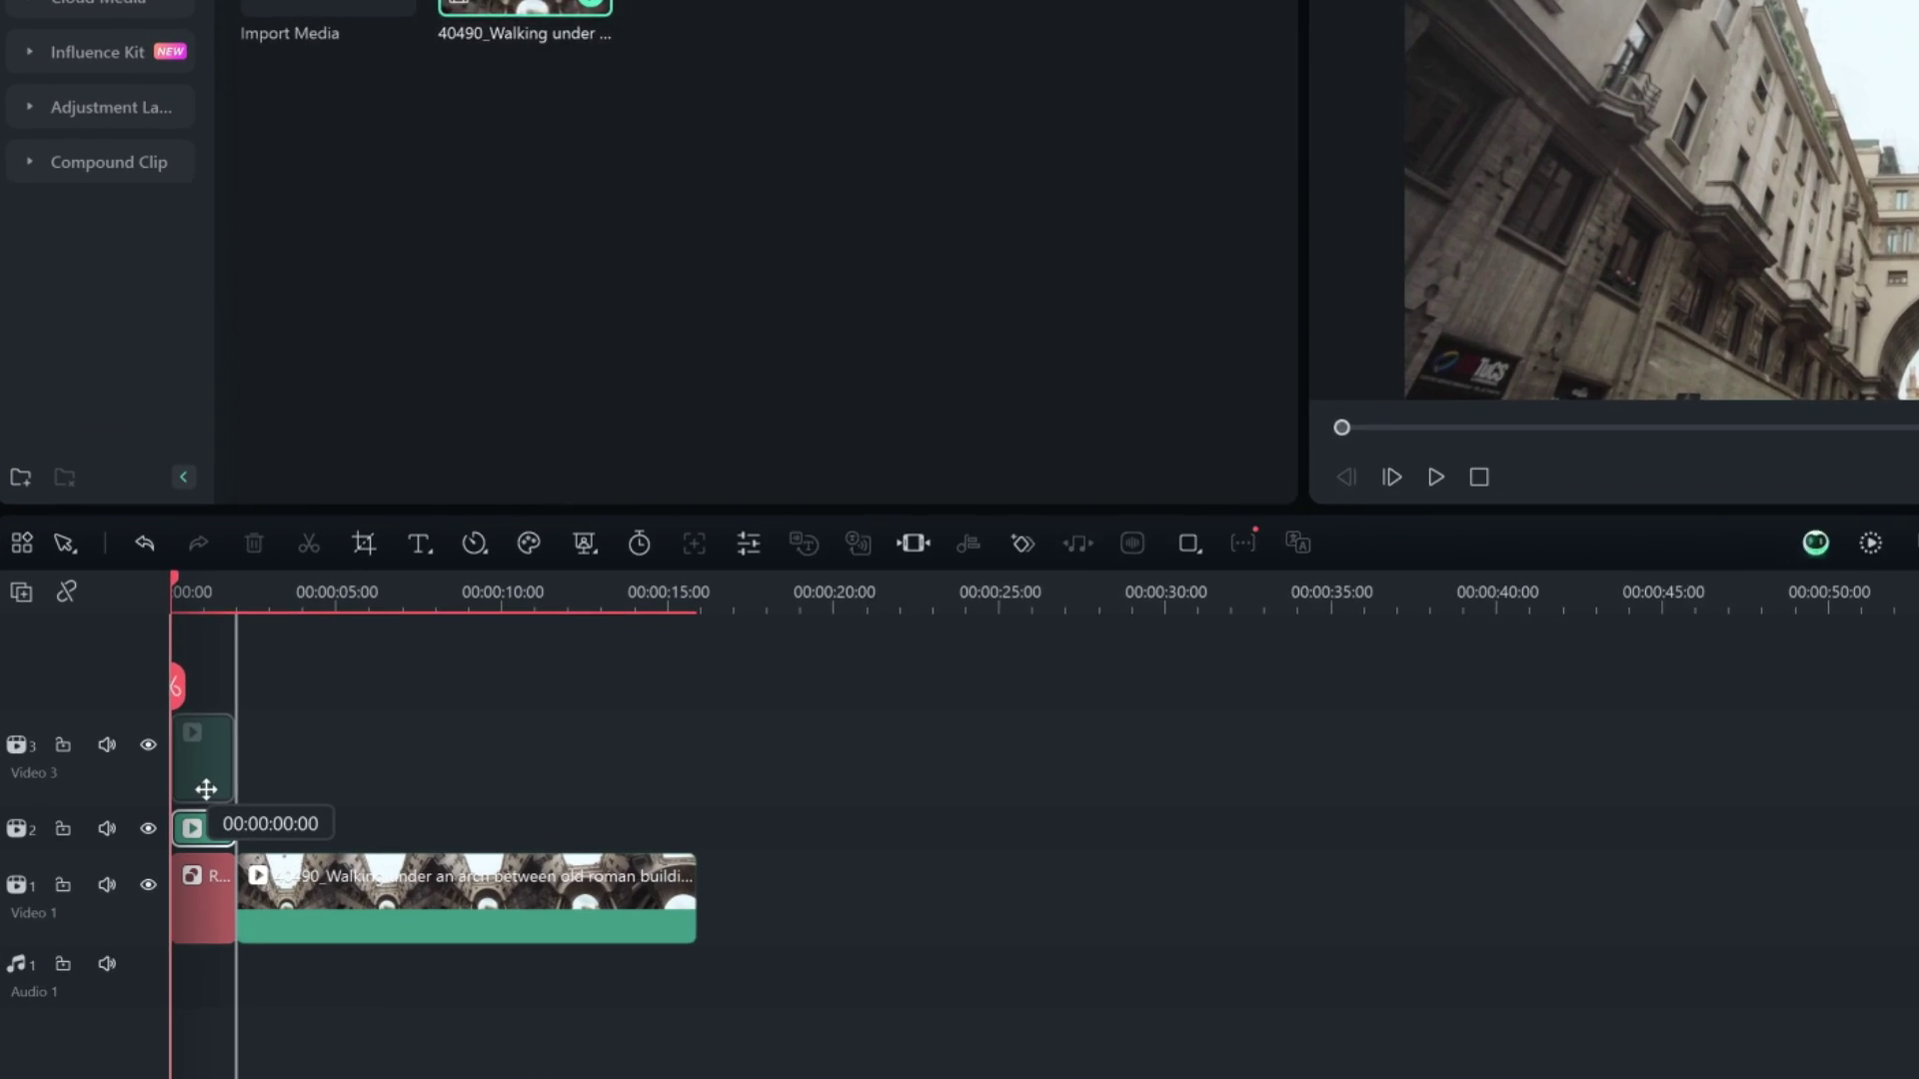
drag(201, 788, 223, 707)
click(228, 905)
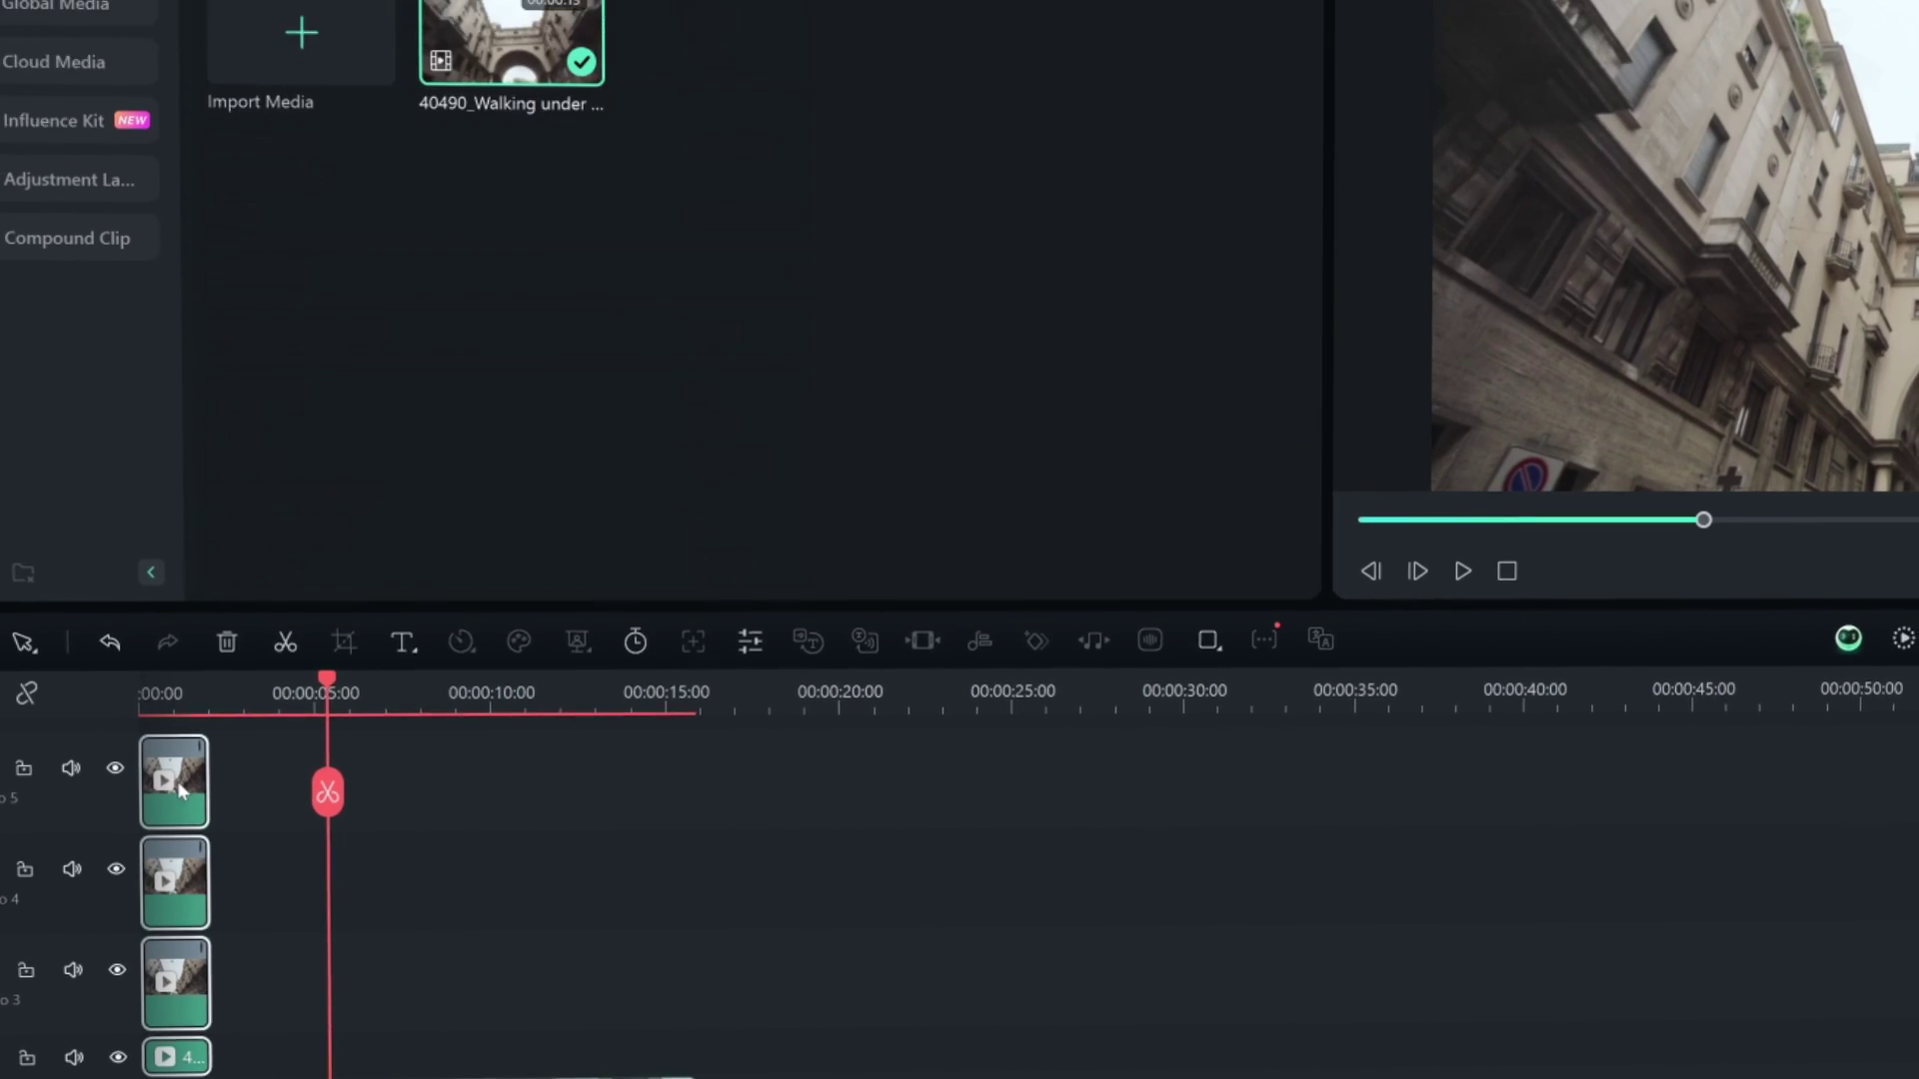
right_click(218, 627)
click(328, 526)
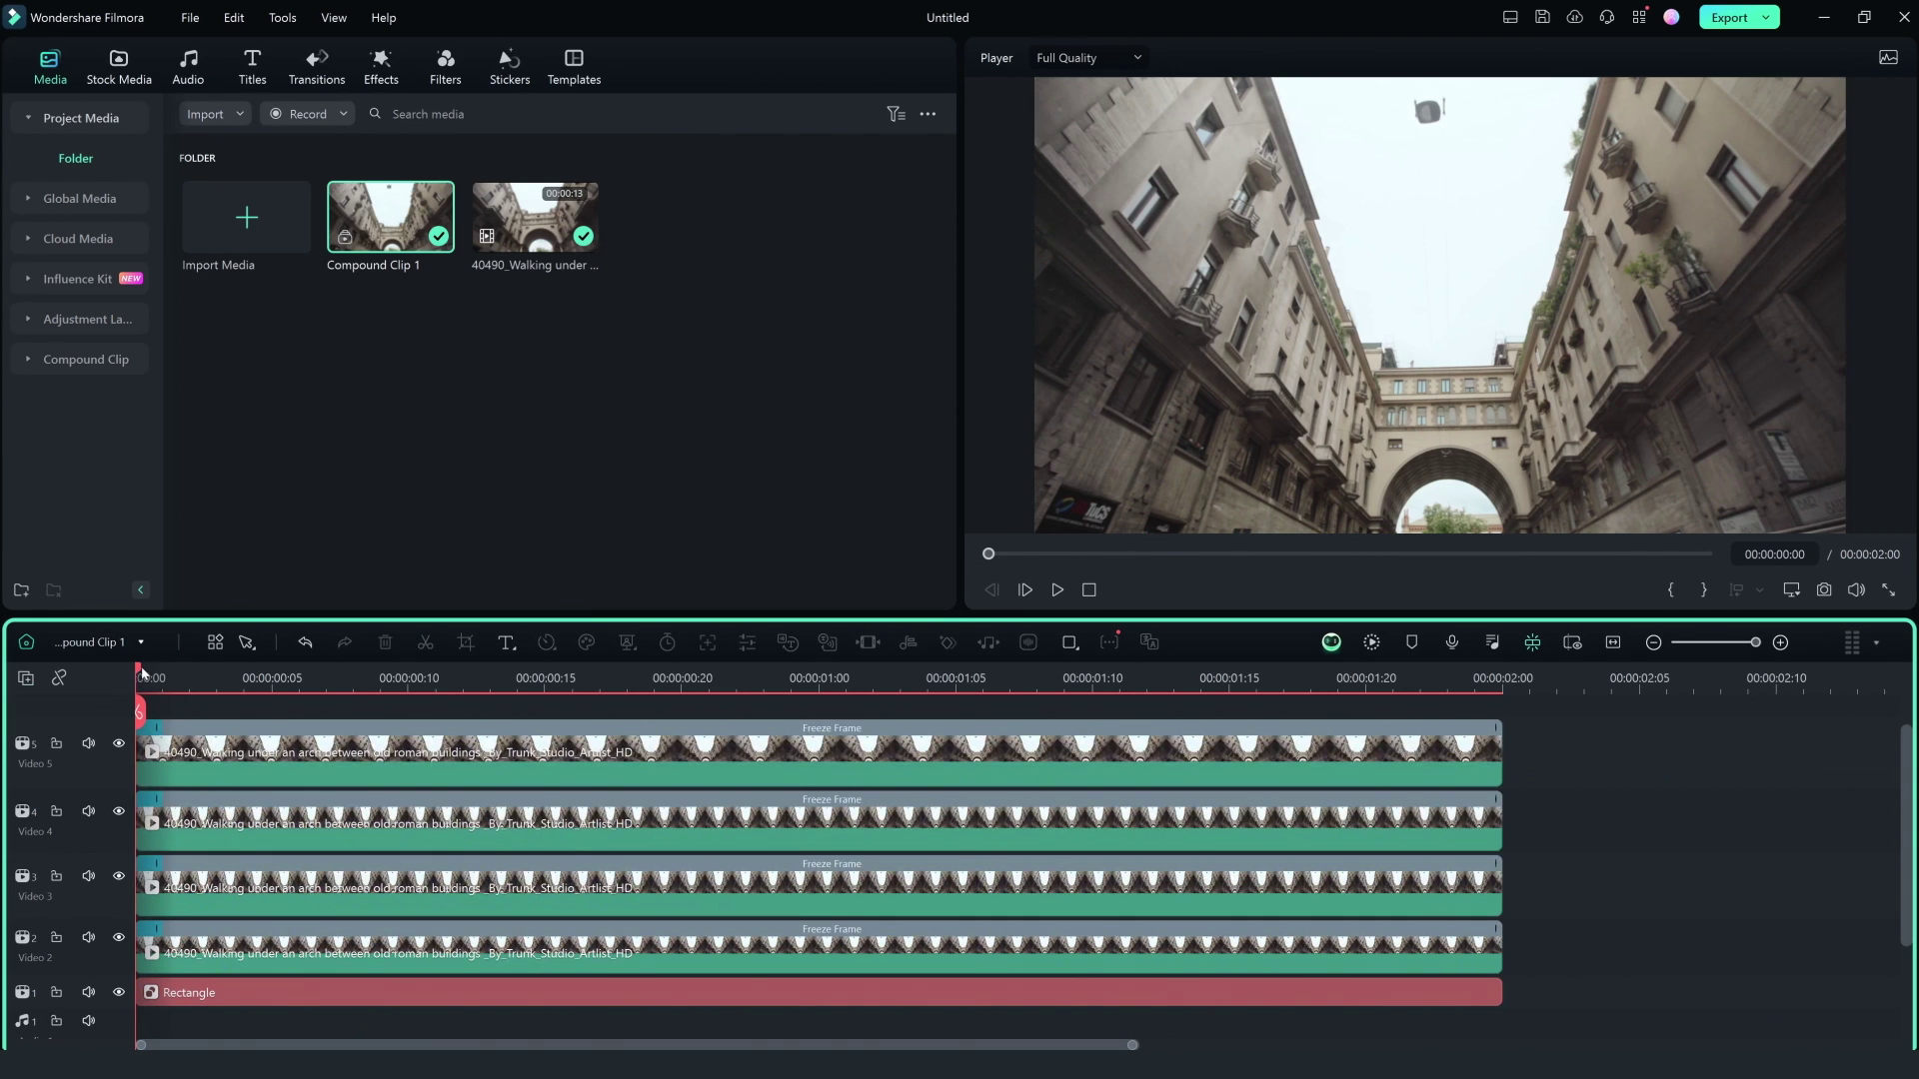
double_click(300, 949)
Draw a freehand mask around the left building, then set masks on the Video 4 and Video 5 copies
click(121, 106)
click(156, 157)
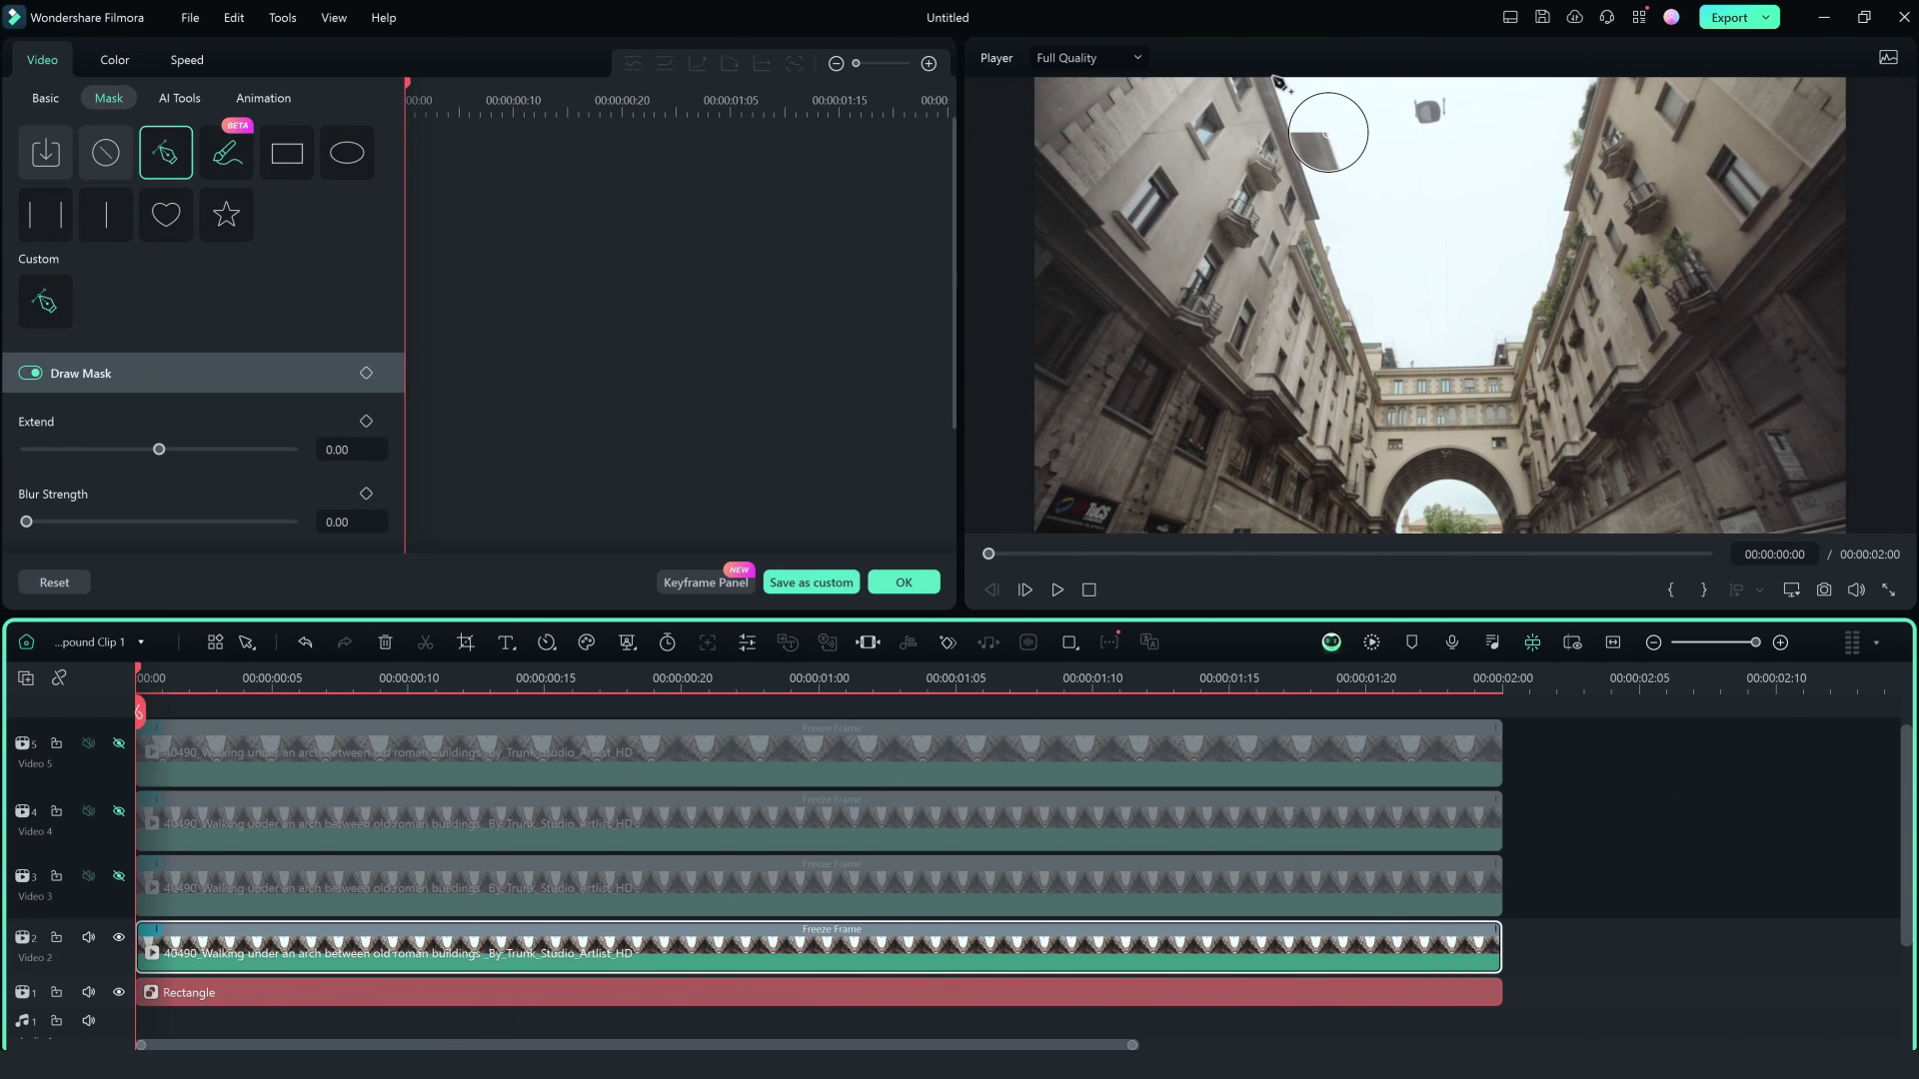
mouse_move(1276, 80)
mouse_down()
mouse_move(1318, 228)
mouse_move(1274, 295)
mouse_up()
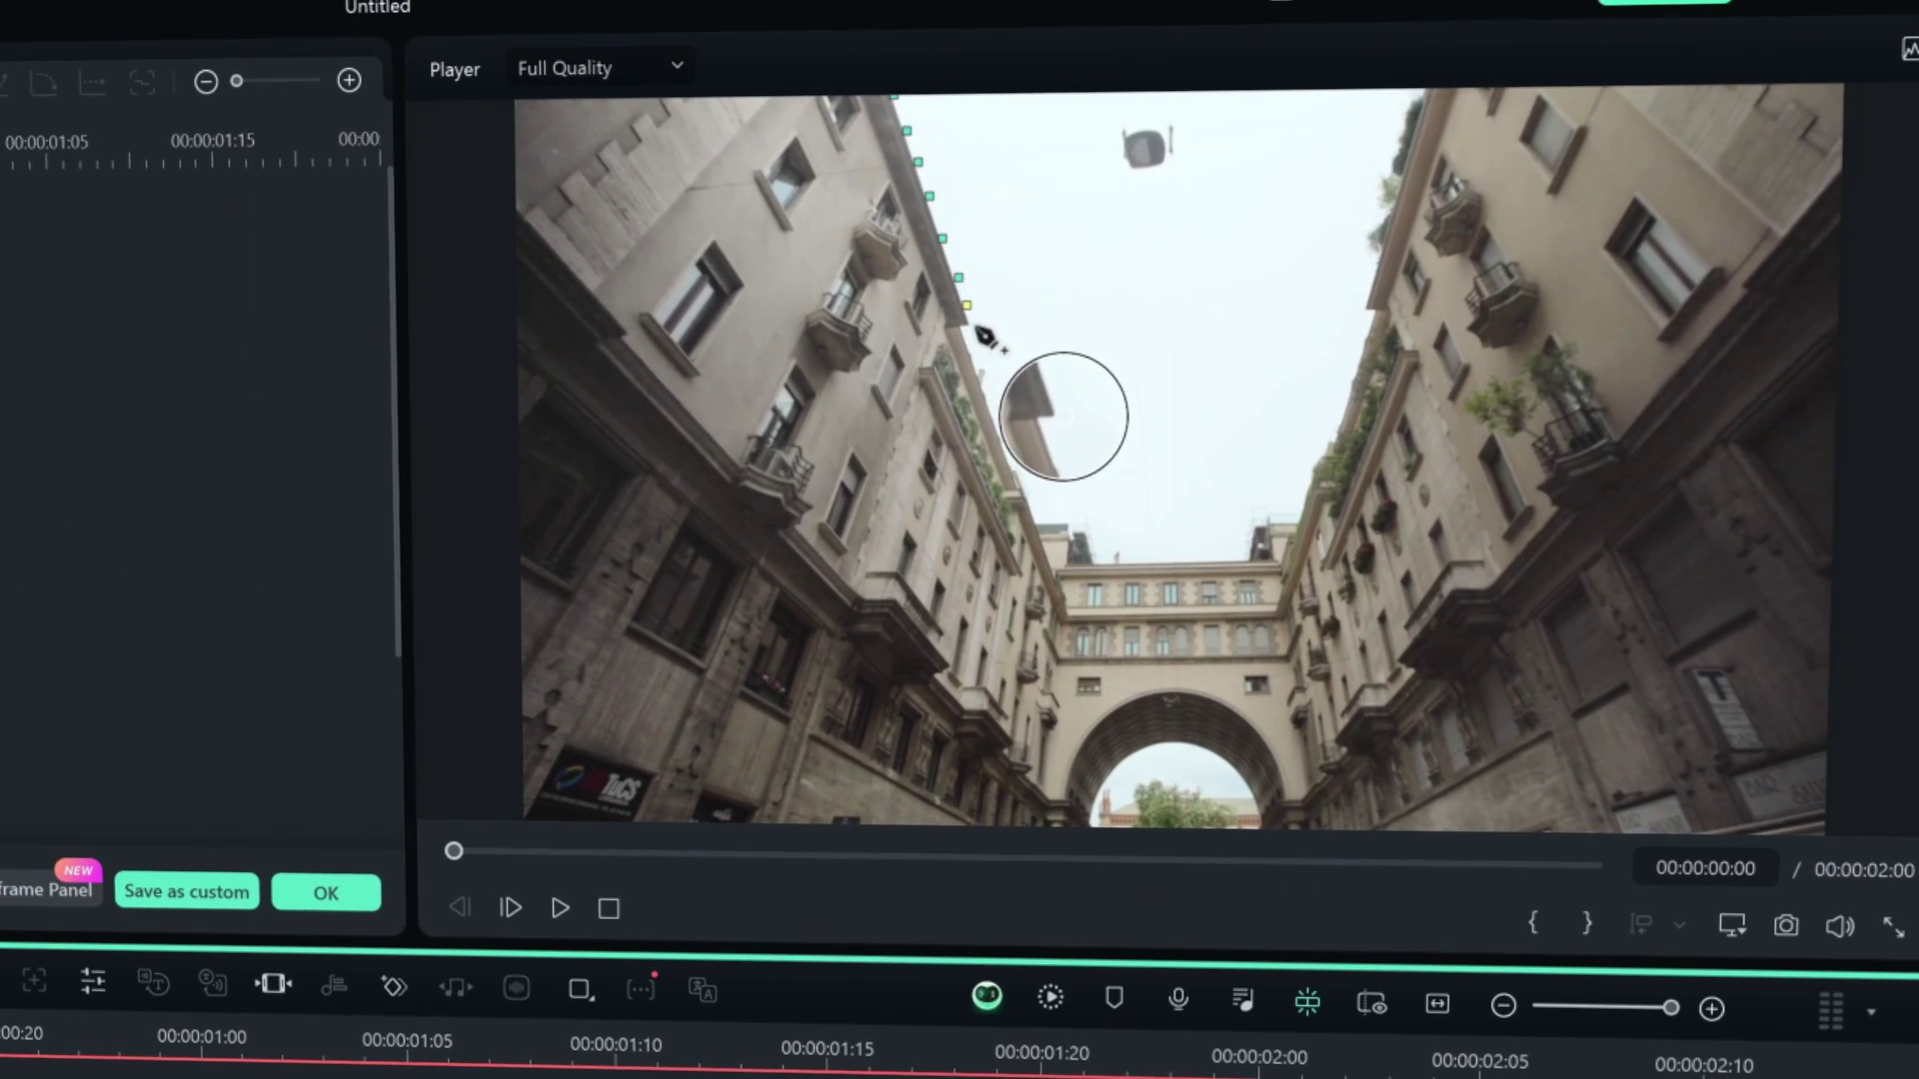
mouse_move(928, 452)
mouse_down()
mouse_move(840, 801)
mouse_move(548, 86)
mouse_move(907, 93)
mouse_up()
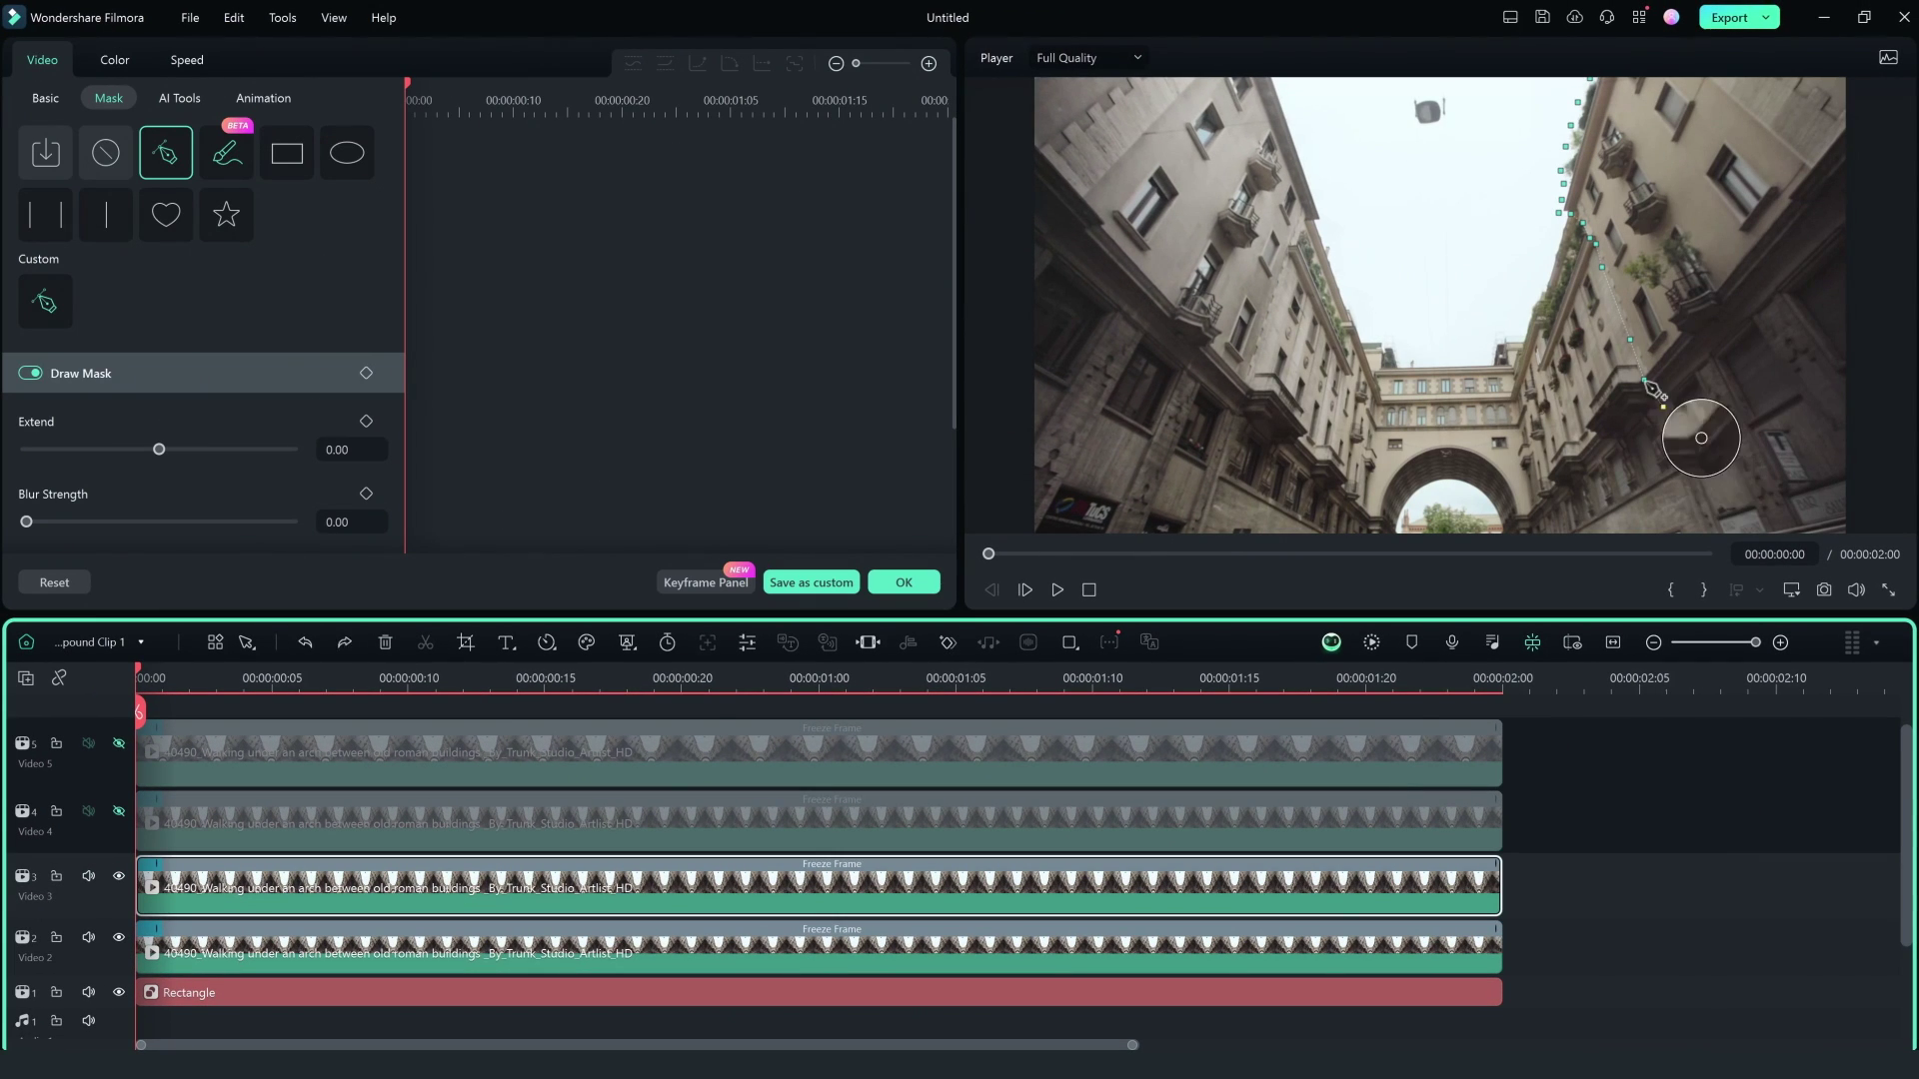
click(468, 814)
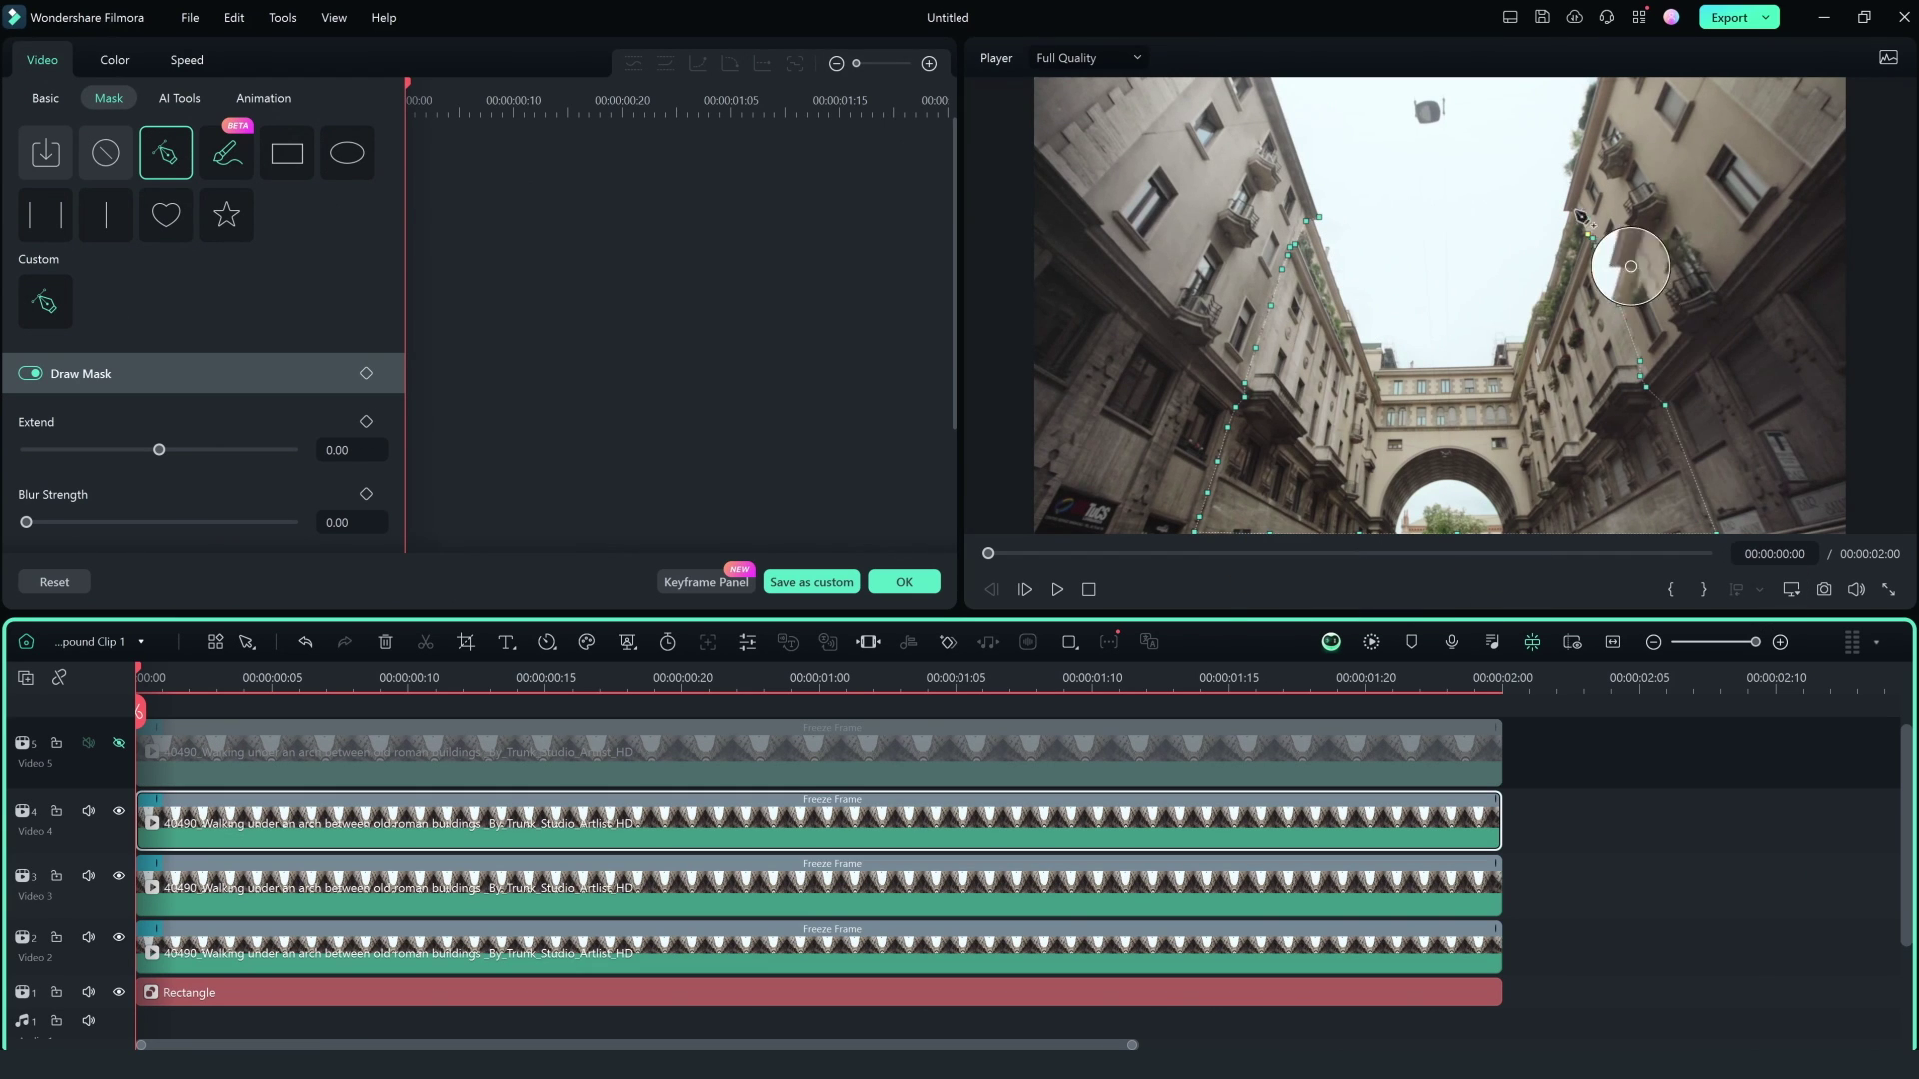
click(1419, 405)
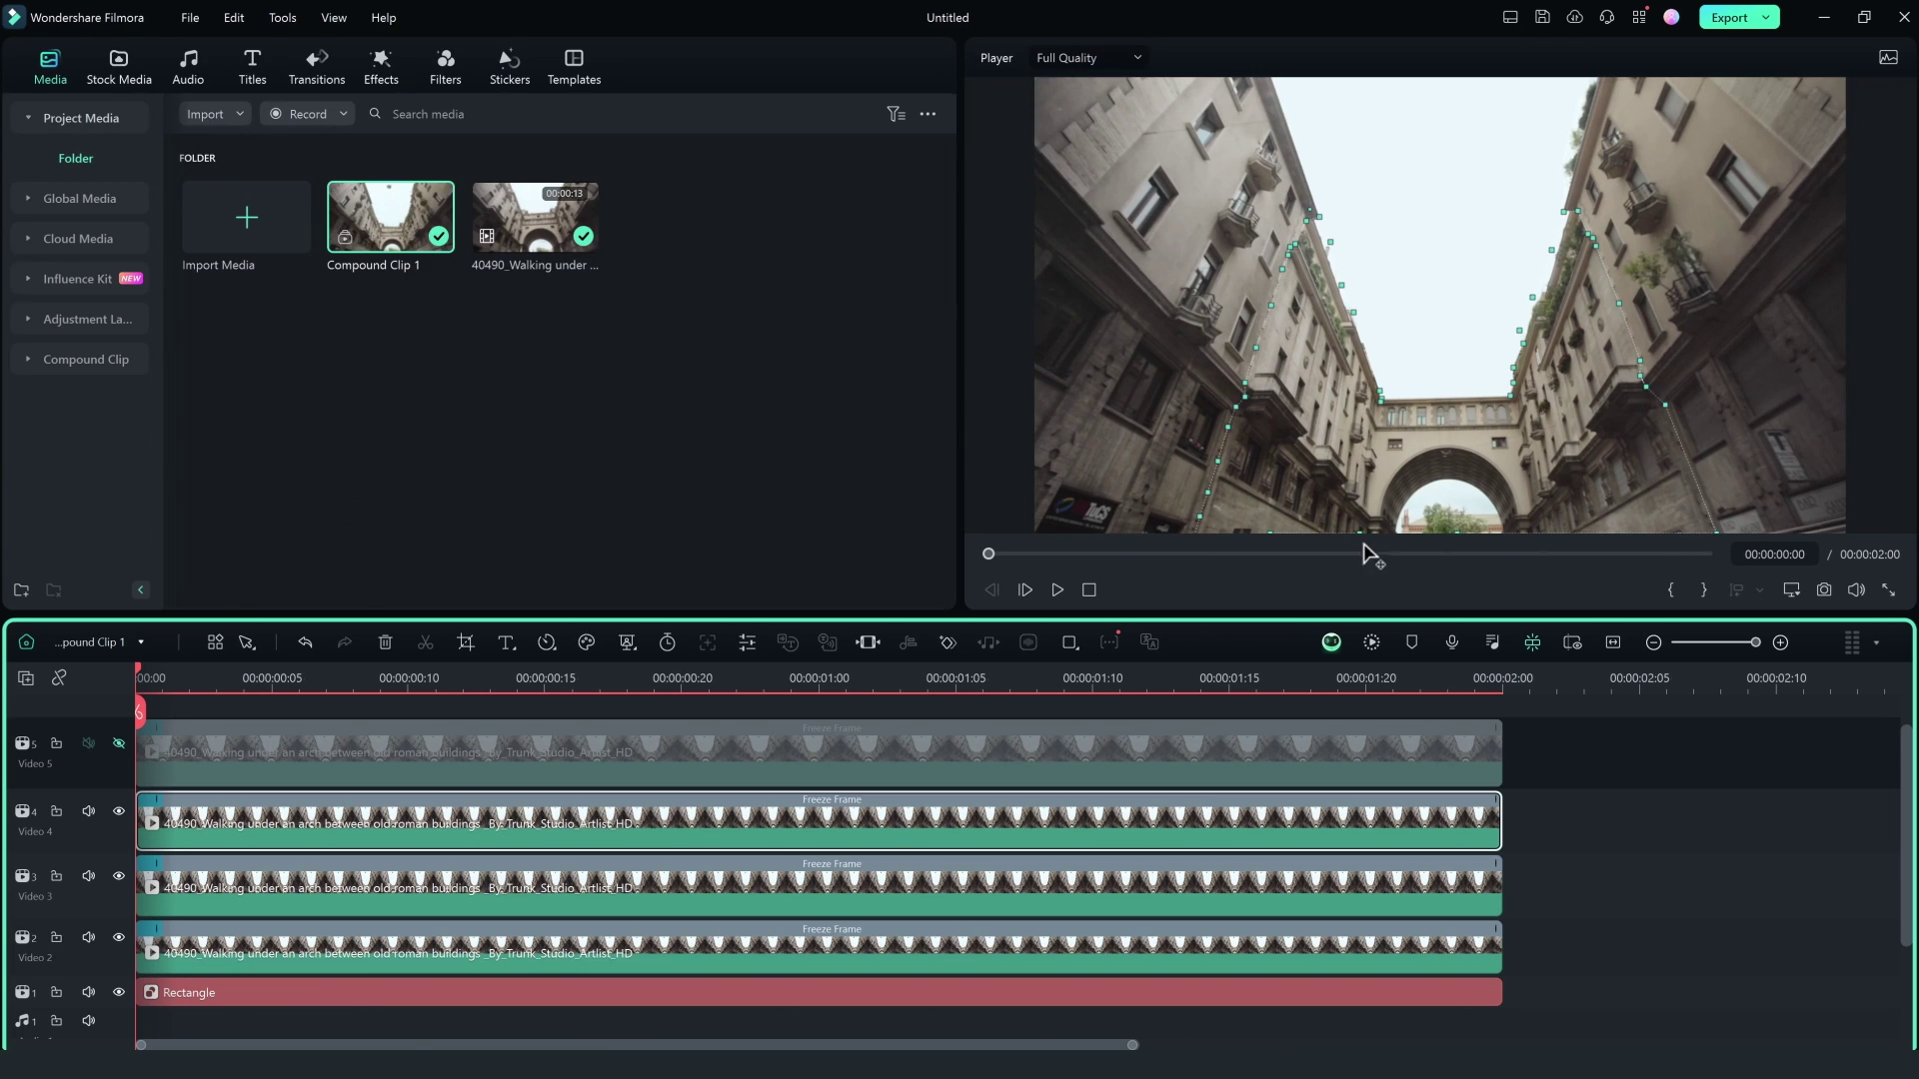
double_click(309, 739)
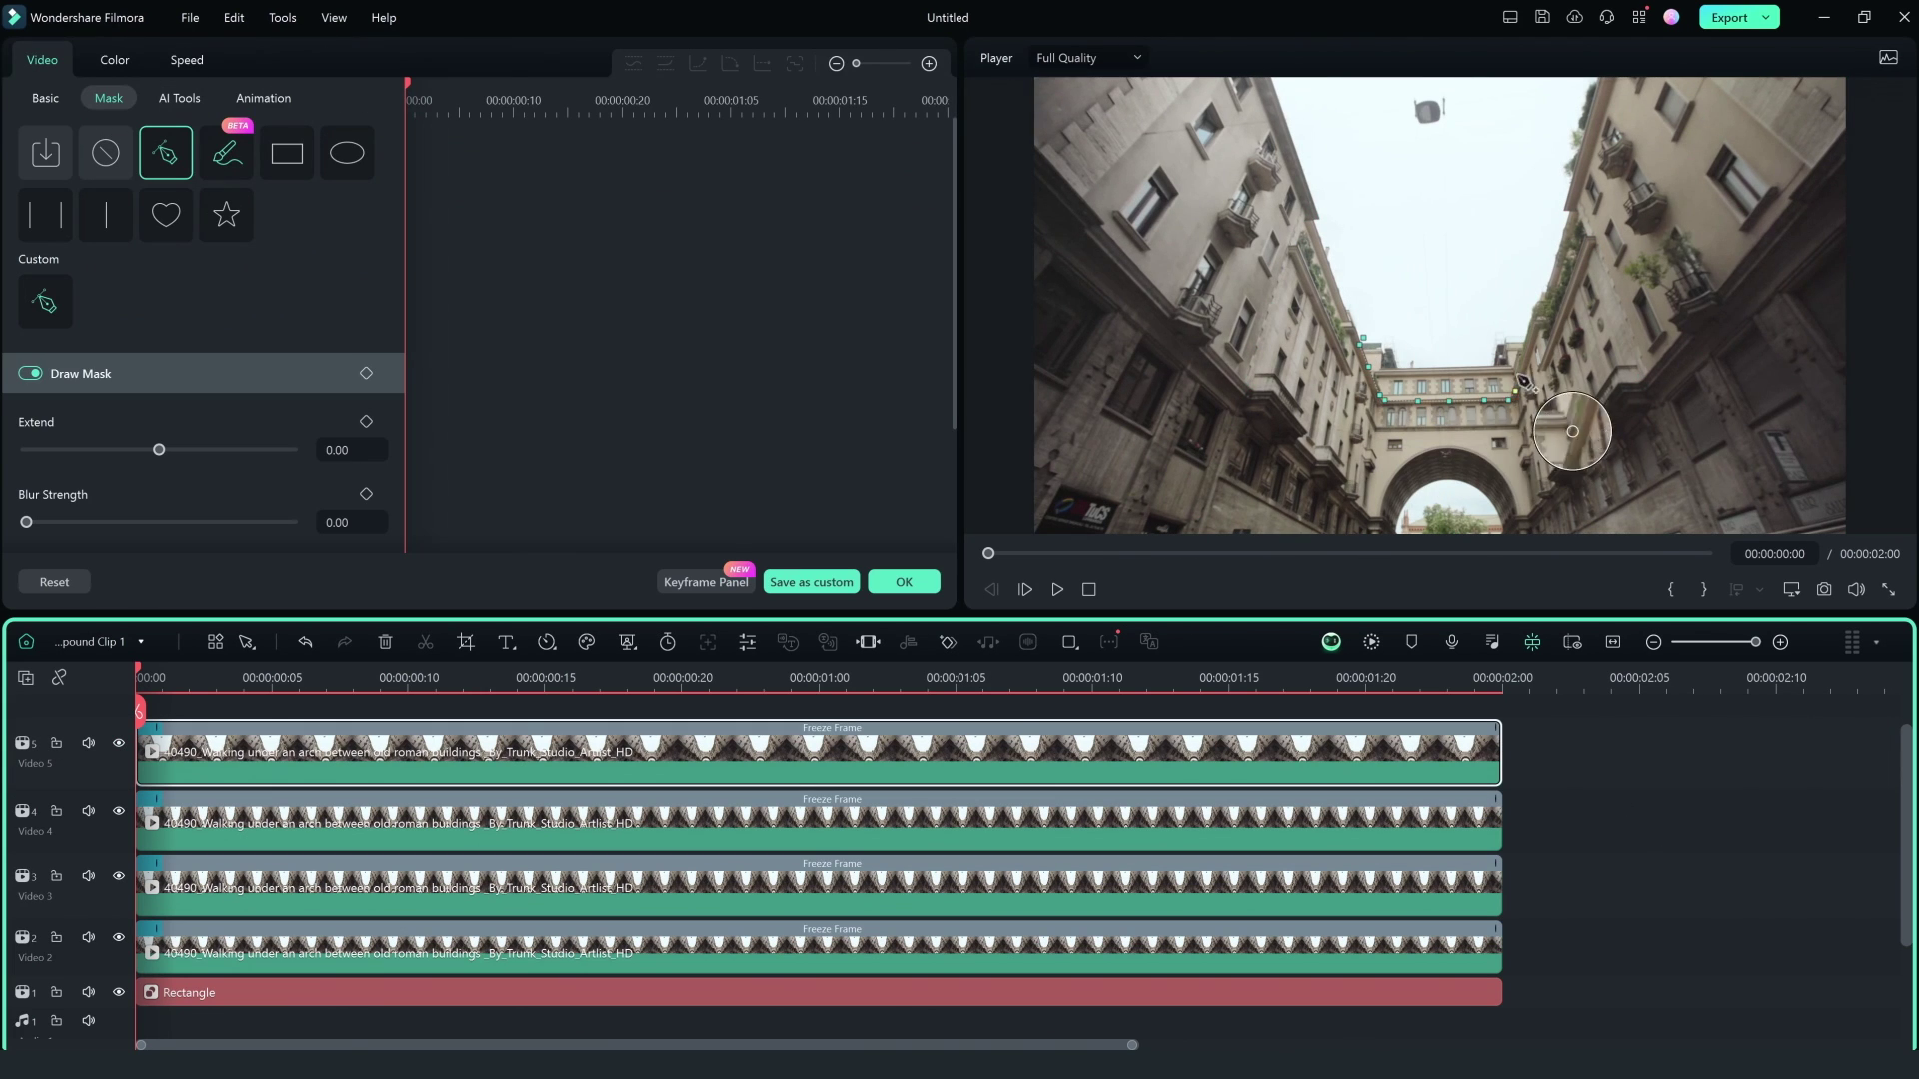
click(1405, 336)
Trim the Video 3, 4 and 5 copies so each starts progressively later
drag(140, 888, 355, 887)
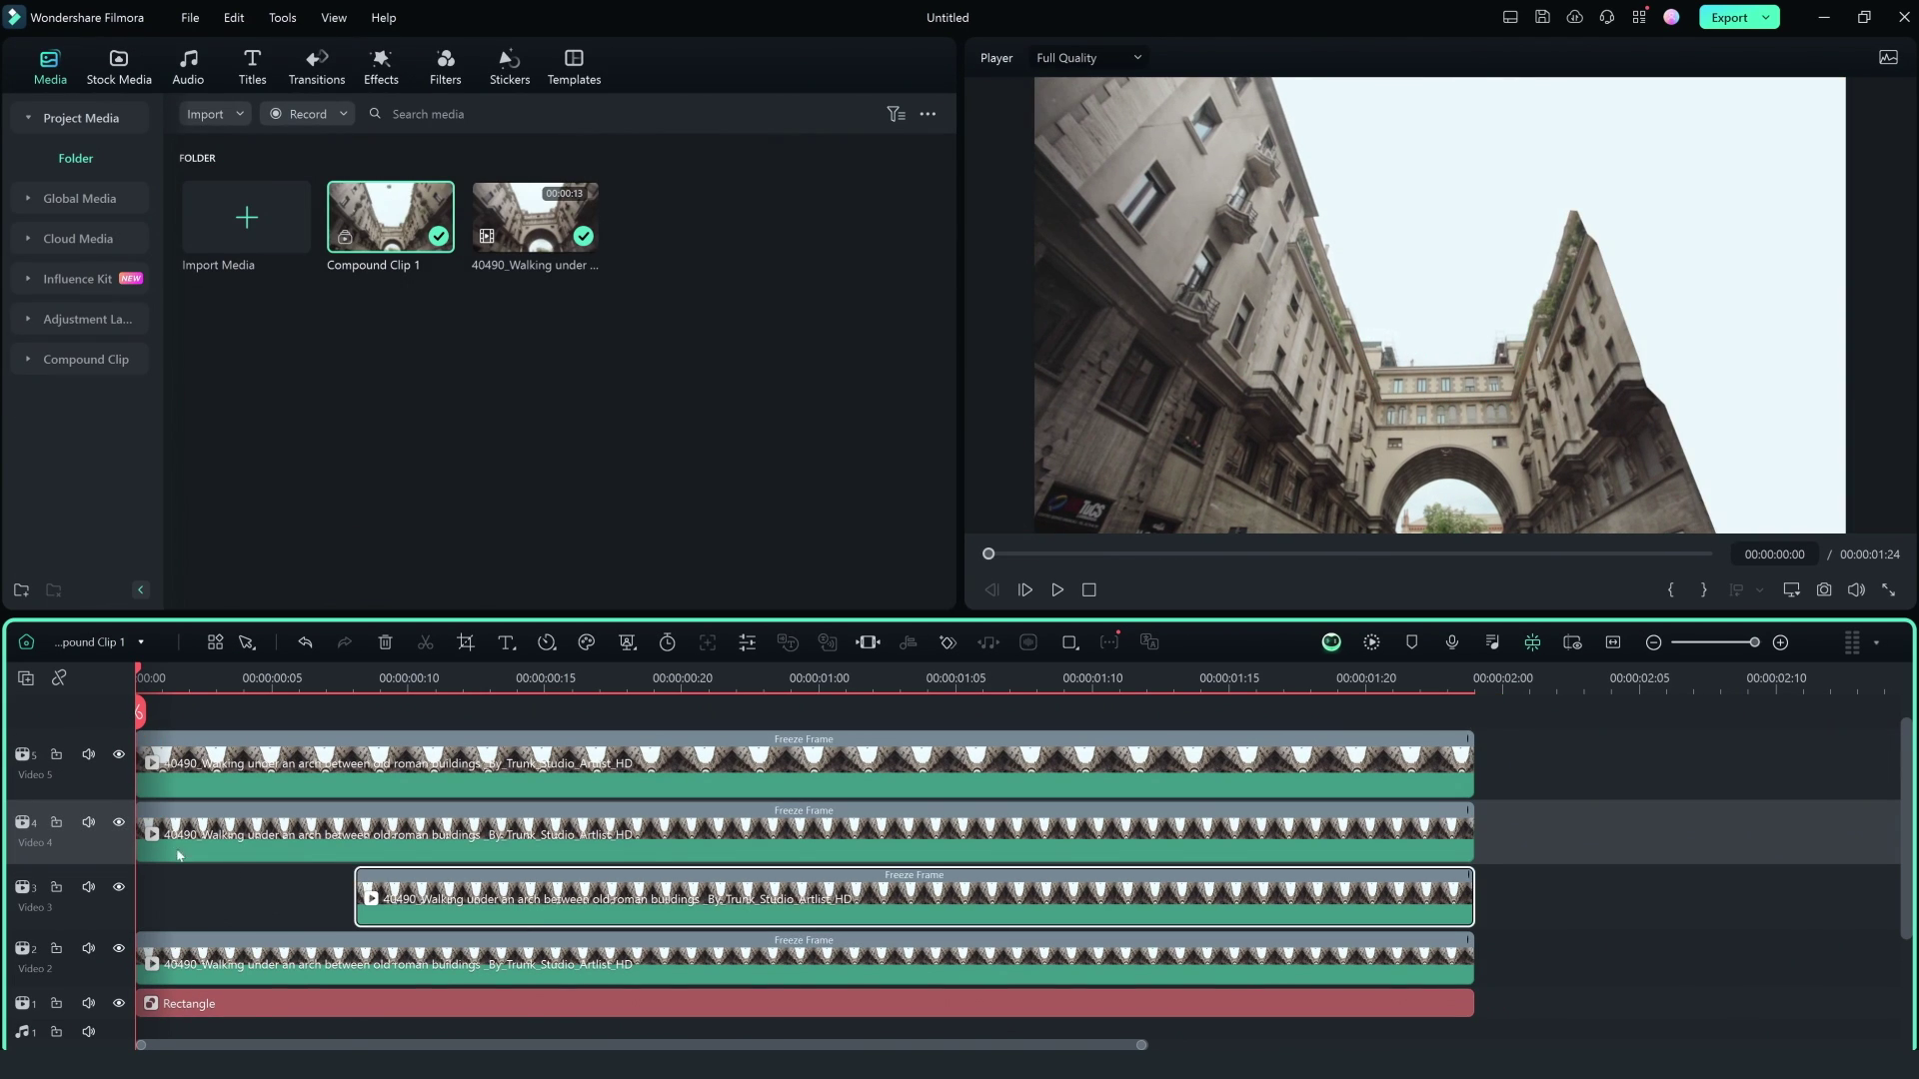
click(138, 838)
drag(138, 837, 437, 837)
drag(138, 765, 877, 775)
Fine-tune the stagger: push Videos 4 and 5 later and start Video 3 at 00:00:00:09
click(464, 679)
drag(437, 840, 683, 840)
drag(356, 927, 385, 912)
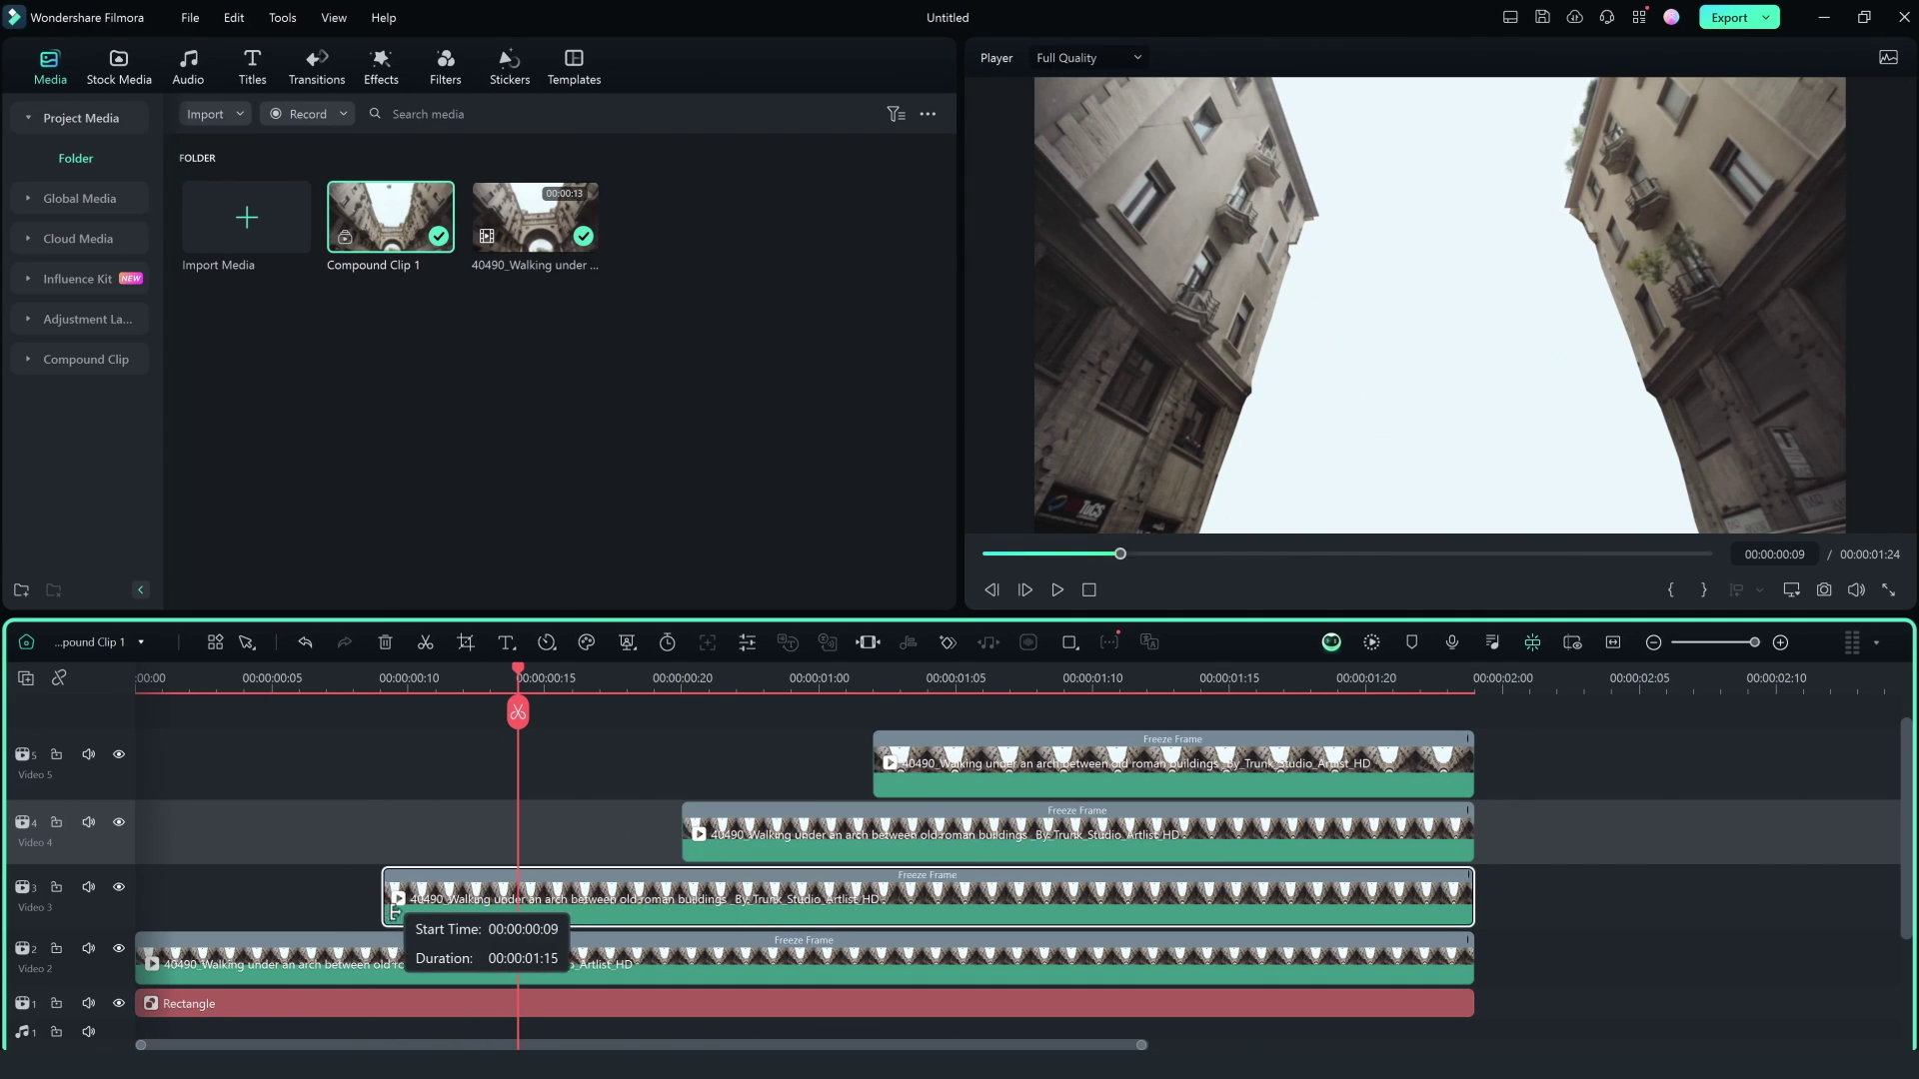
click(145, 679)
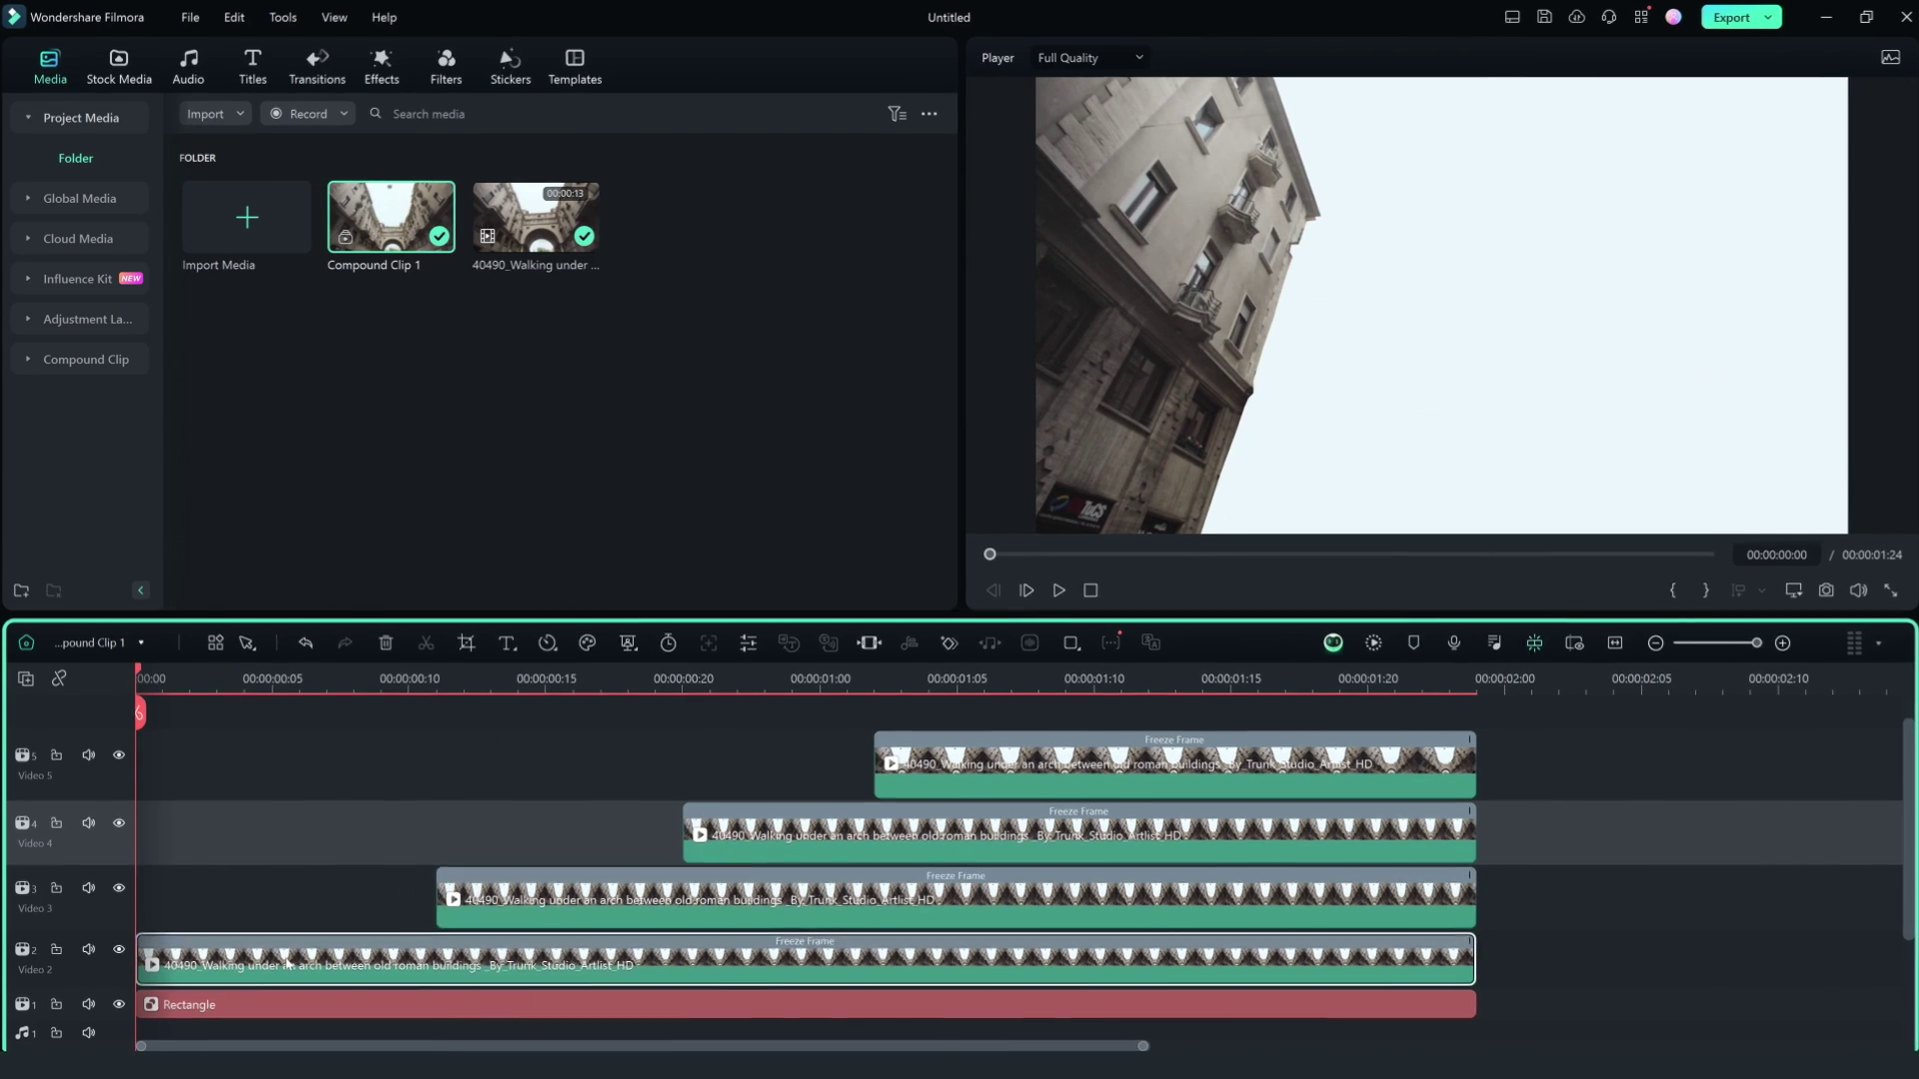
double_click(299, 957)
Add transform keyframes around 00:00:00:10 on the Video 2 copy and play back the animation
click(368, 143)
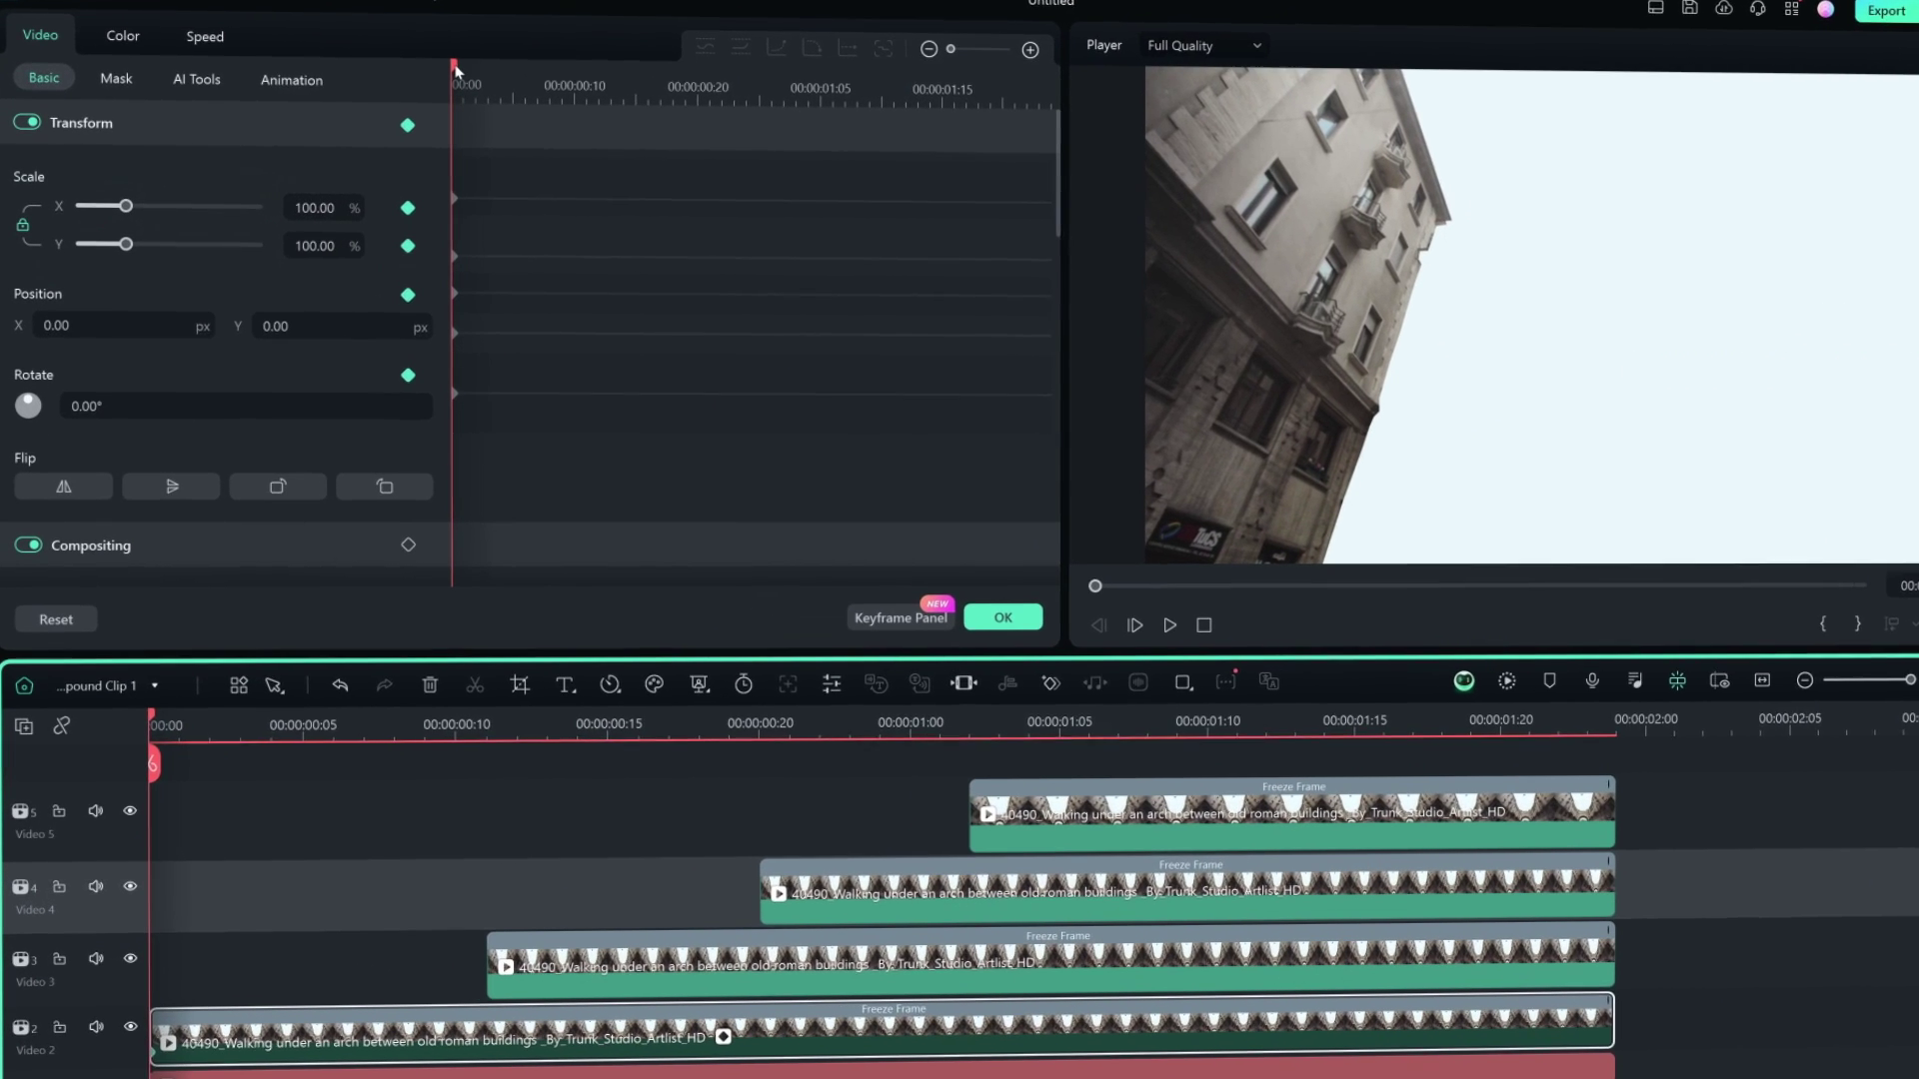
click(485, 96)
key(Right)
key(Right)
key(Right)
key(Right)
key(Right)
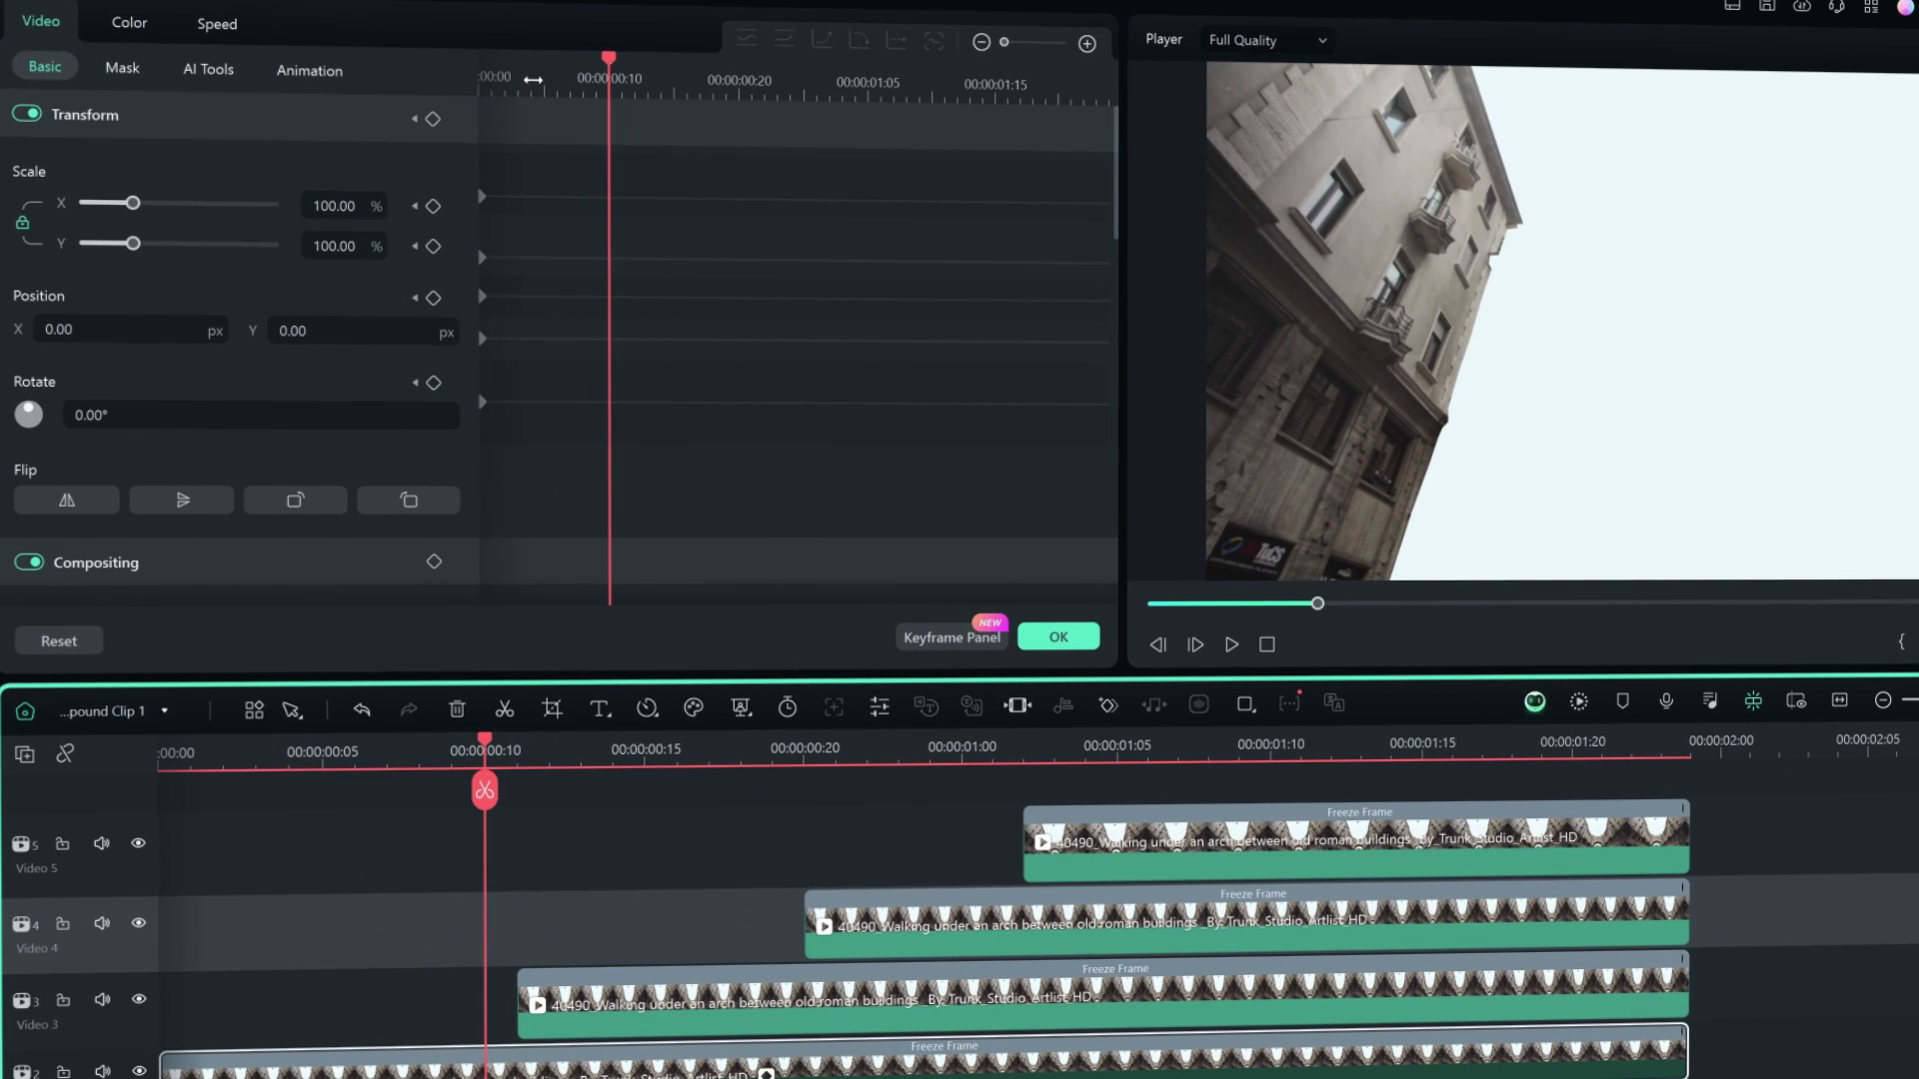
click(628, 64)
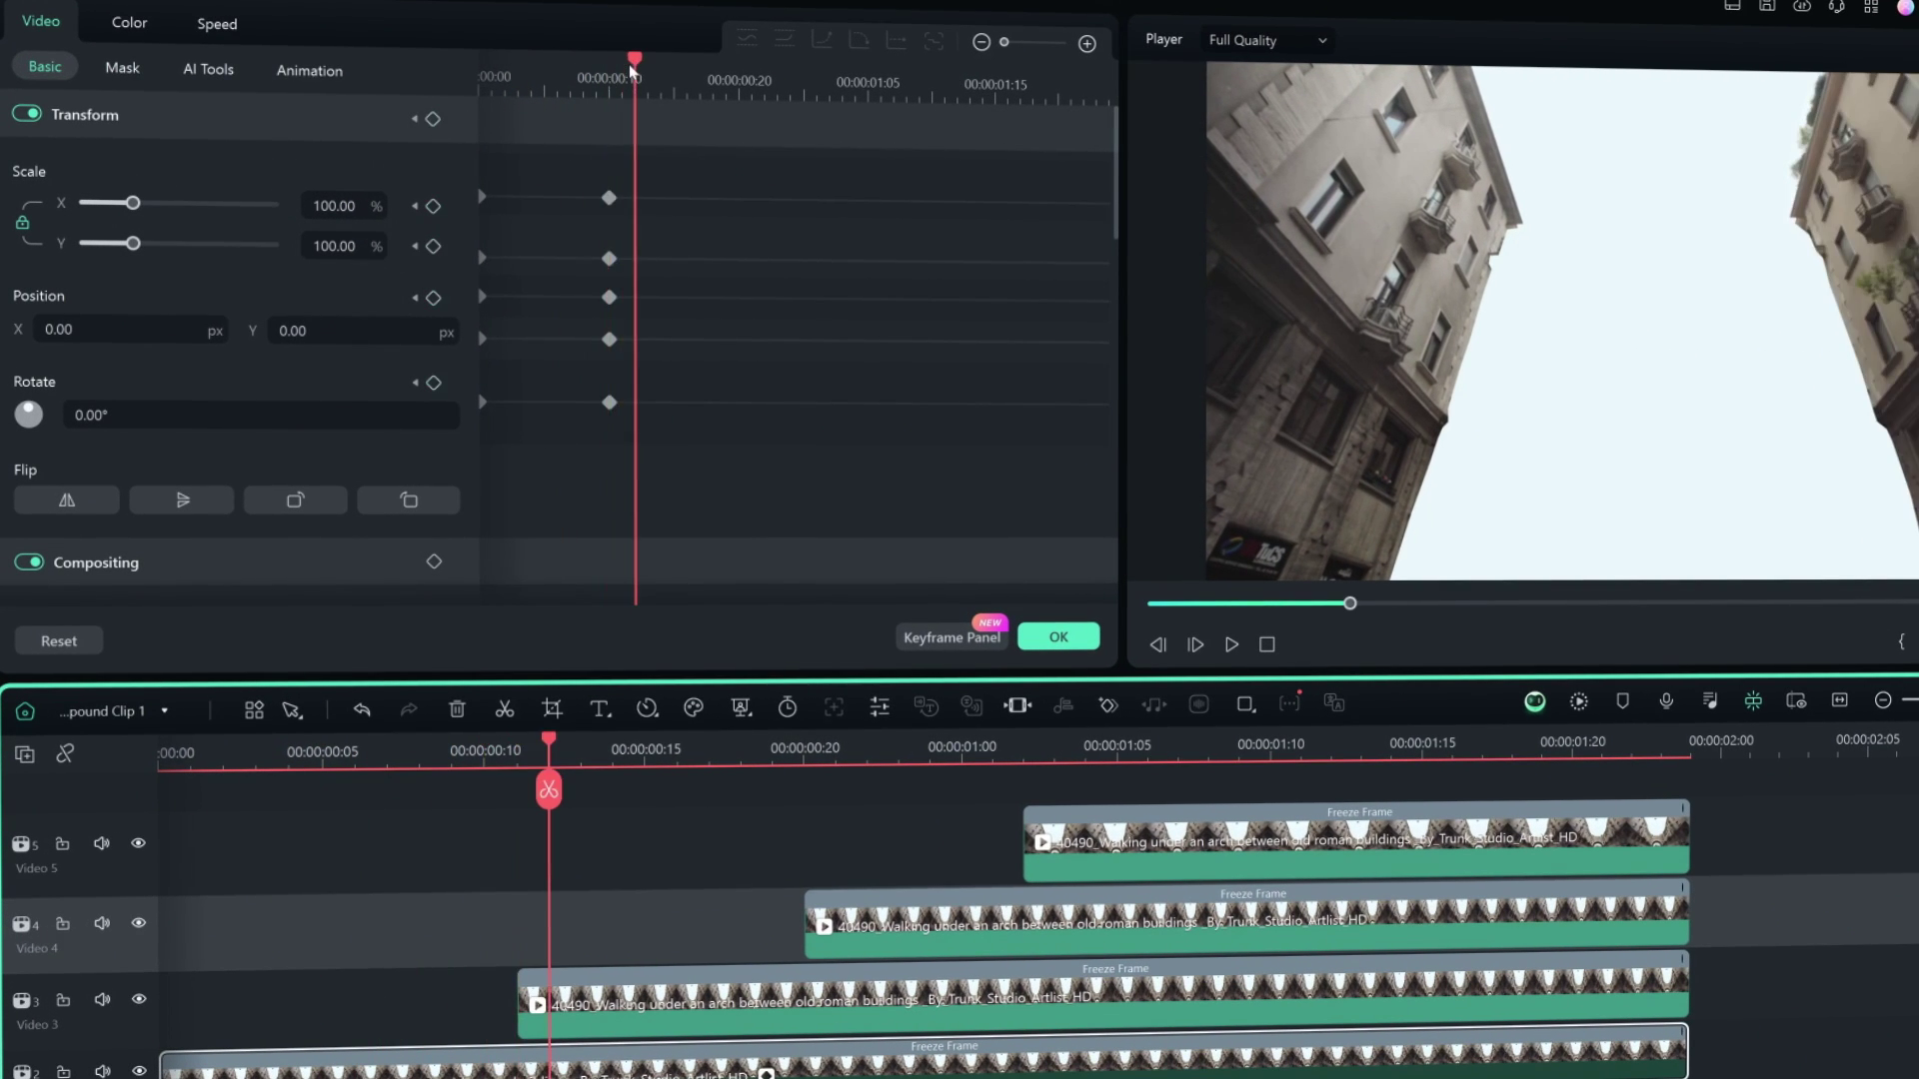
click(647, 57)
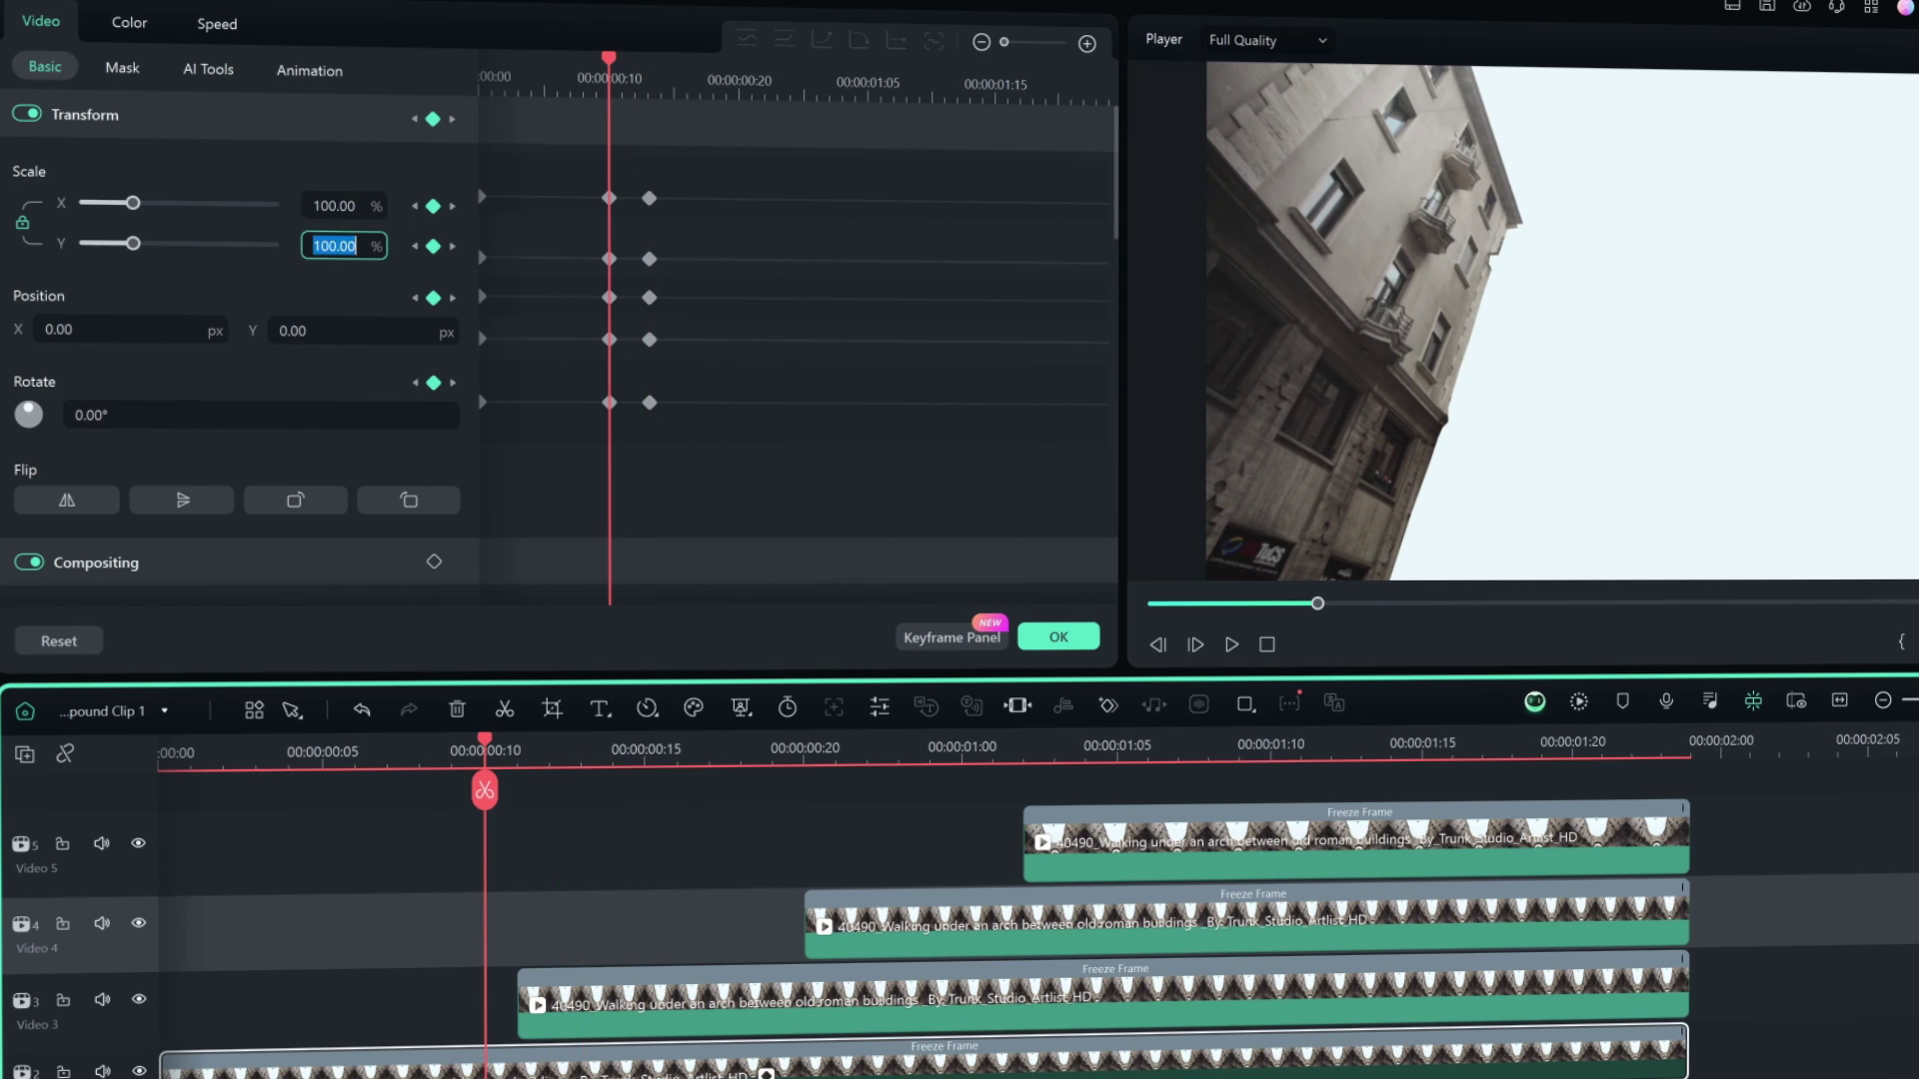
key(Home)
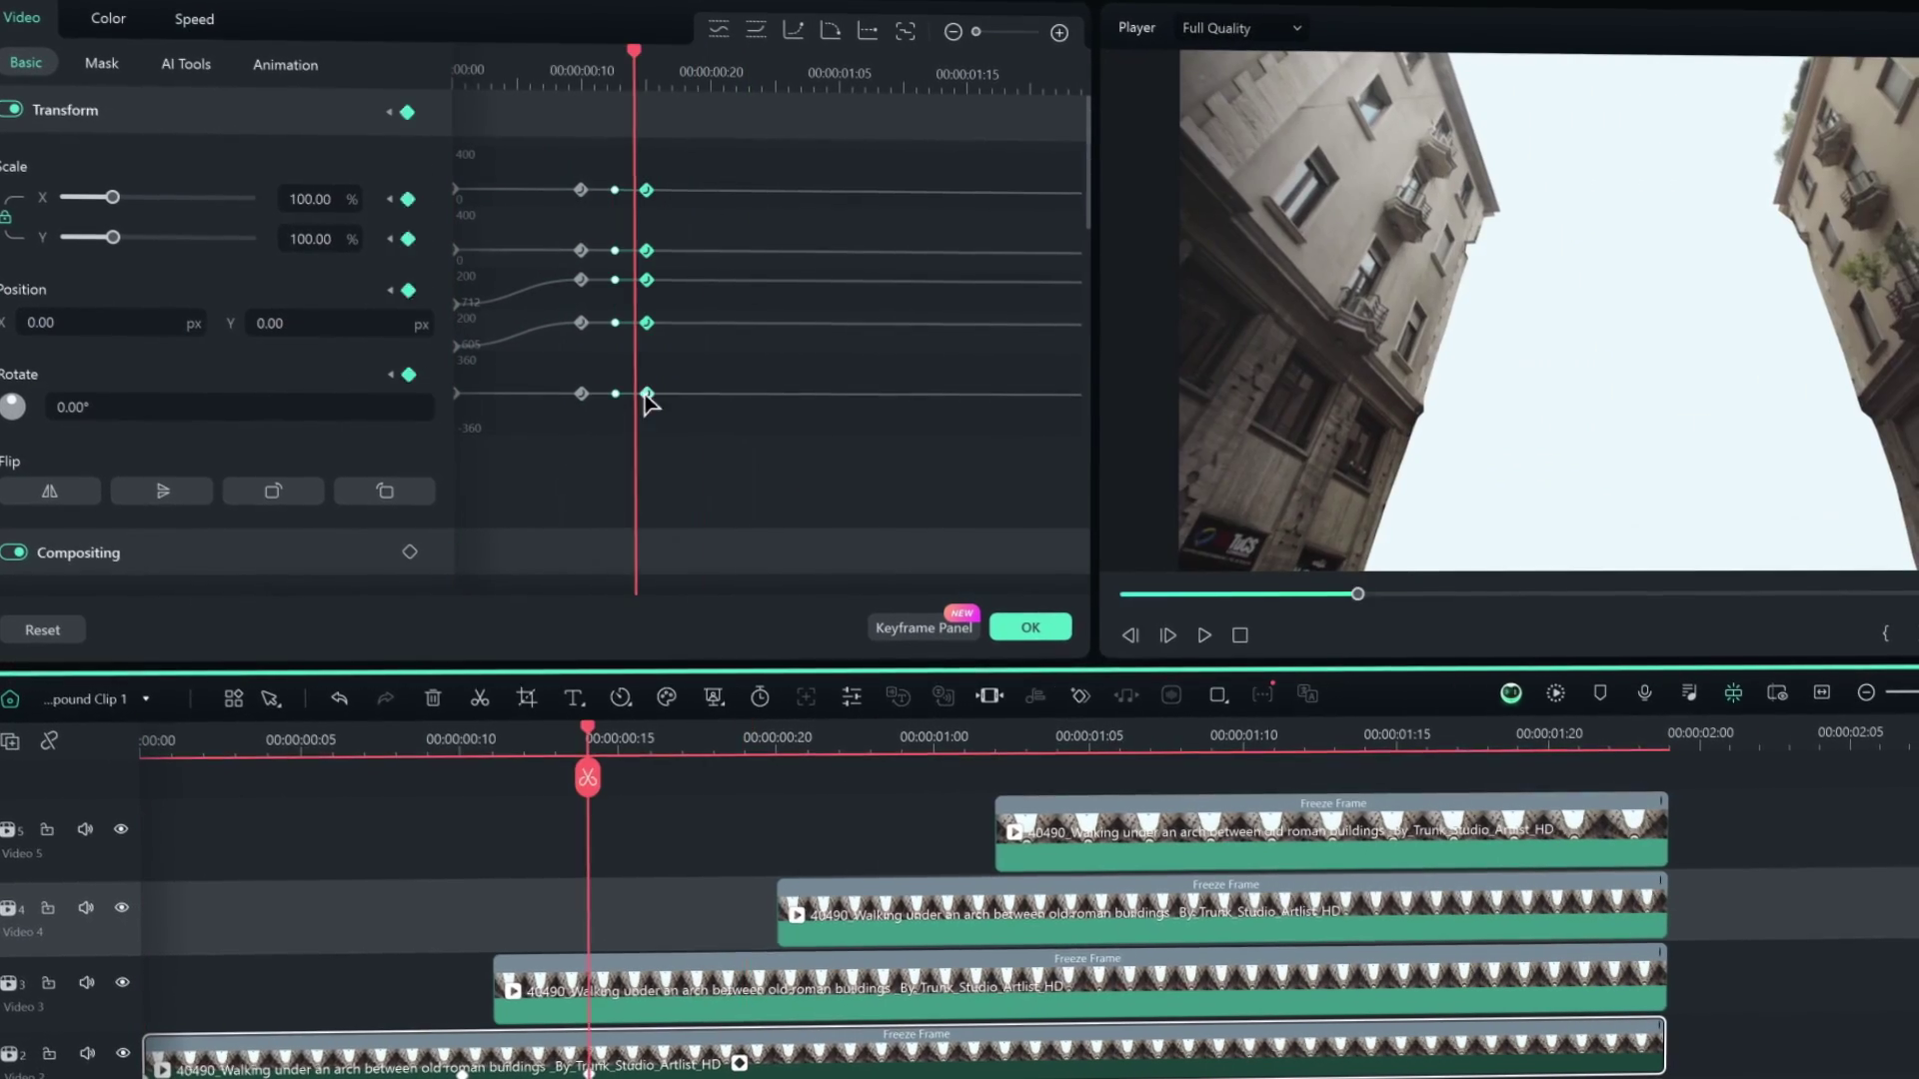
key(space)
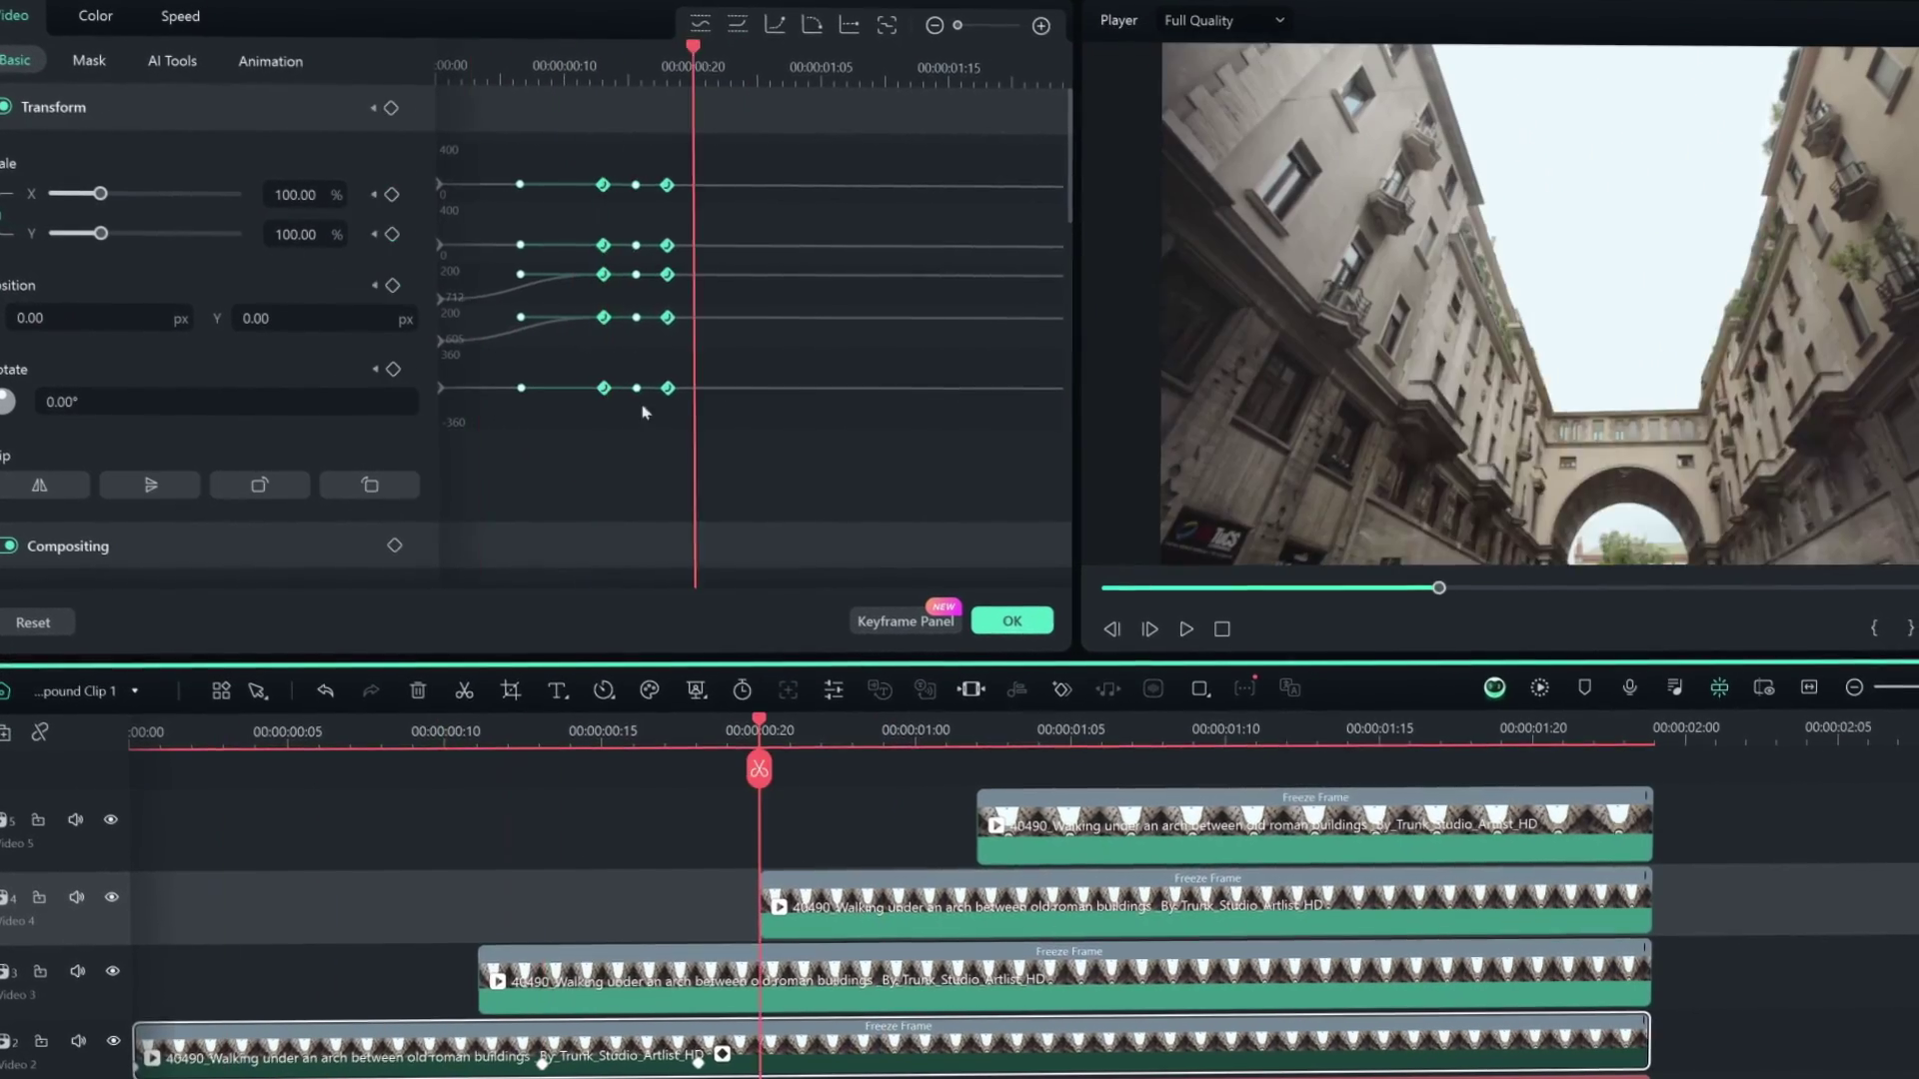
Start the Video 3 copy later and set its second keyframe's scale to 102%
drag(484, 978, 608, 976)
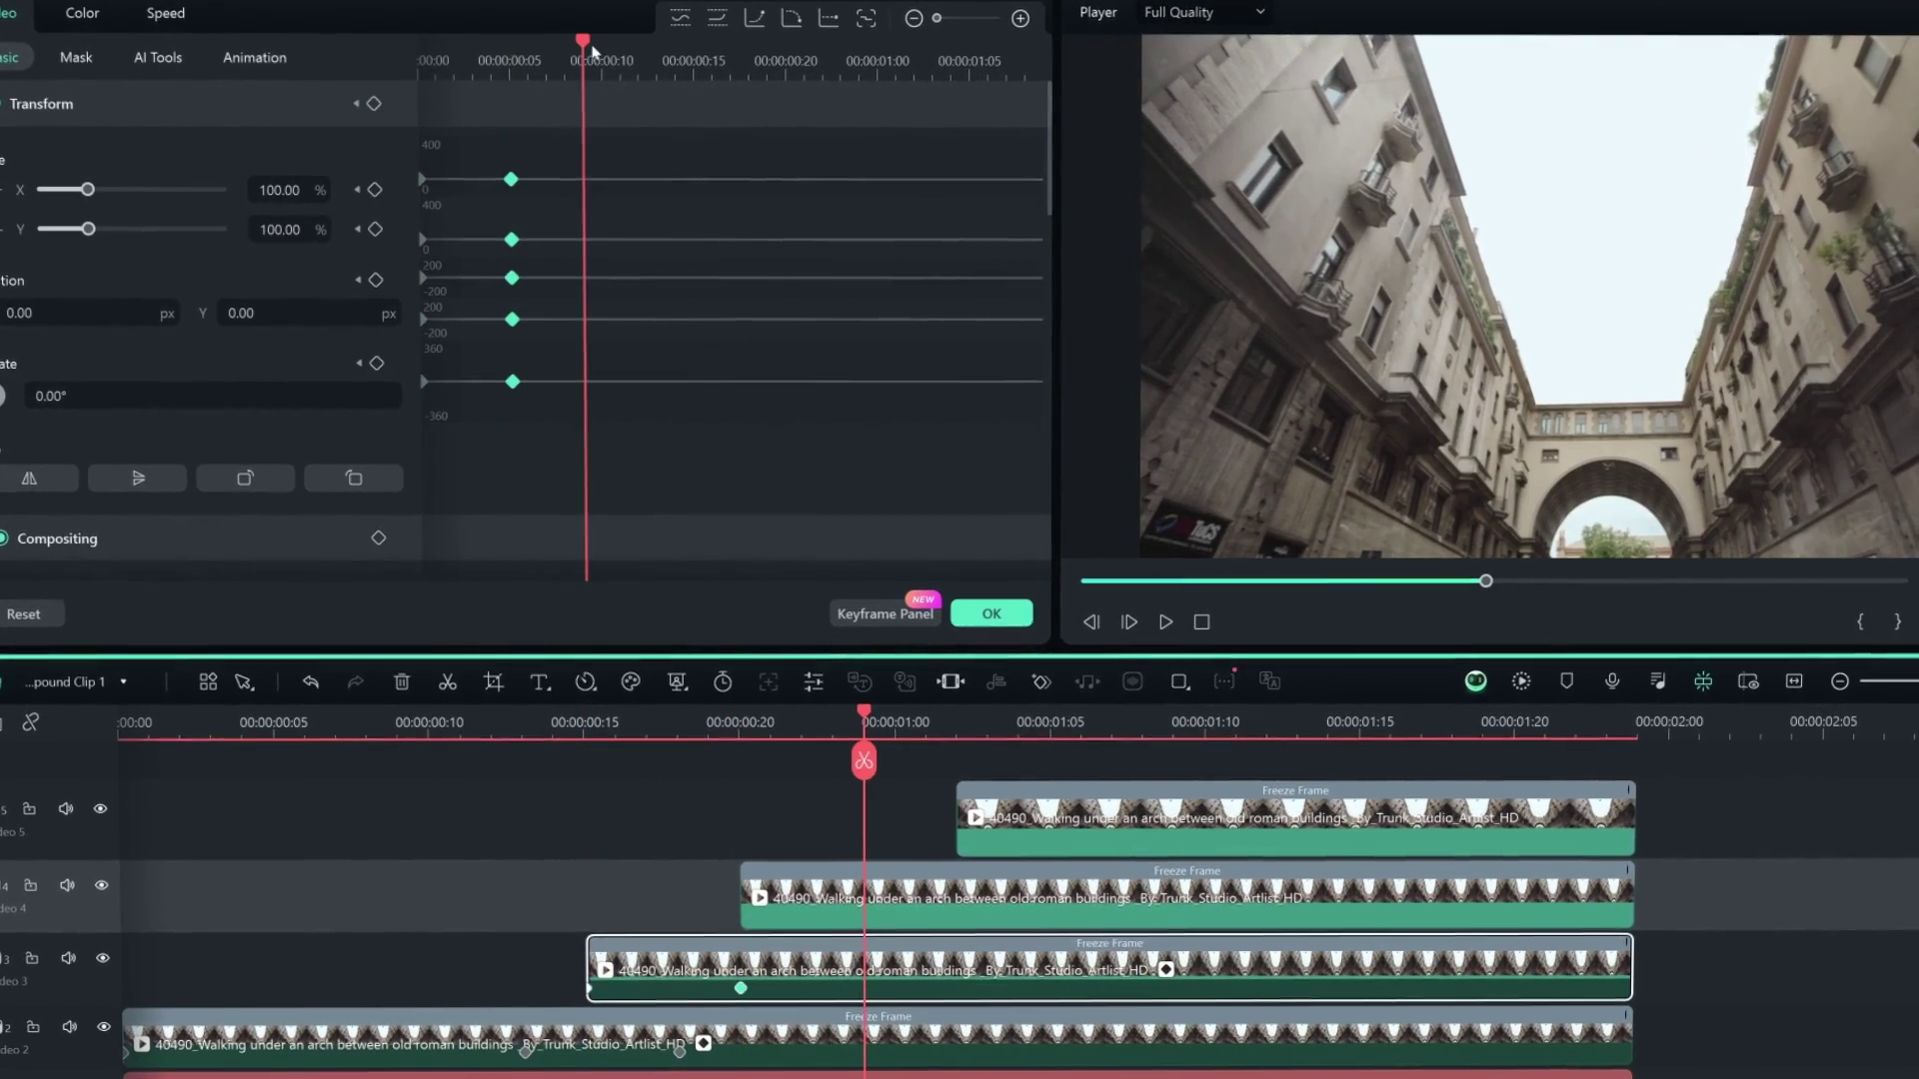
click(557, 180)
drag(536, 45, 610, 45)
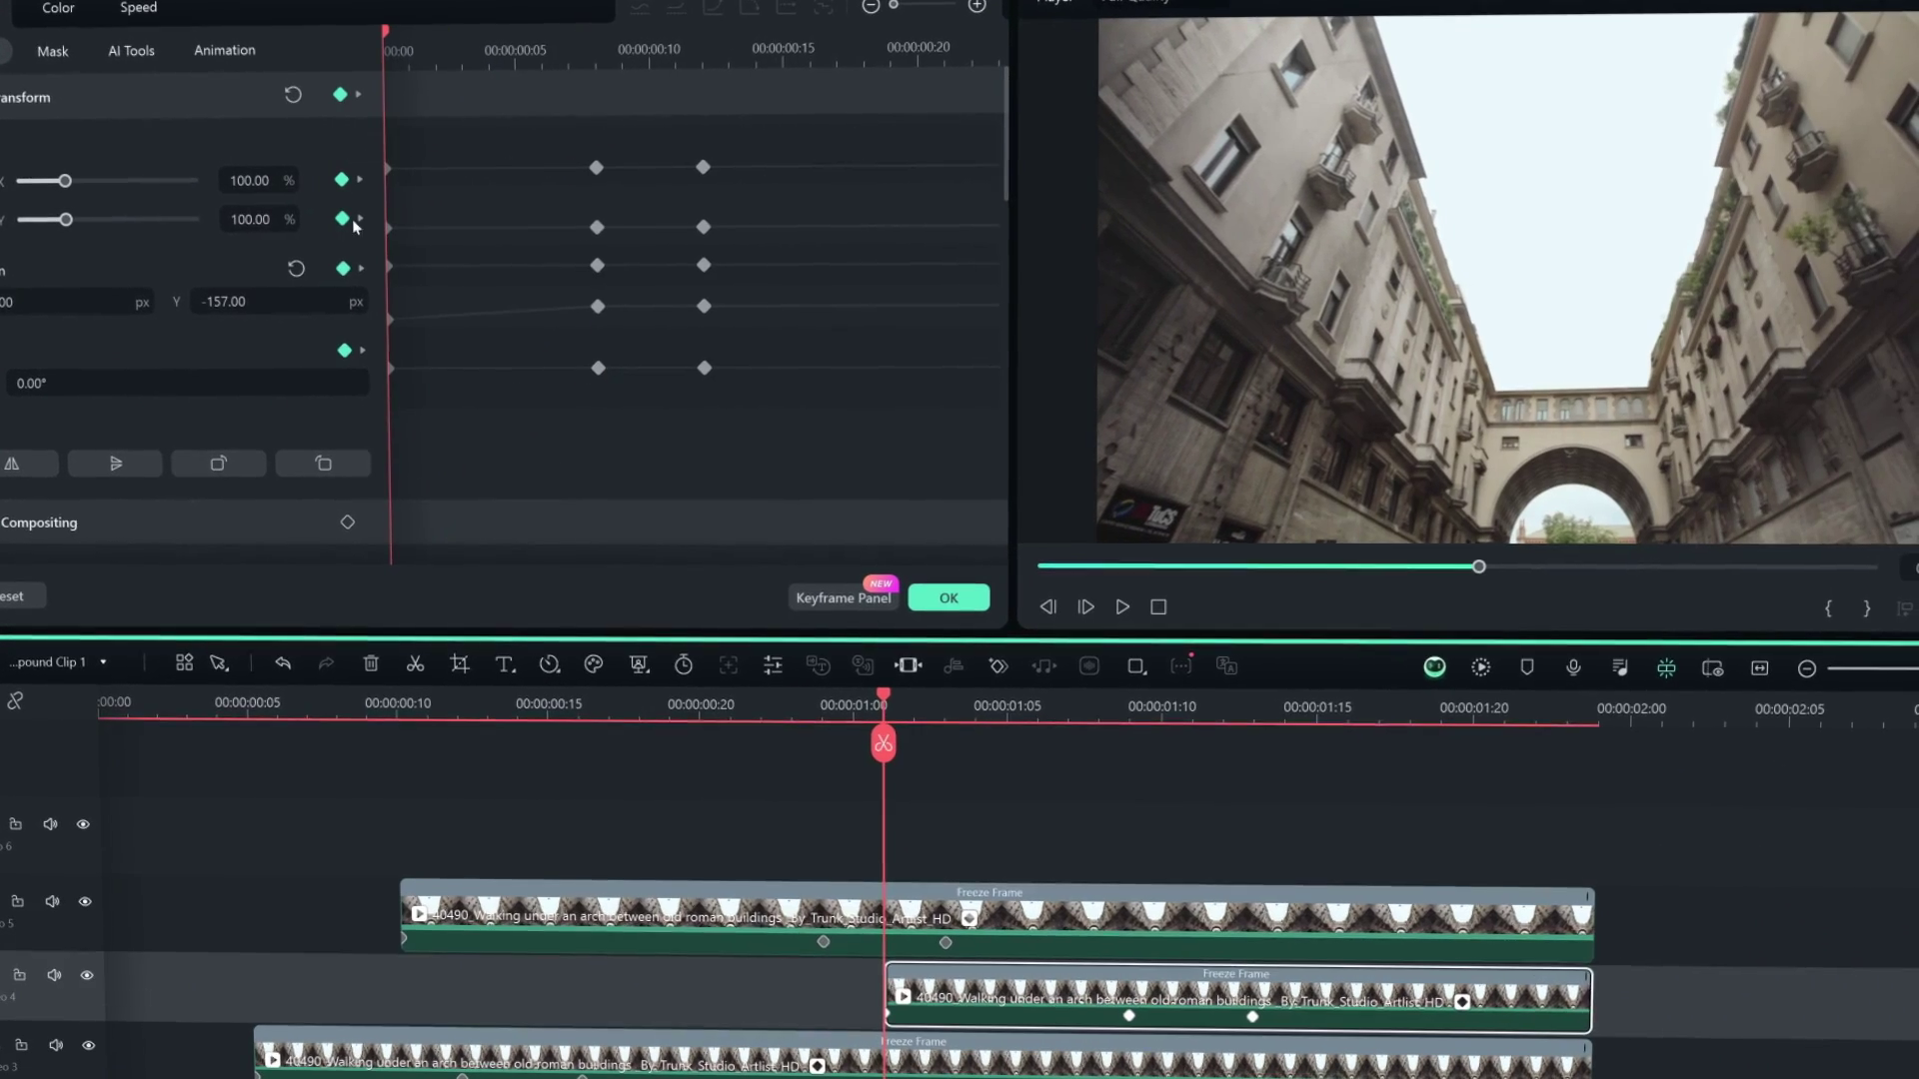
click(244, 217)
text(102)
key(Return)
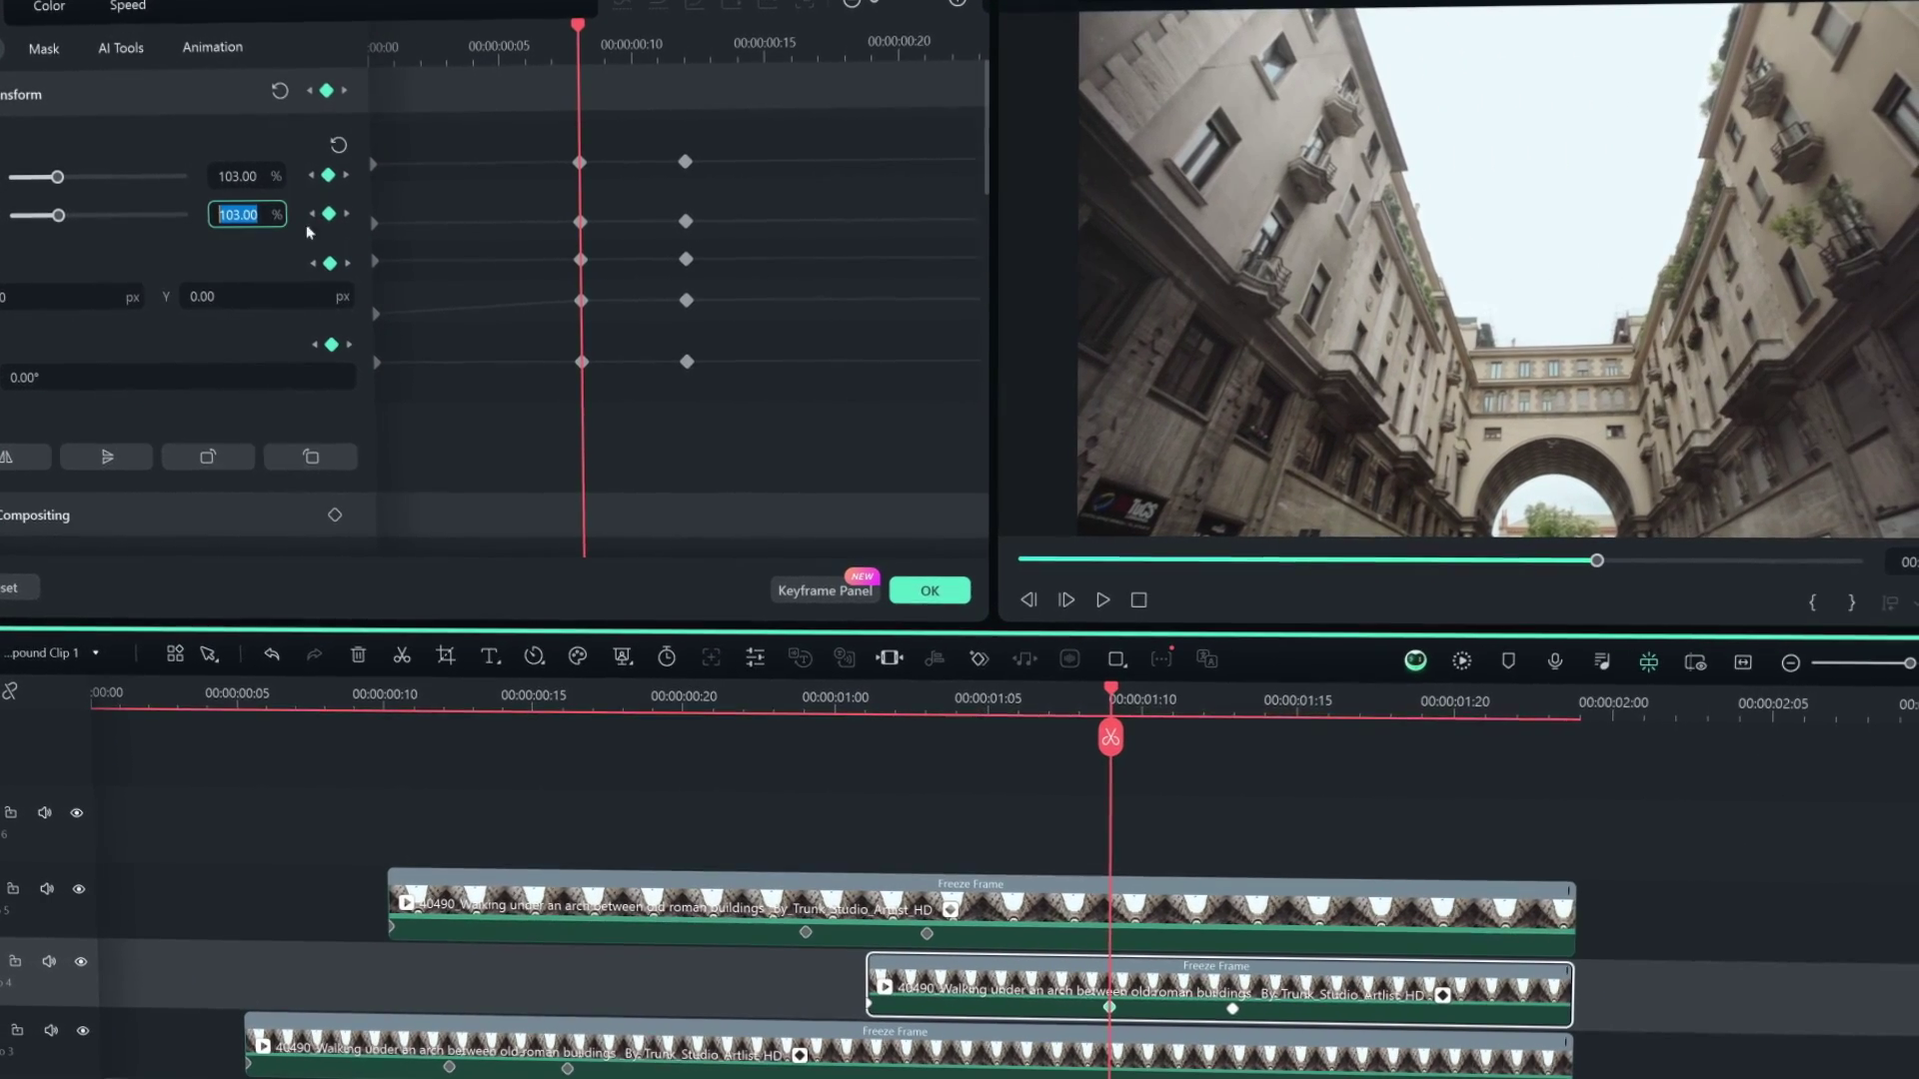
click(345, 220)
drag(613, 122, 546, 408)
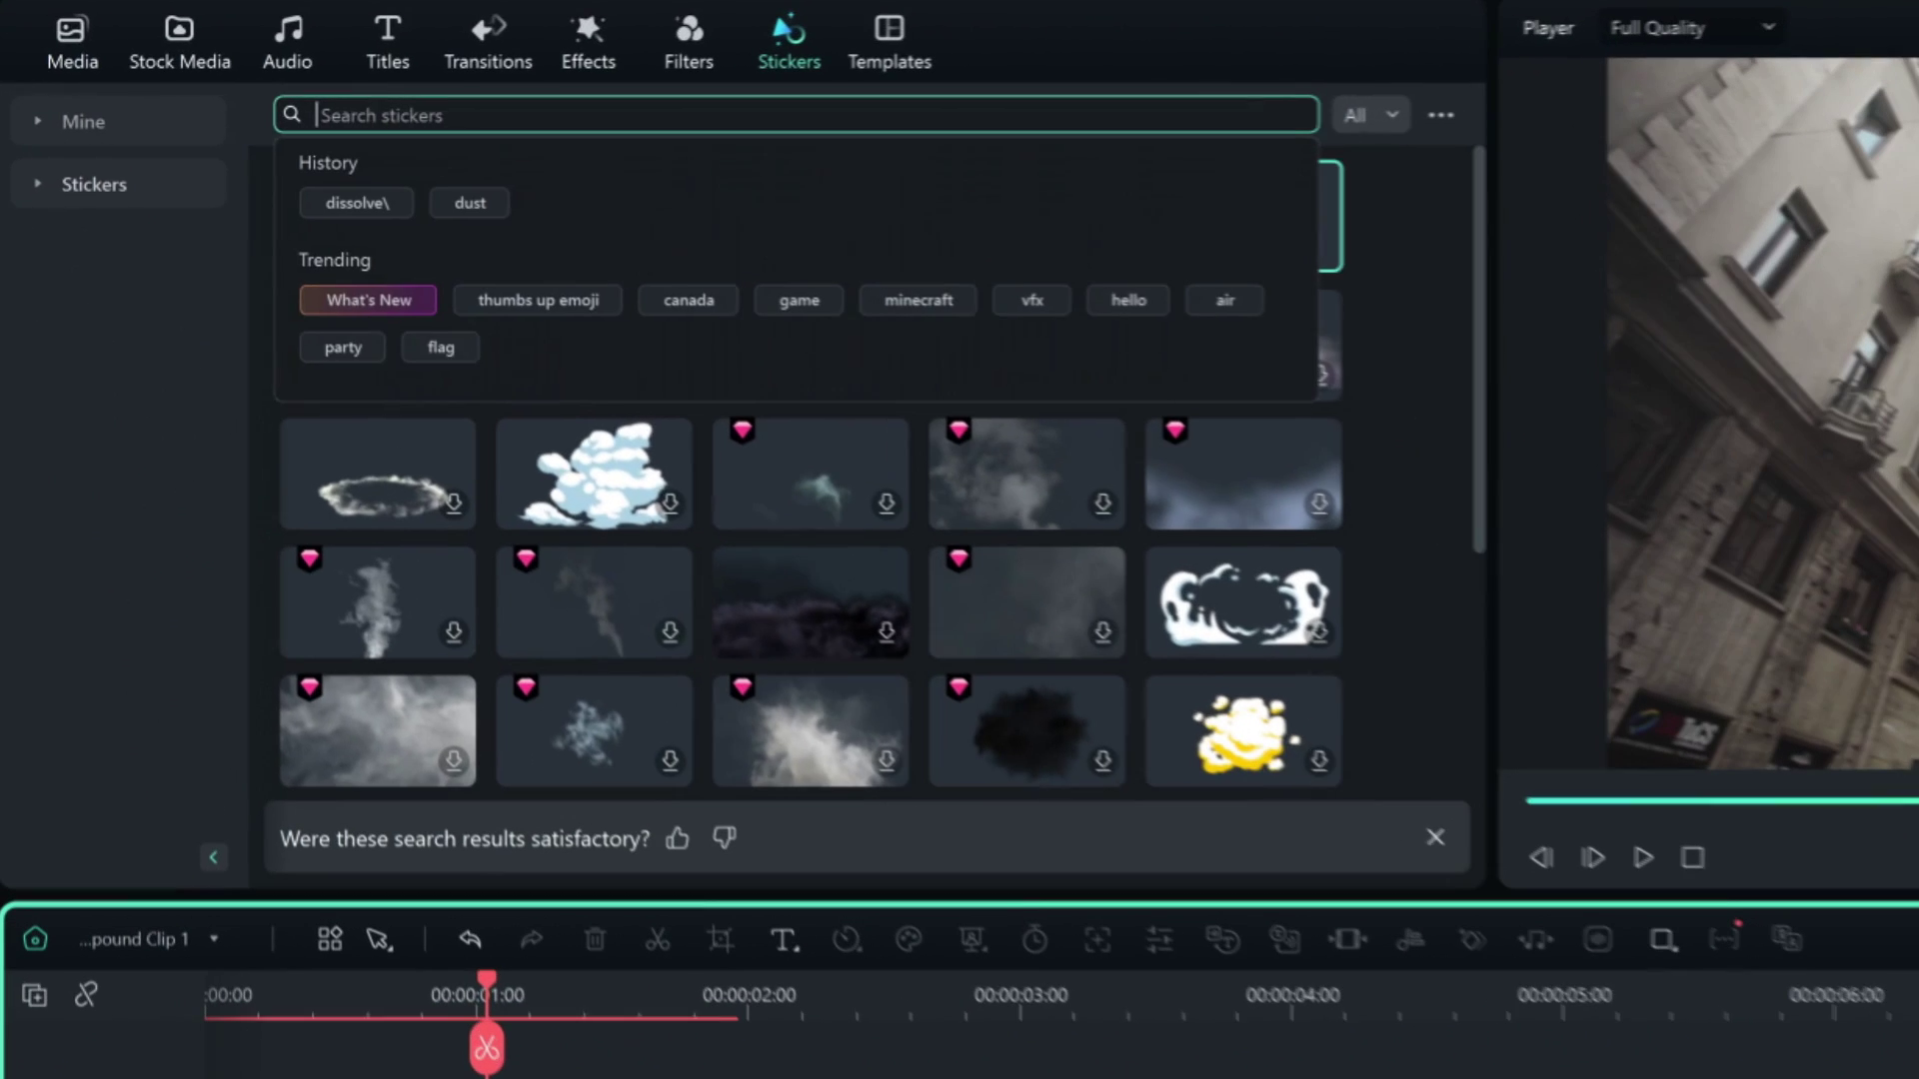
Search for 'dust' and set the Dust-Up overlay's opacity to 63
text(du)
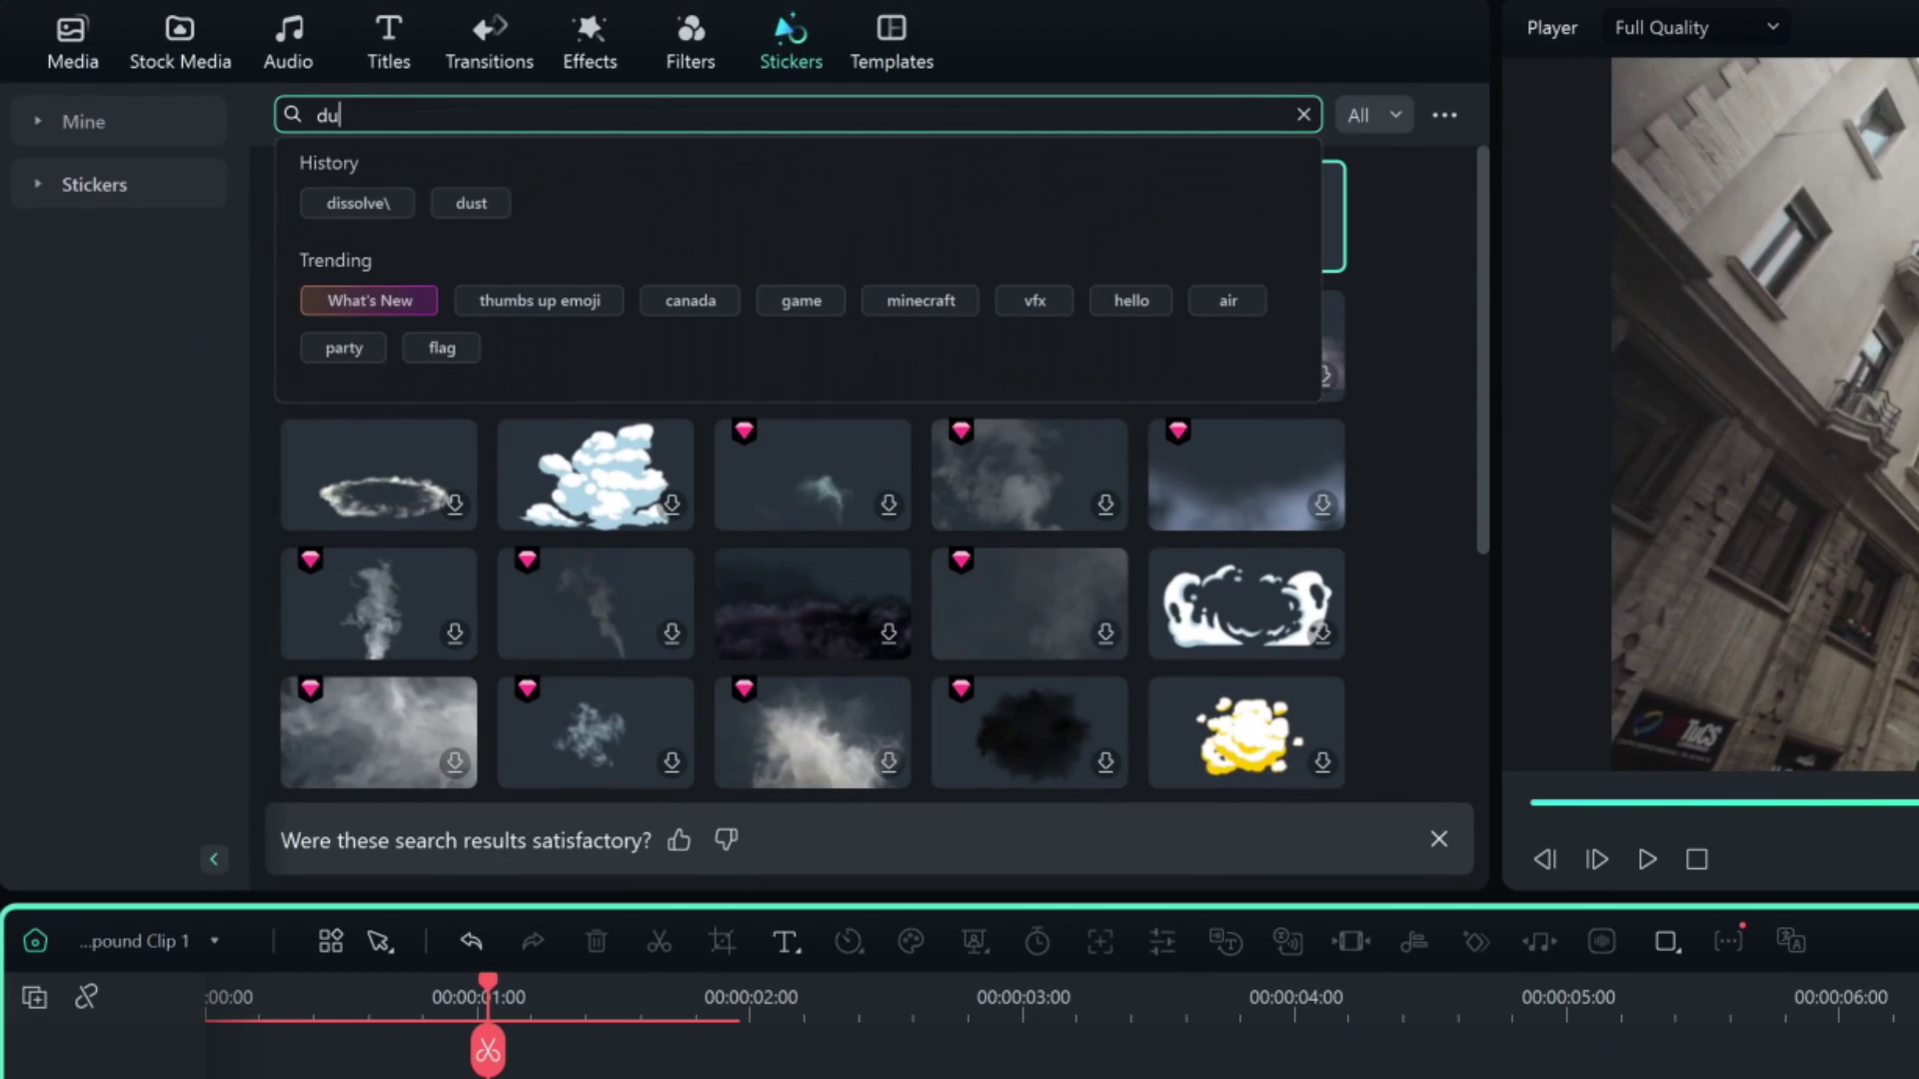
text(st)
key(Return)
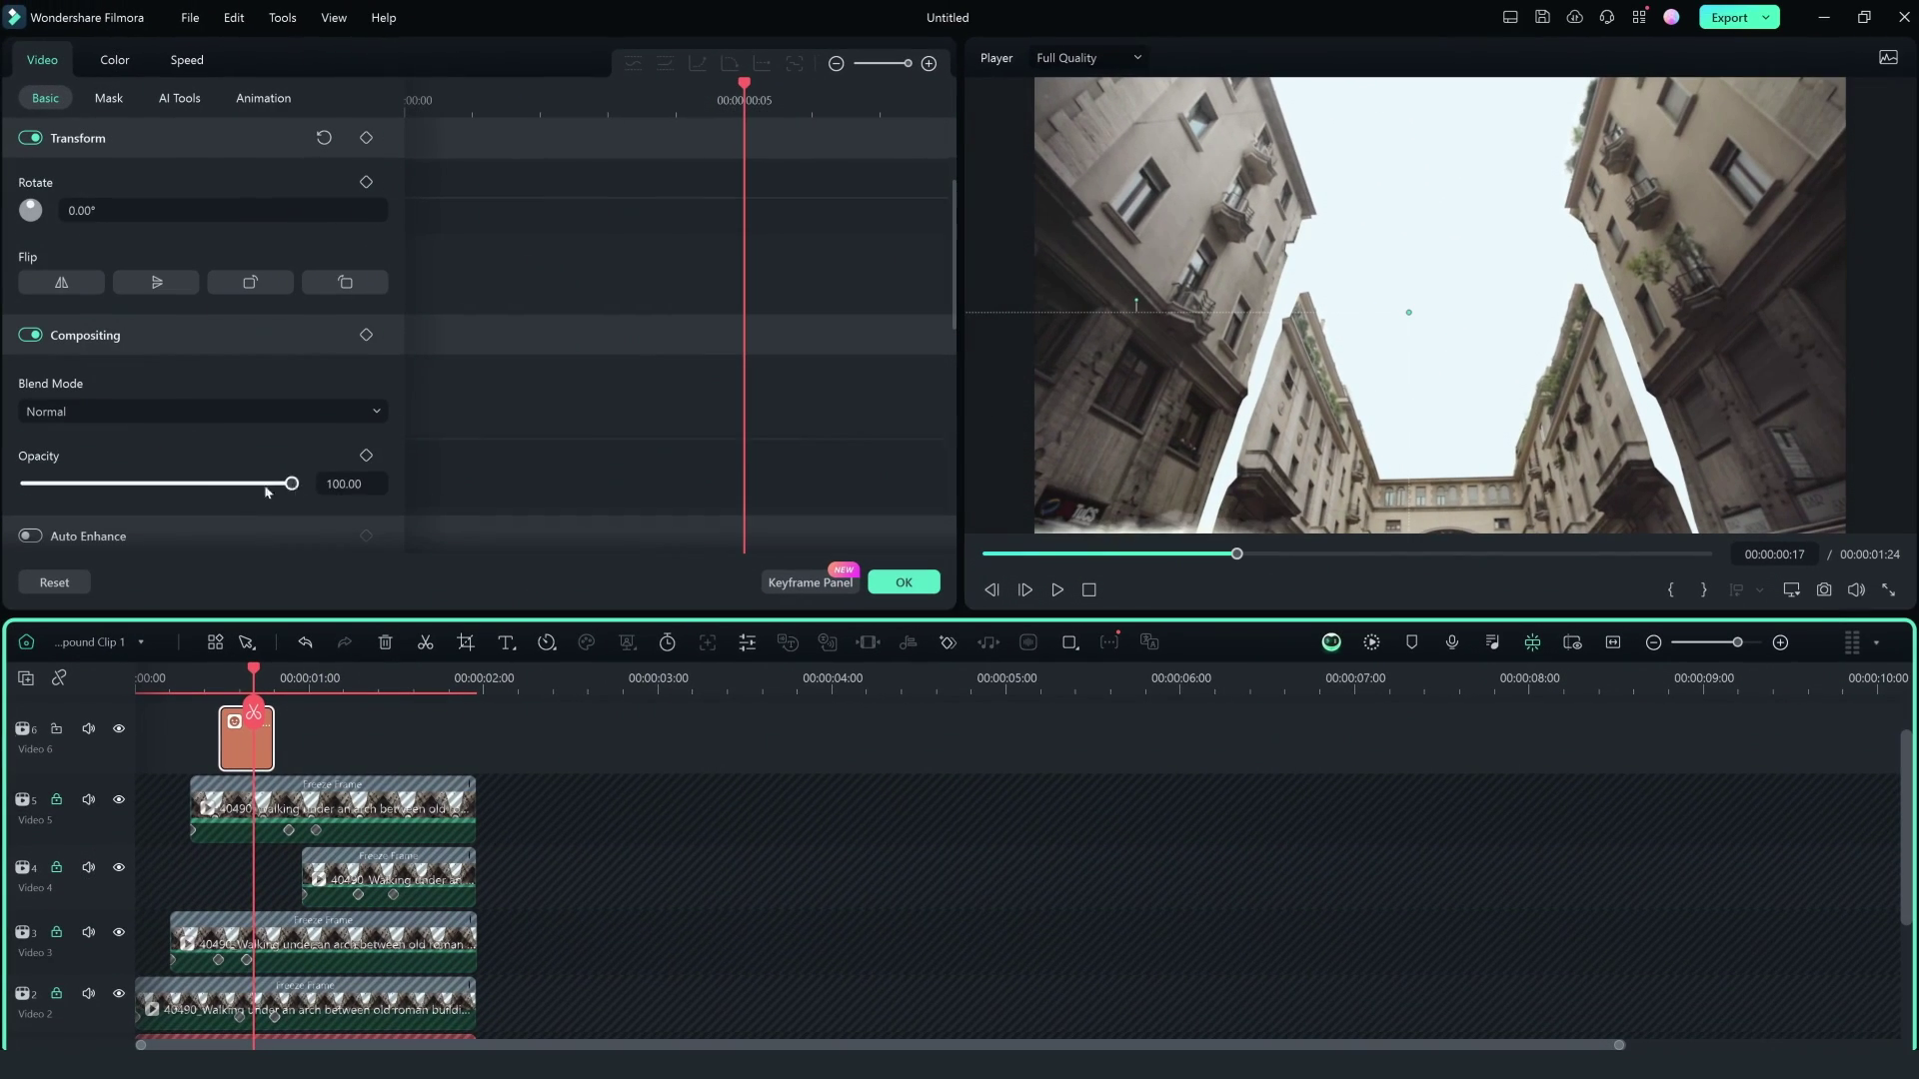
drag(181, 484, 193, 484)
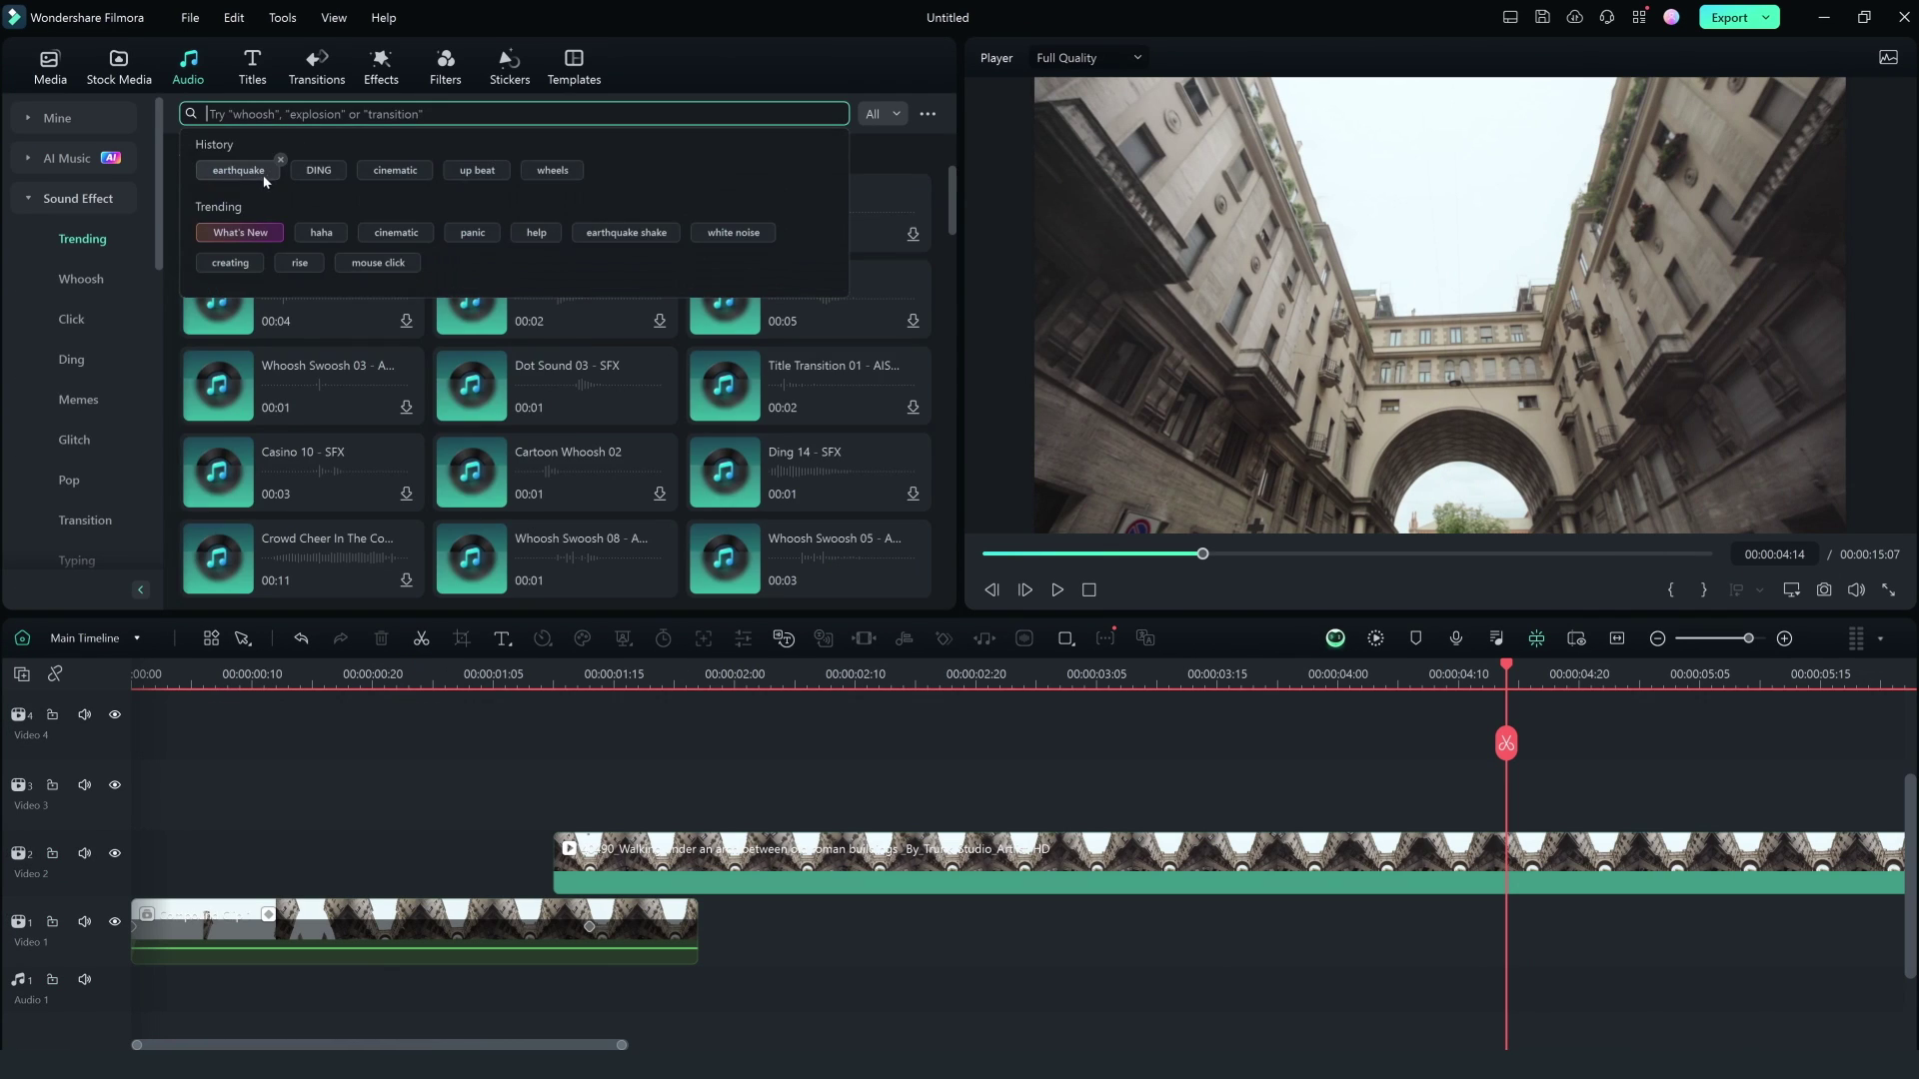
Download and preview the first earthquake sound effect
click(255, 166)
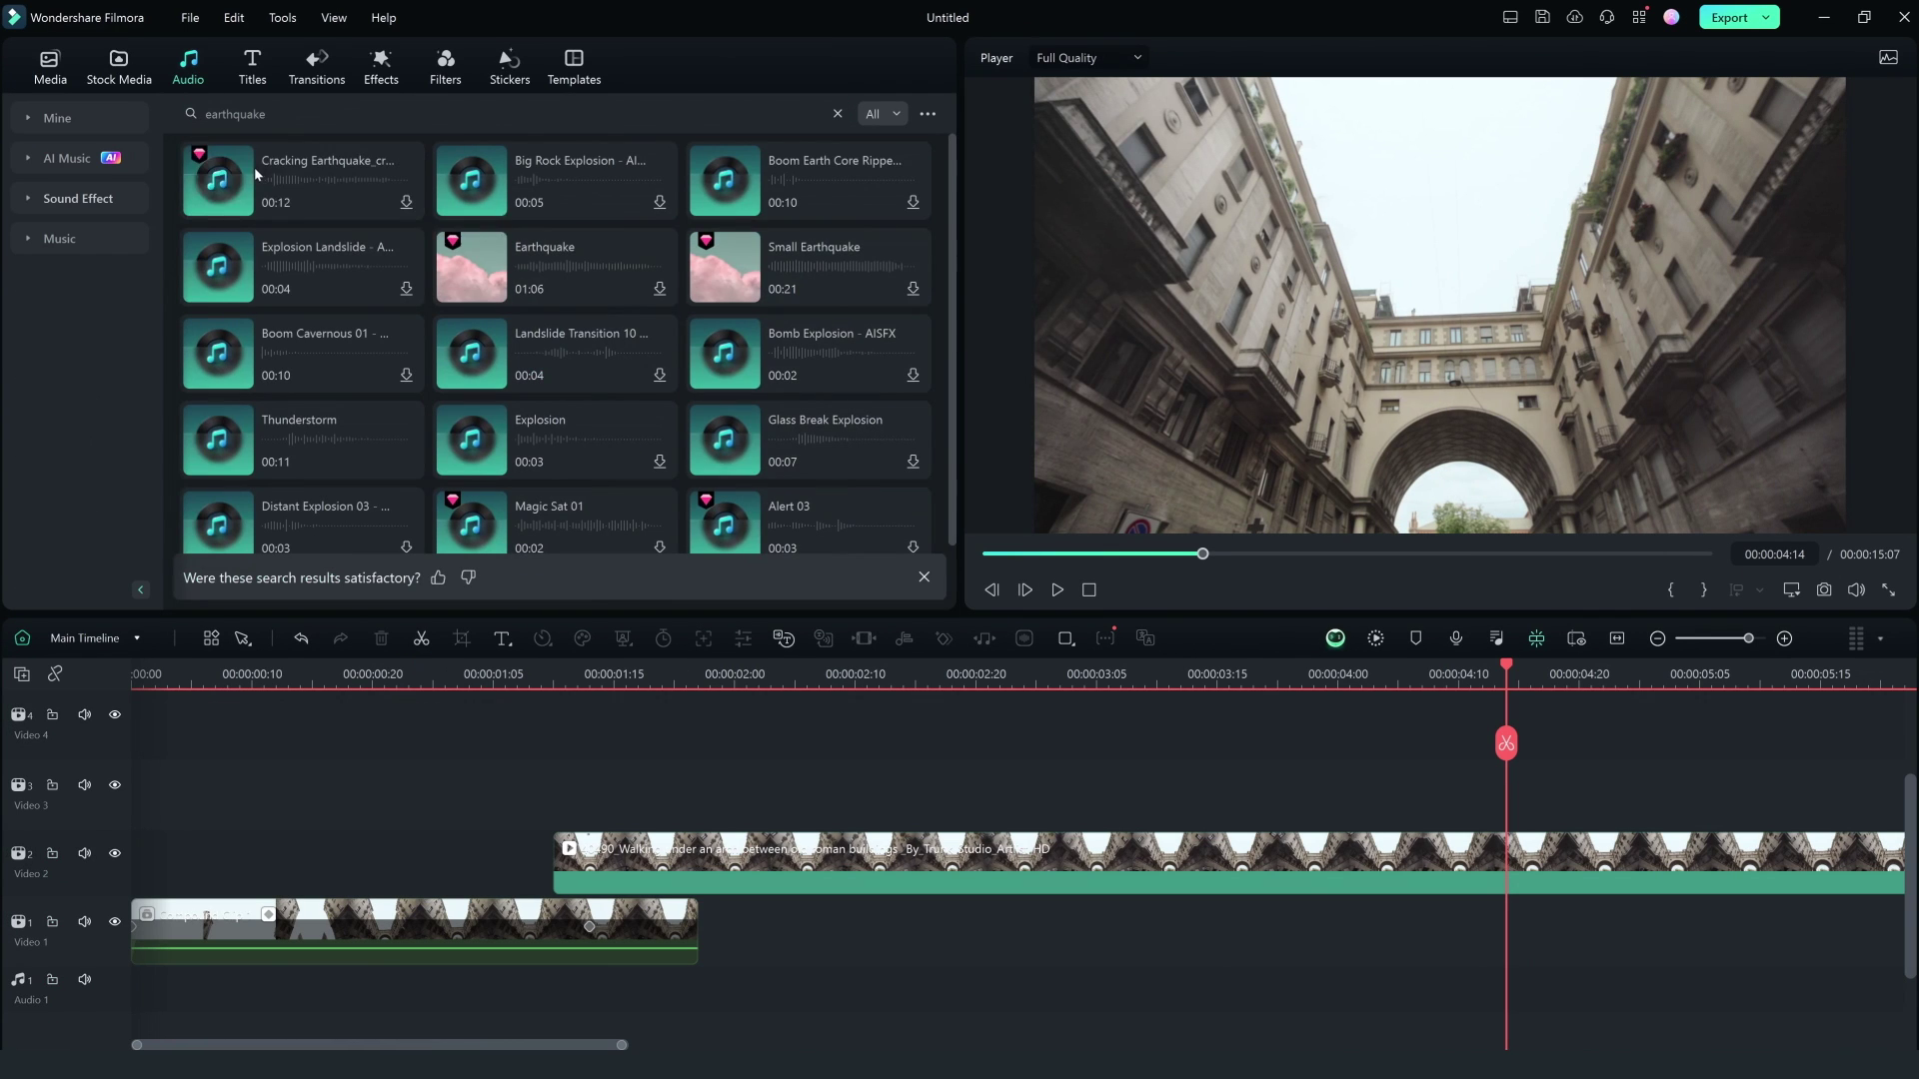
click(406, 202)
click(253, 203)
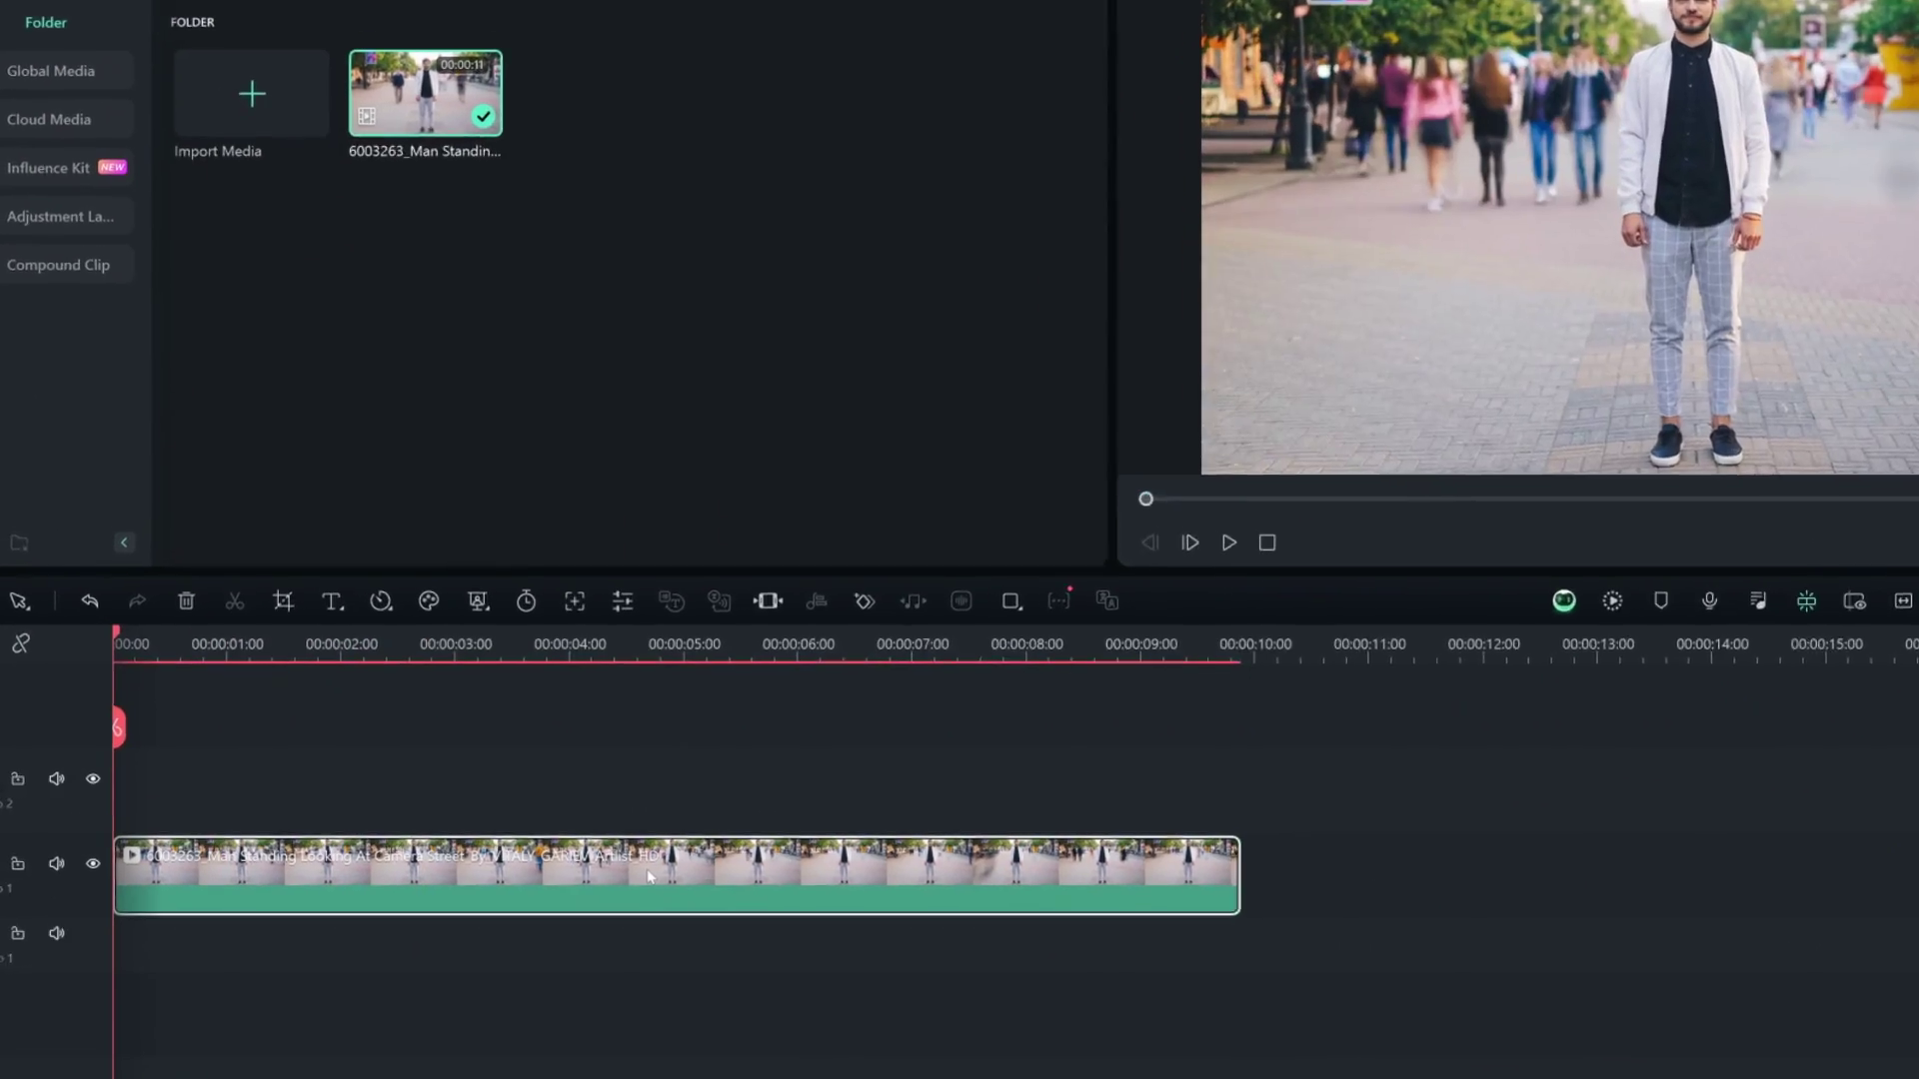
Paste a copy of the Man Standing clip onto Video 2 and add a tracked Select Subject AI mask, blur 7
key(ctrl+c)
key(ctrl+v)
double_click(633, 800)
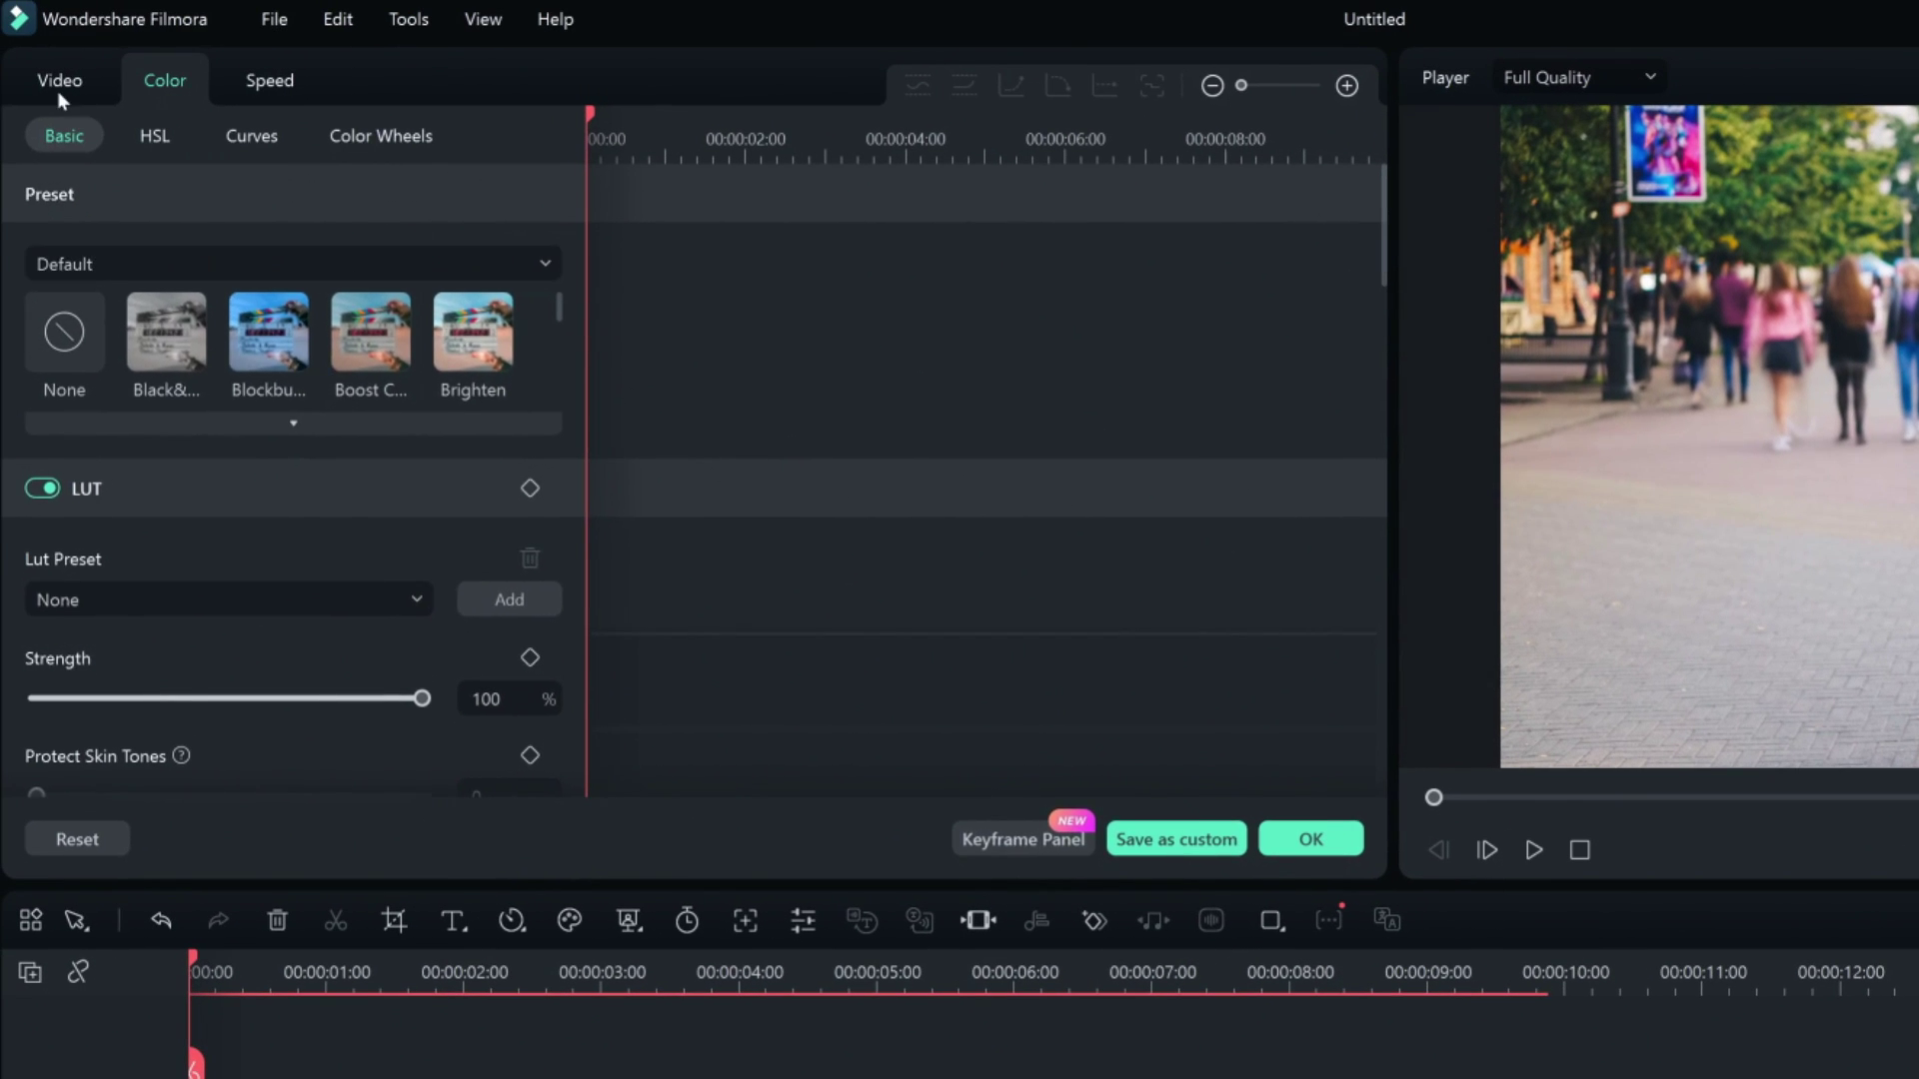
click(40, 8)
click(136, 64)
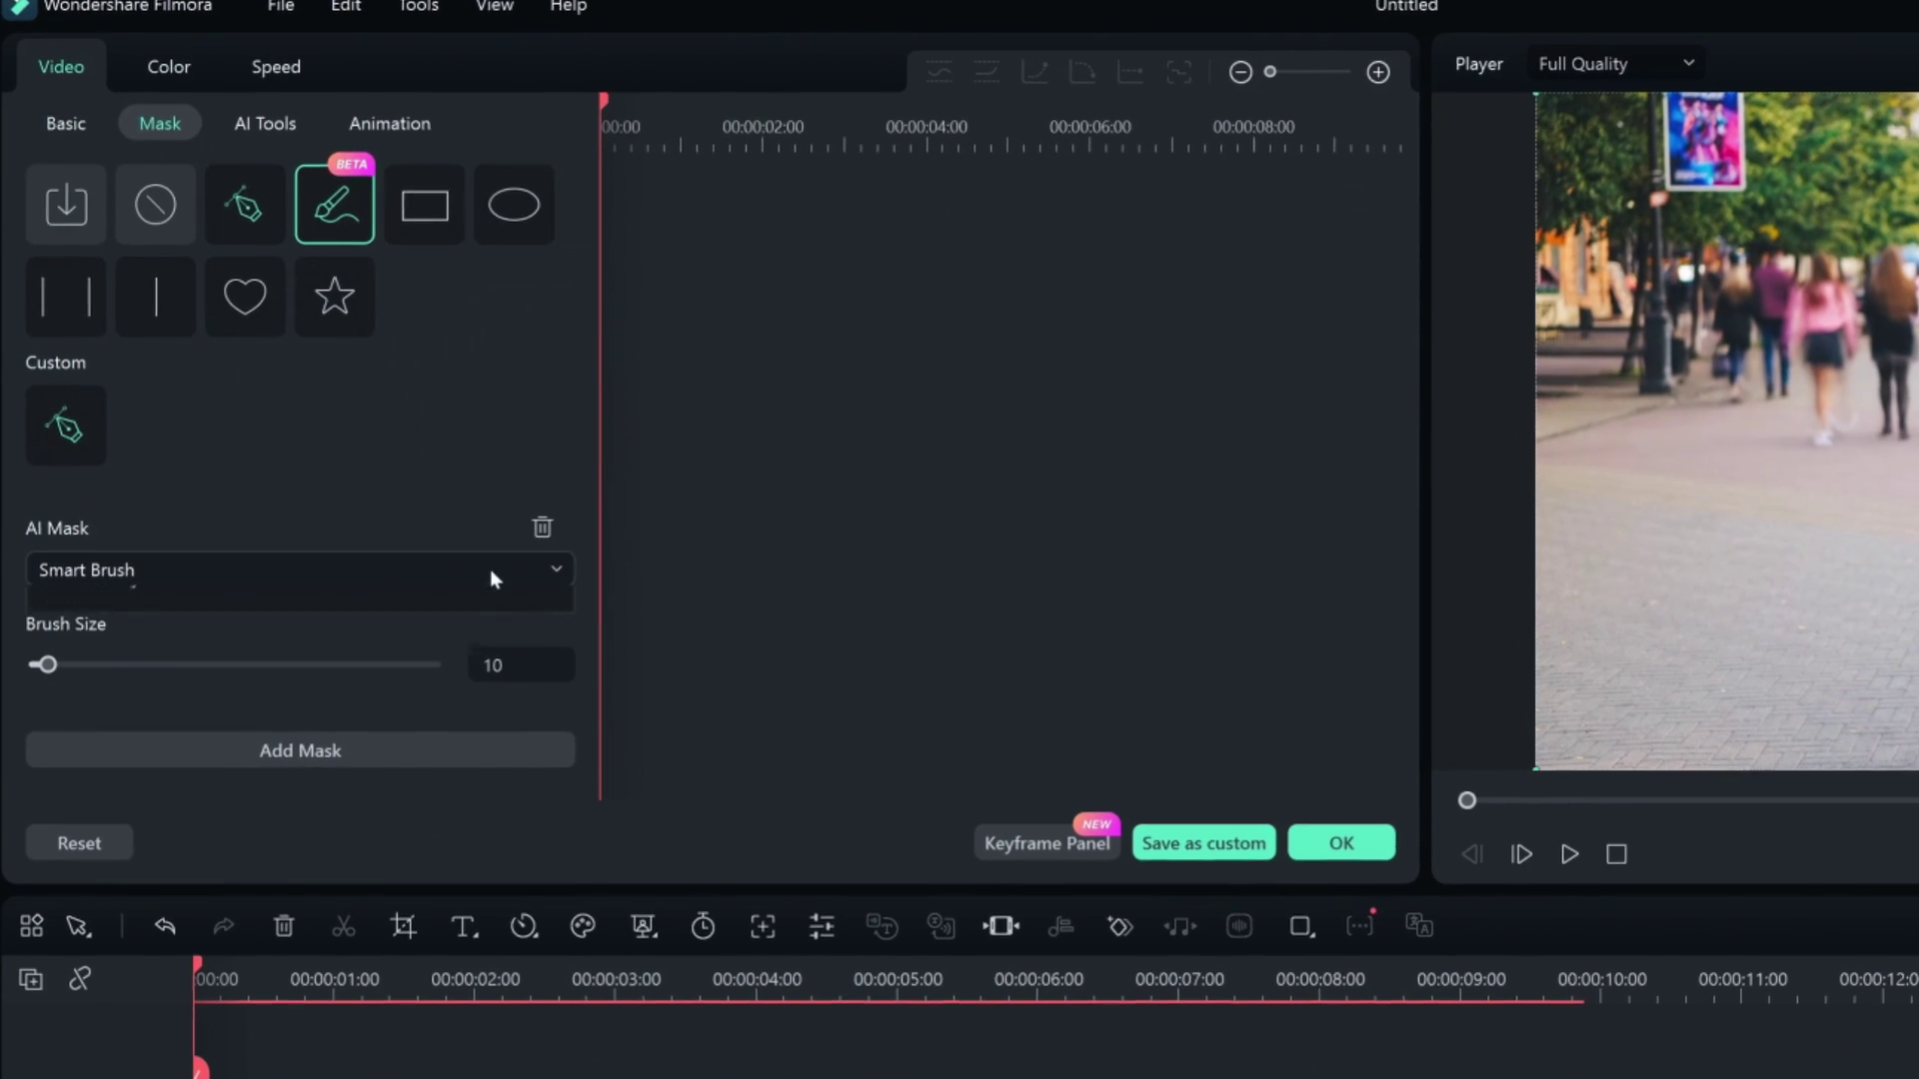
click(485, 571)
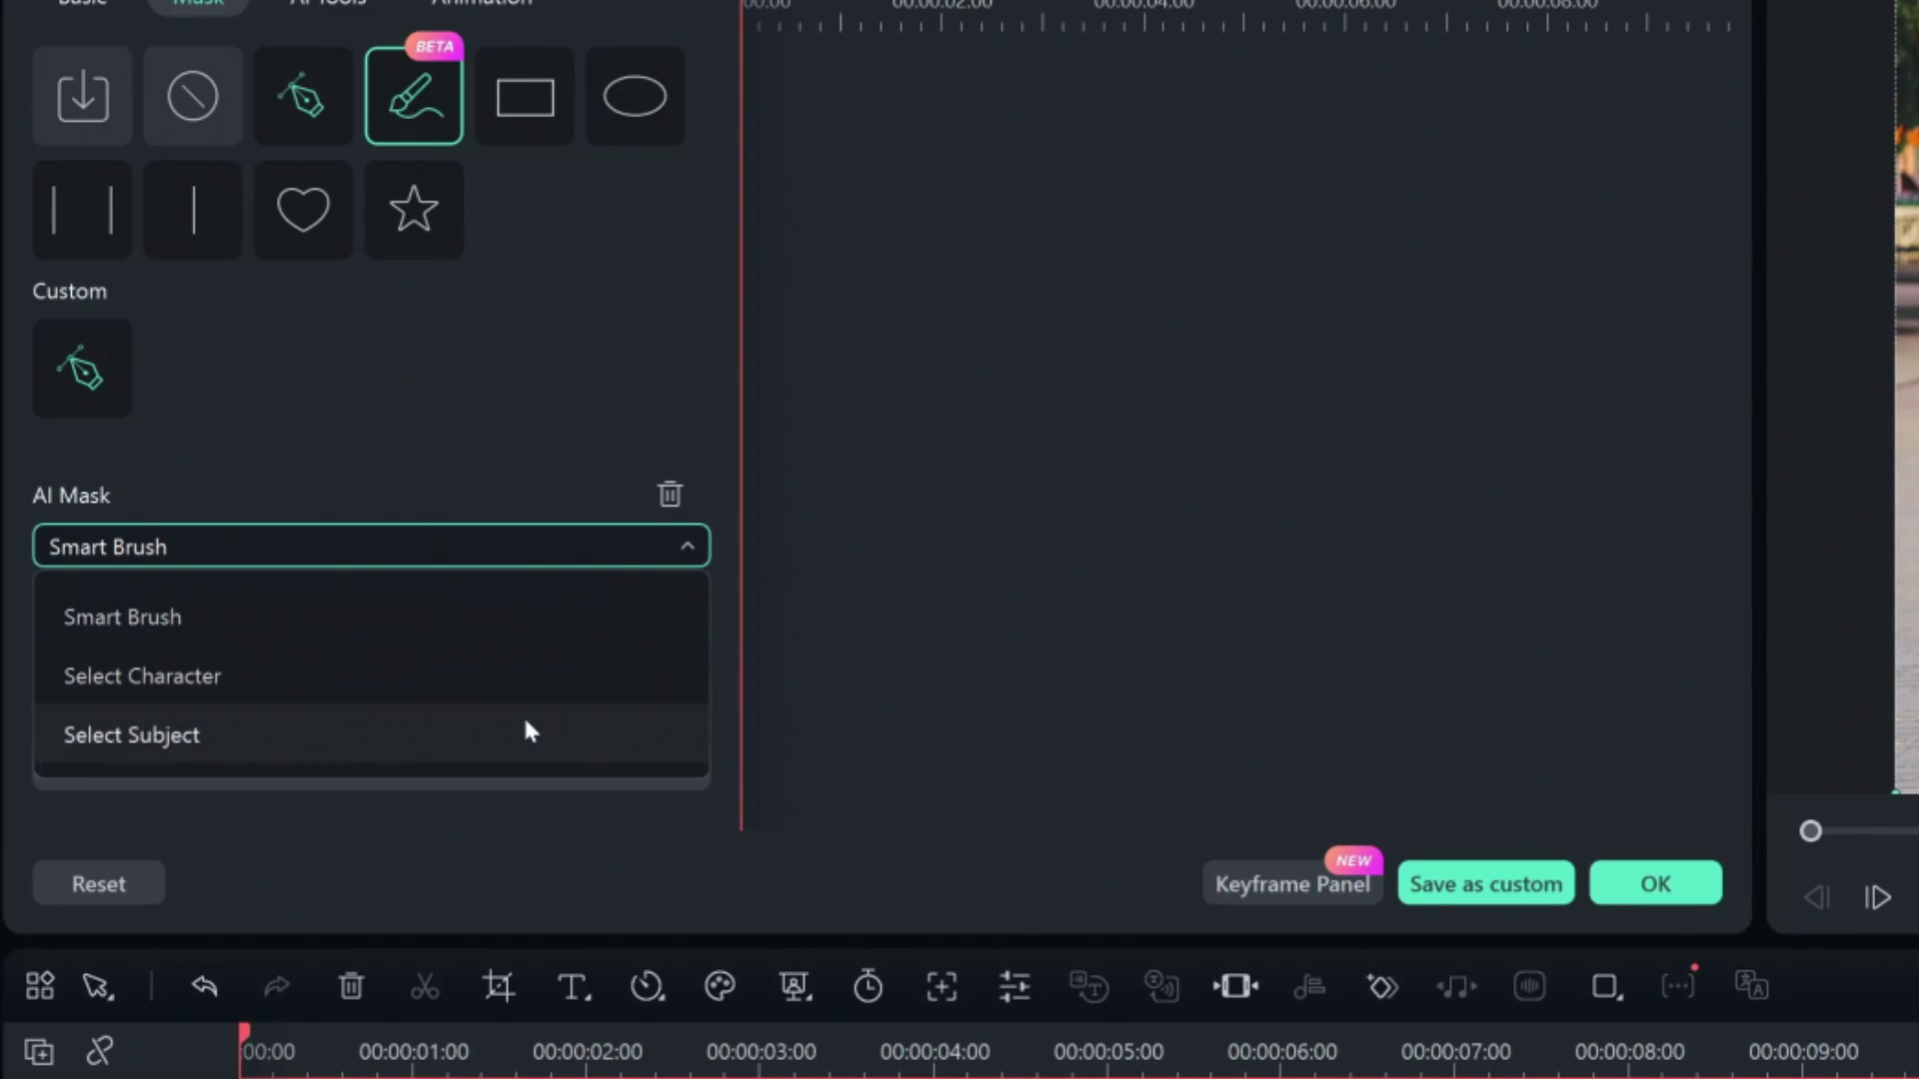
click(530, 731)
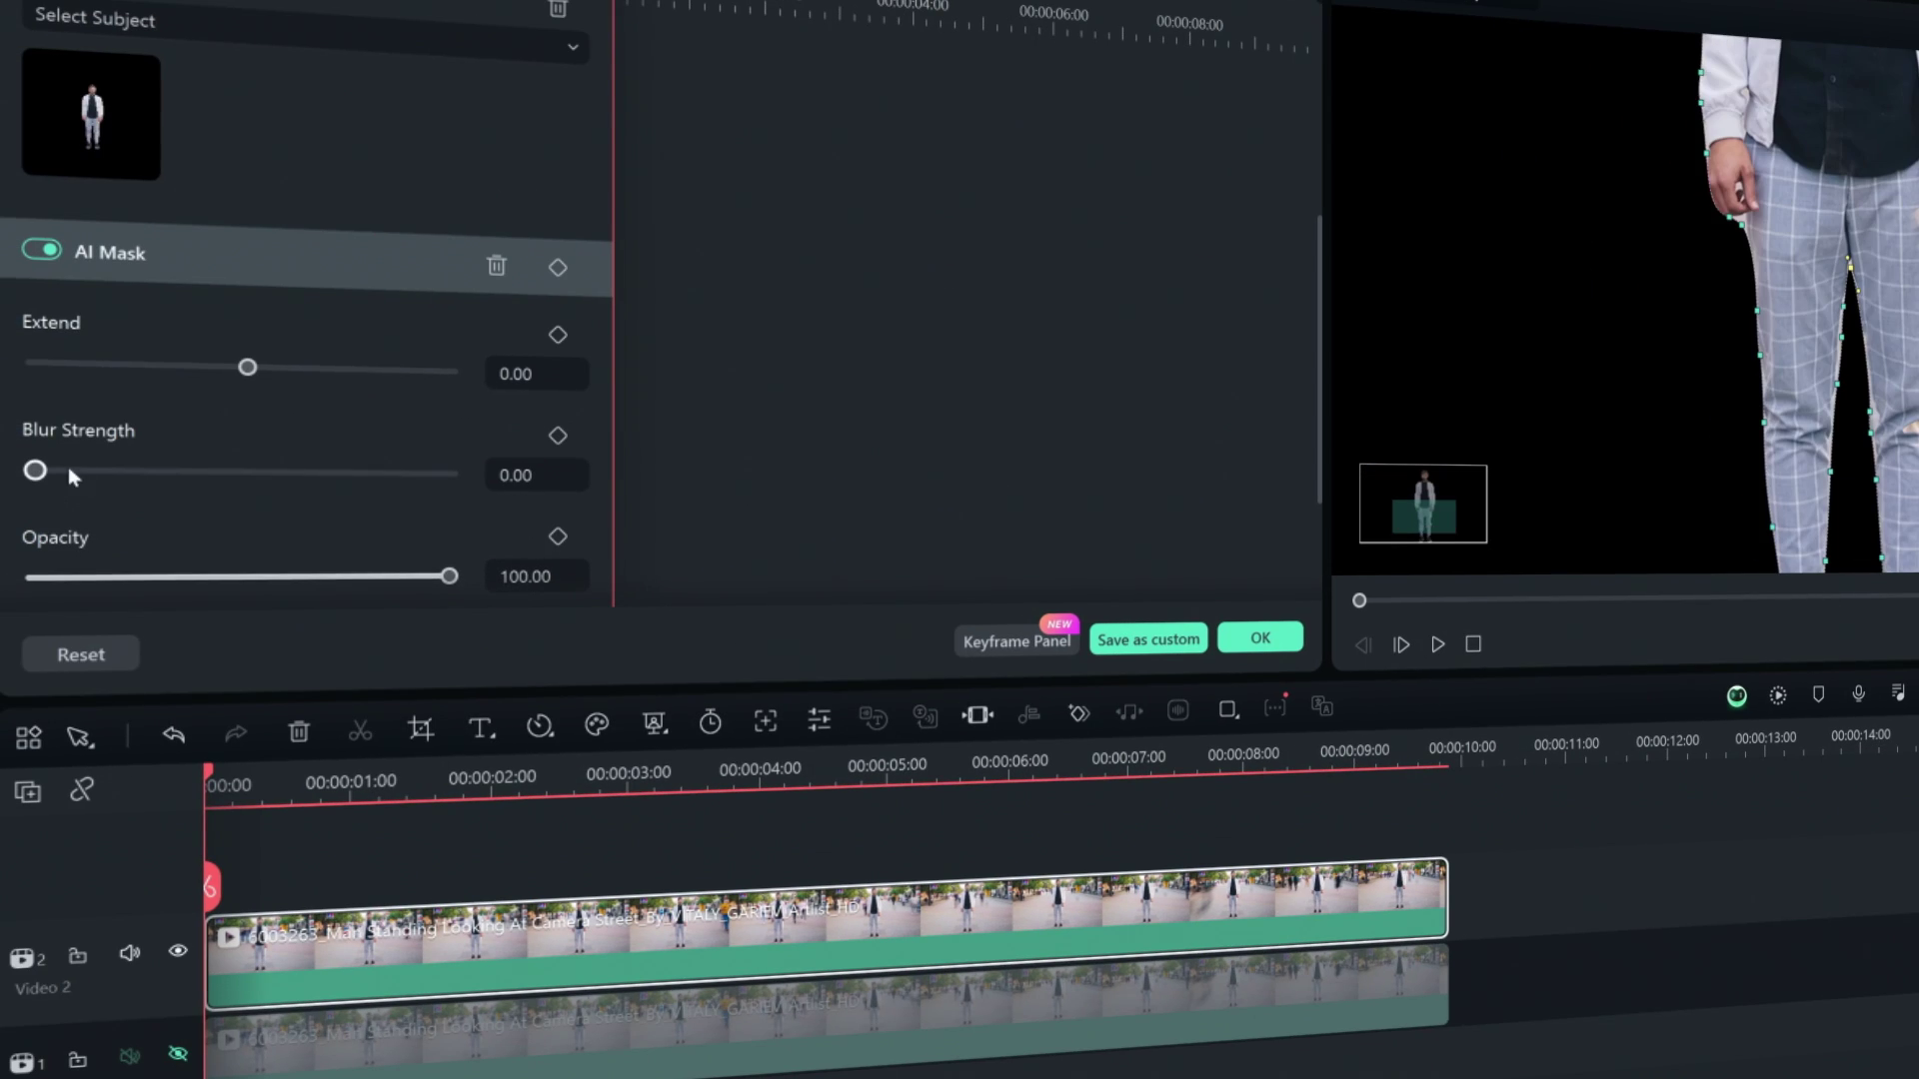
click(72, 474)
click(326, 416)
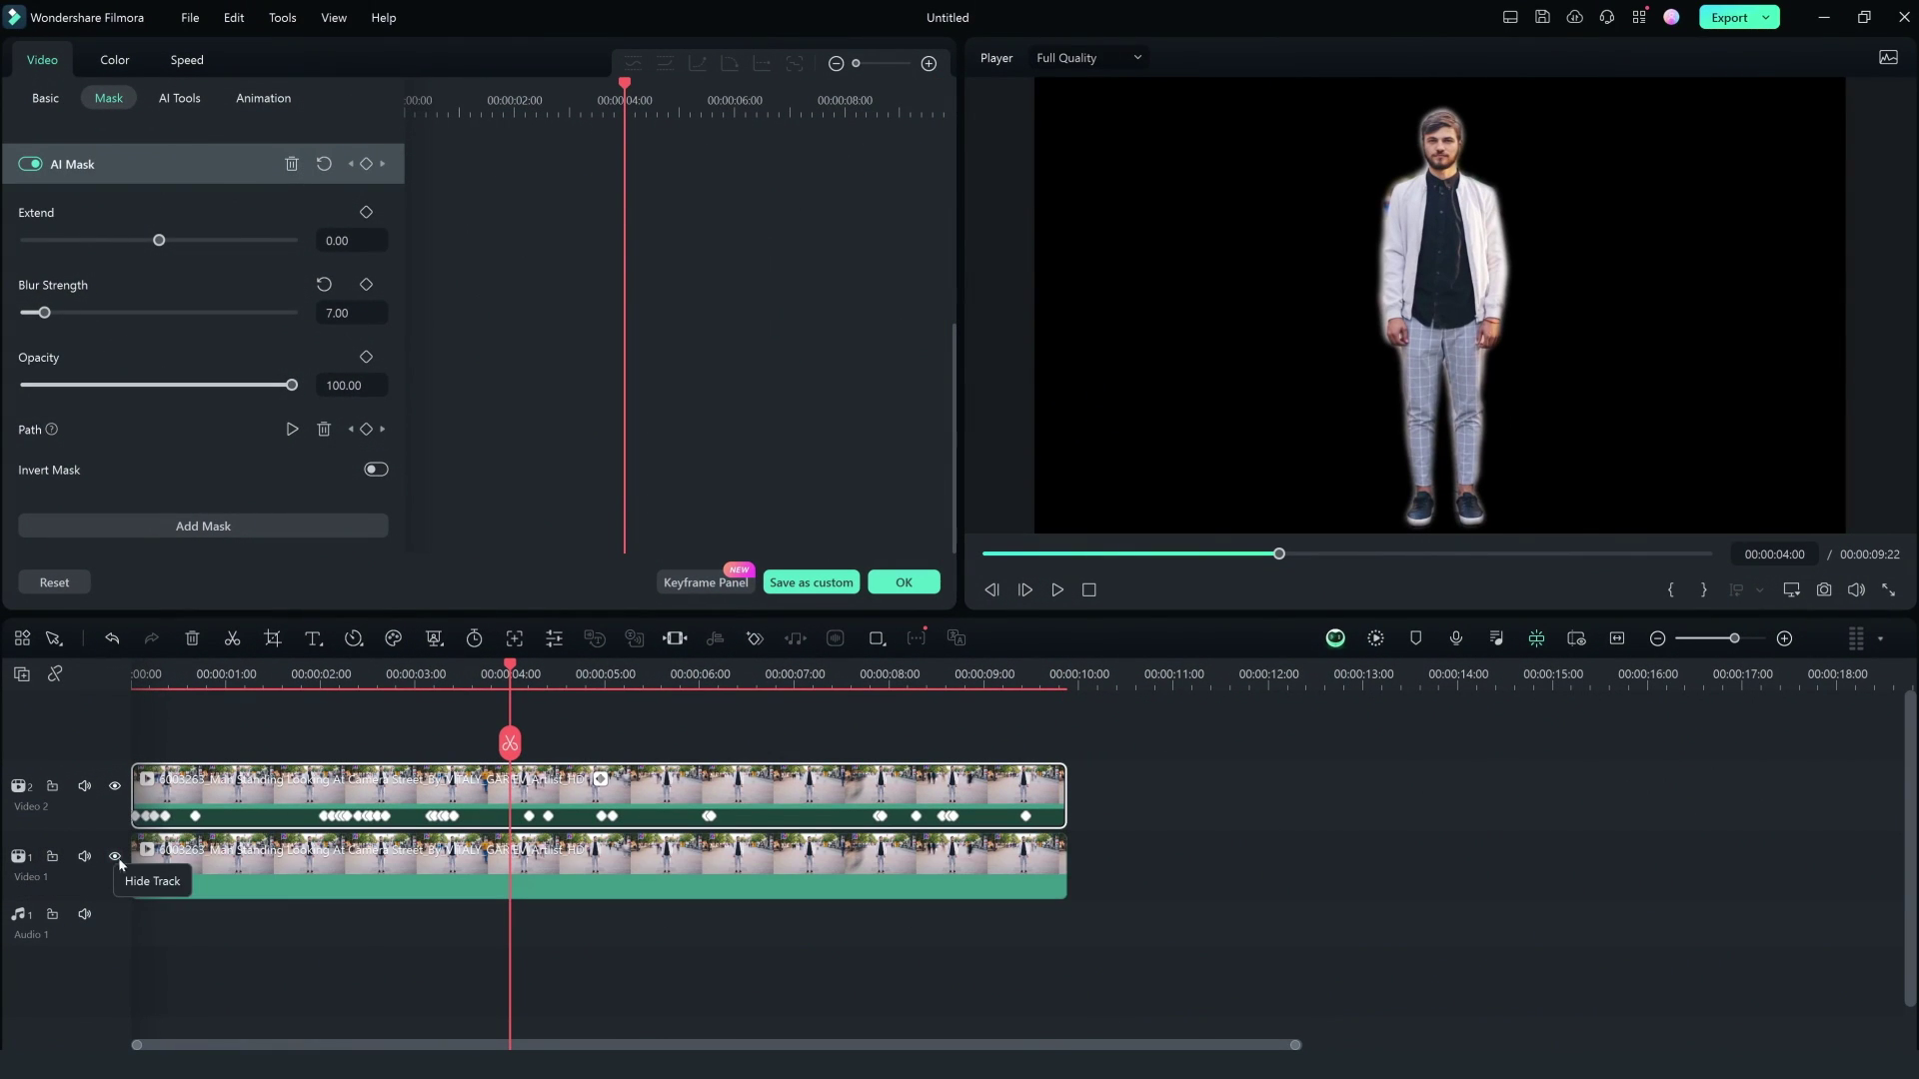
Unhide Video 1 and apply a black-and-white Mono filter to the background street clip
click(115, 856)
click(240, 871)
click(117, 61)
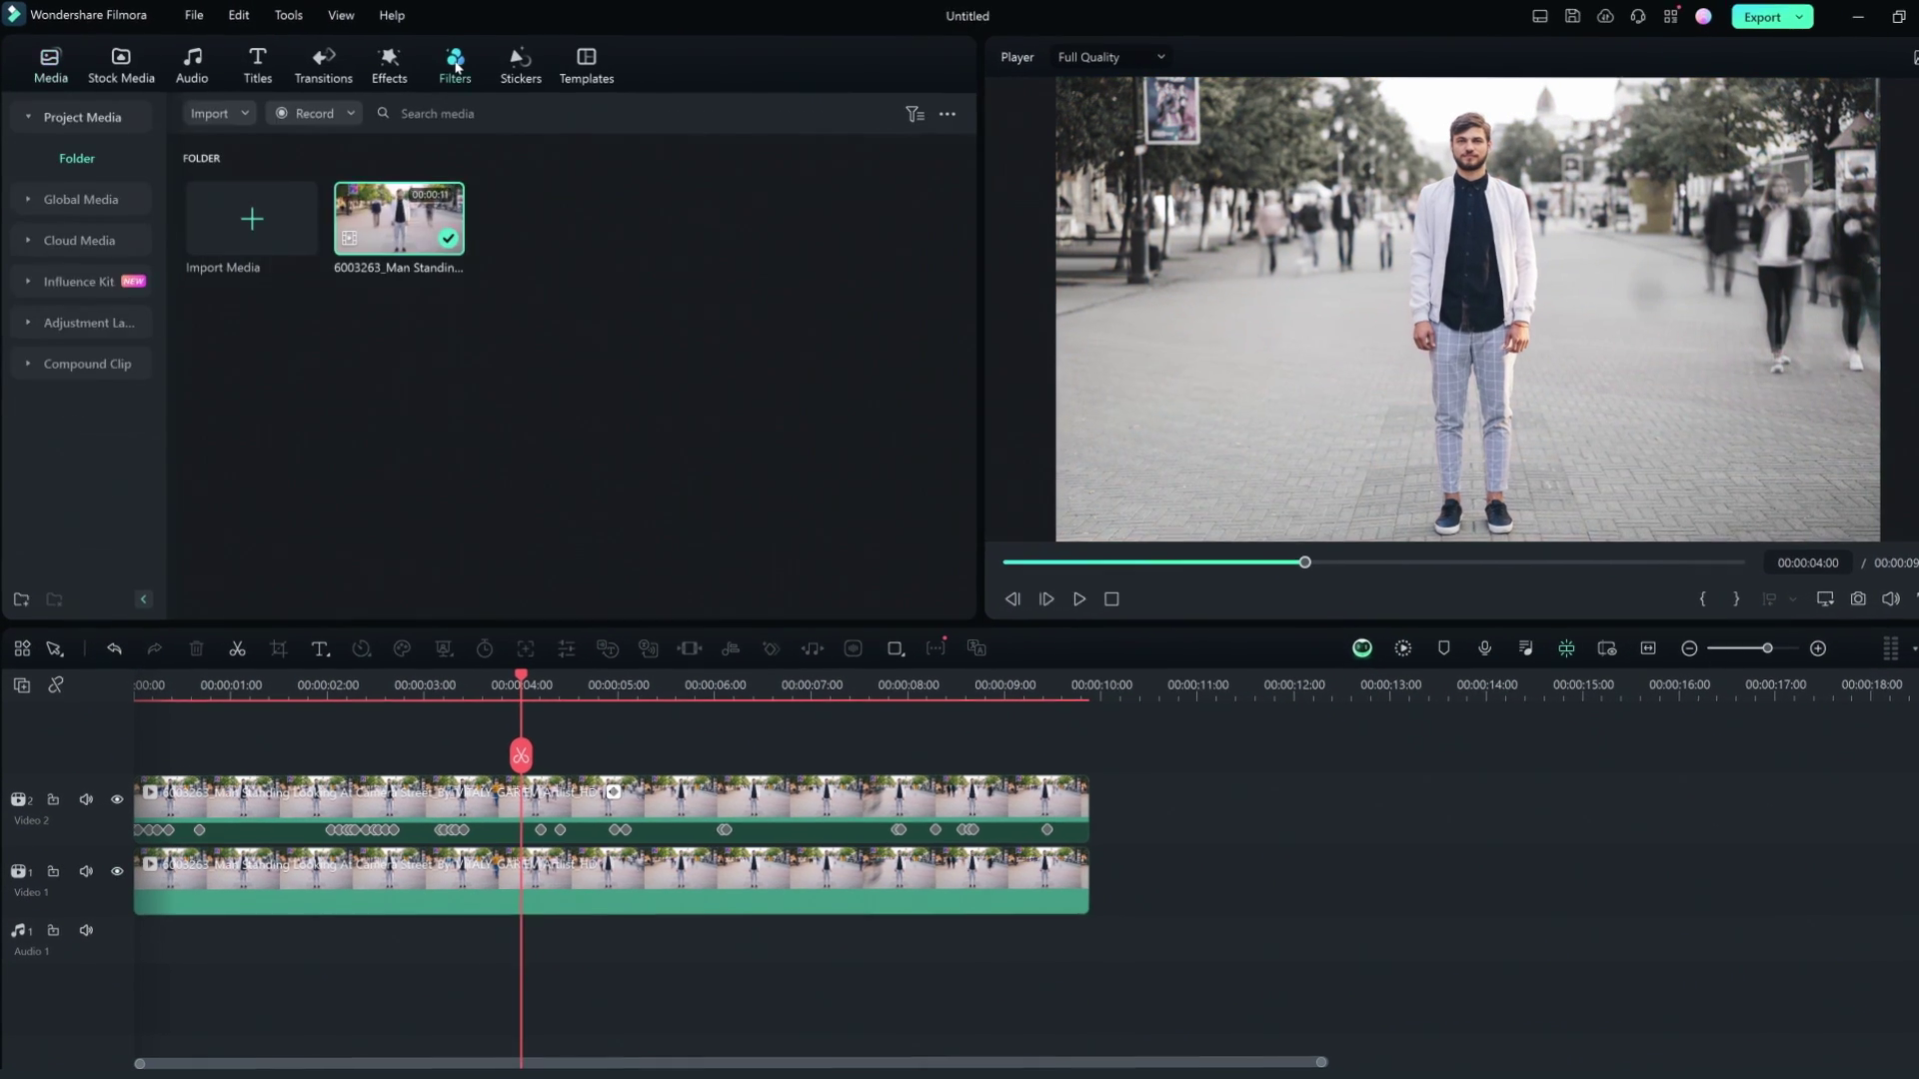
click(450, 58)
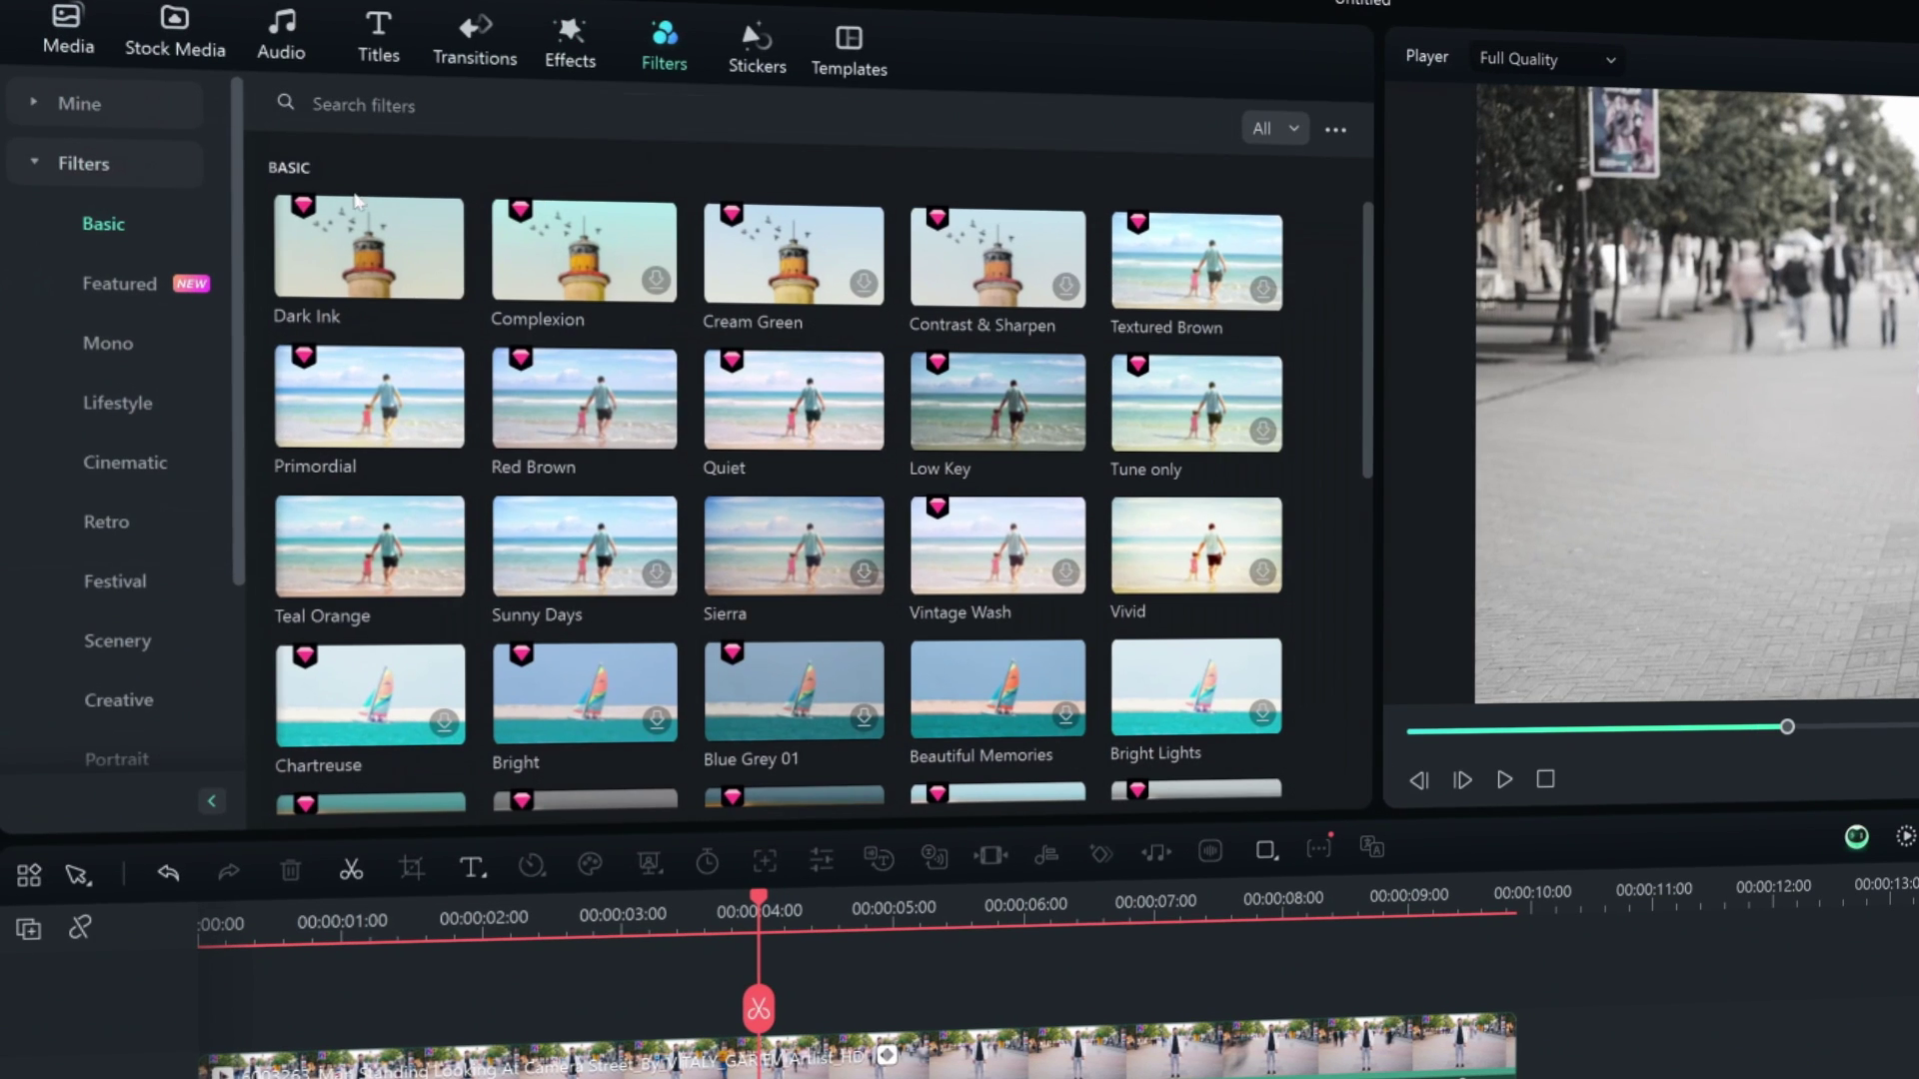
click(150, 352)
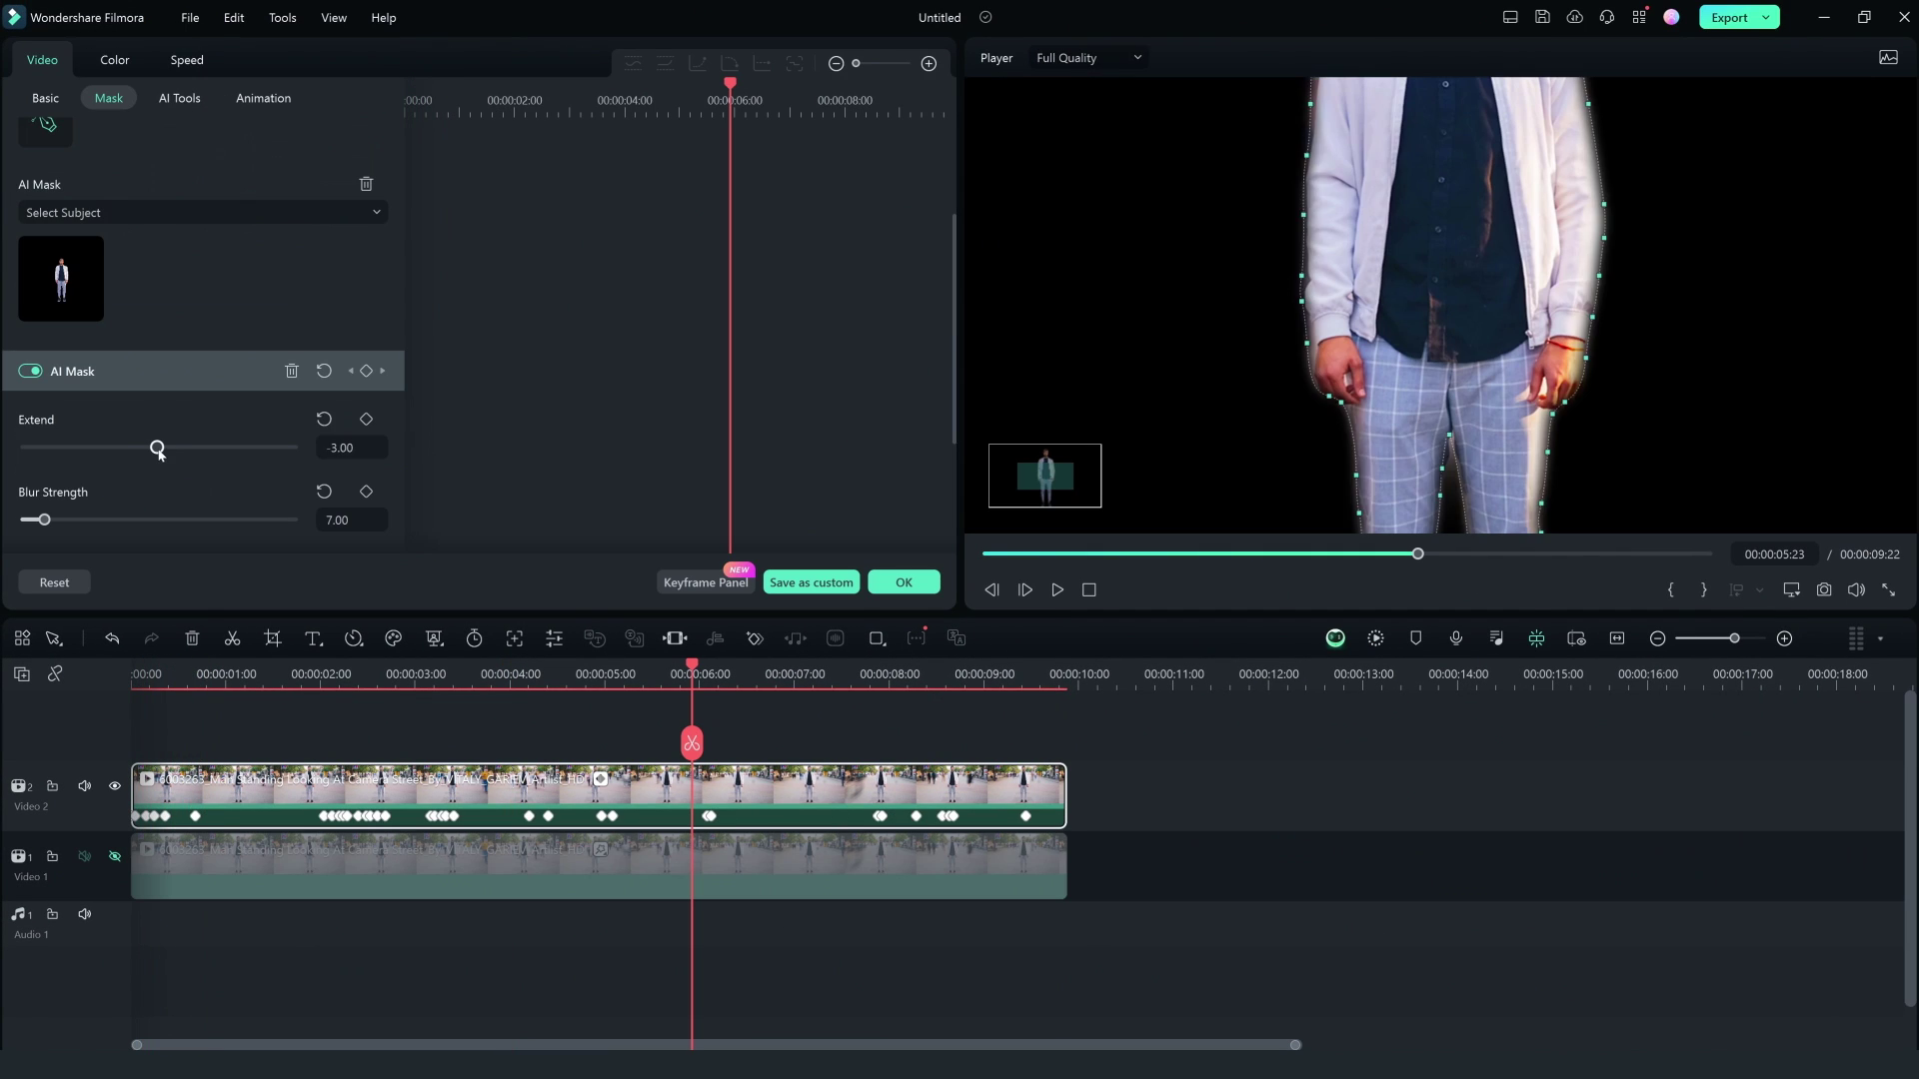
Set the mask Extend value to -1 and play the result
click(351, 447)
text(-1)
key(Return)
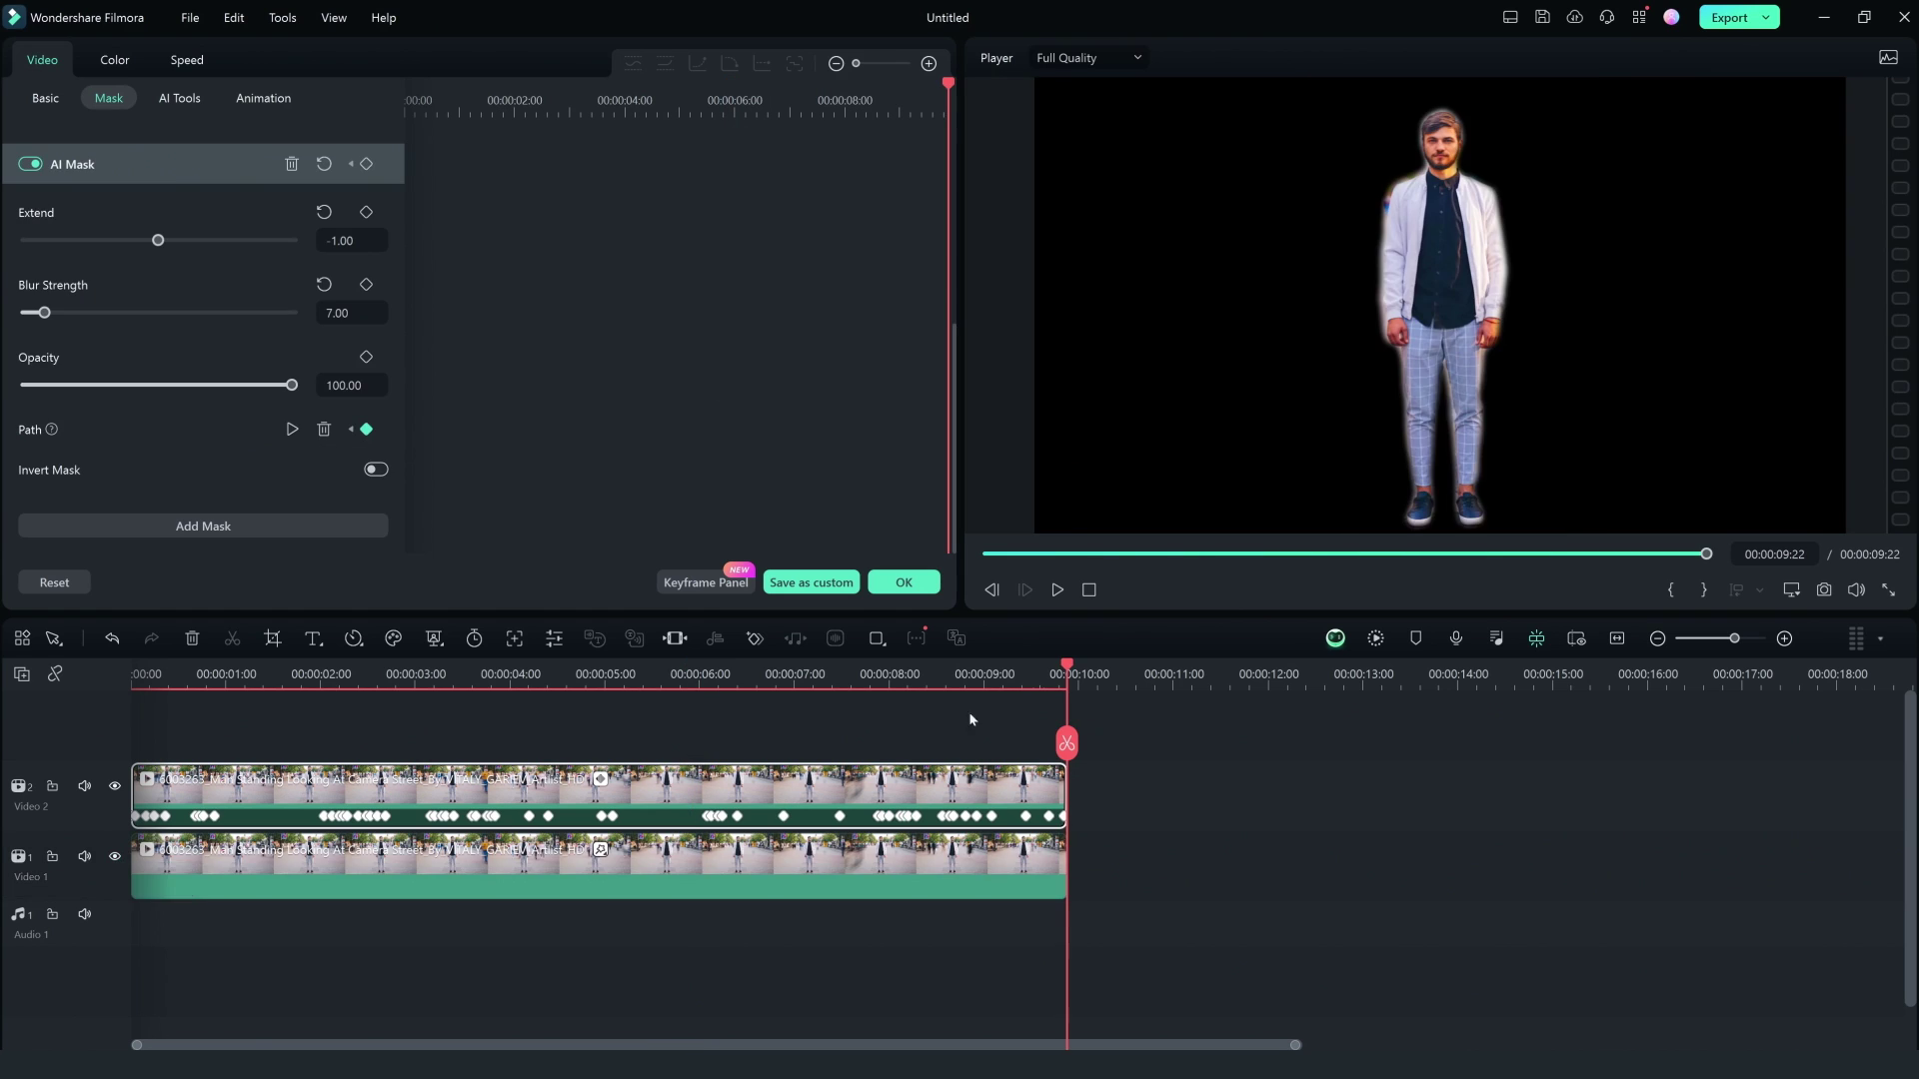
key(space)
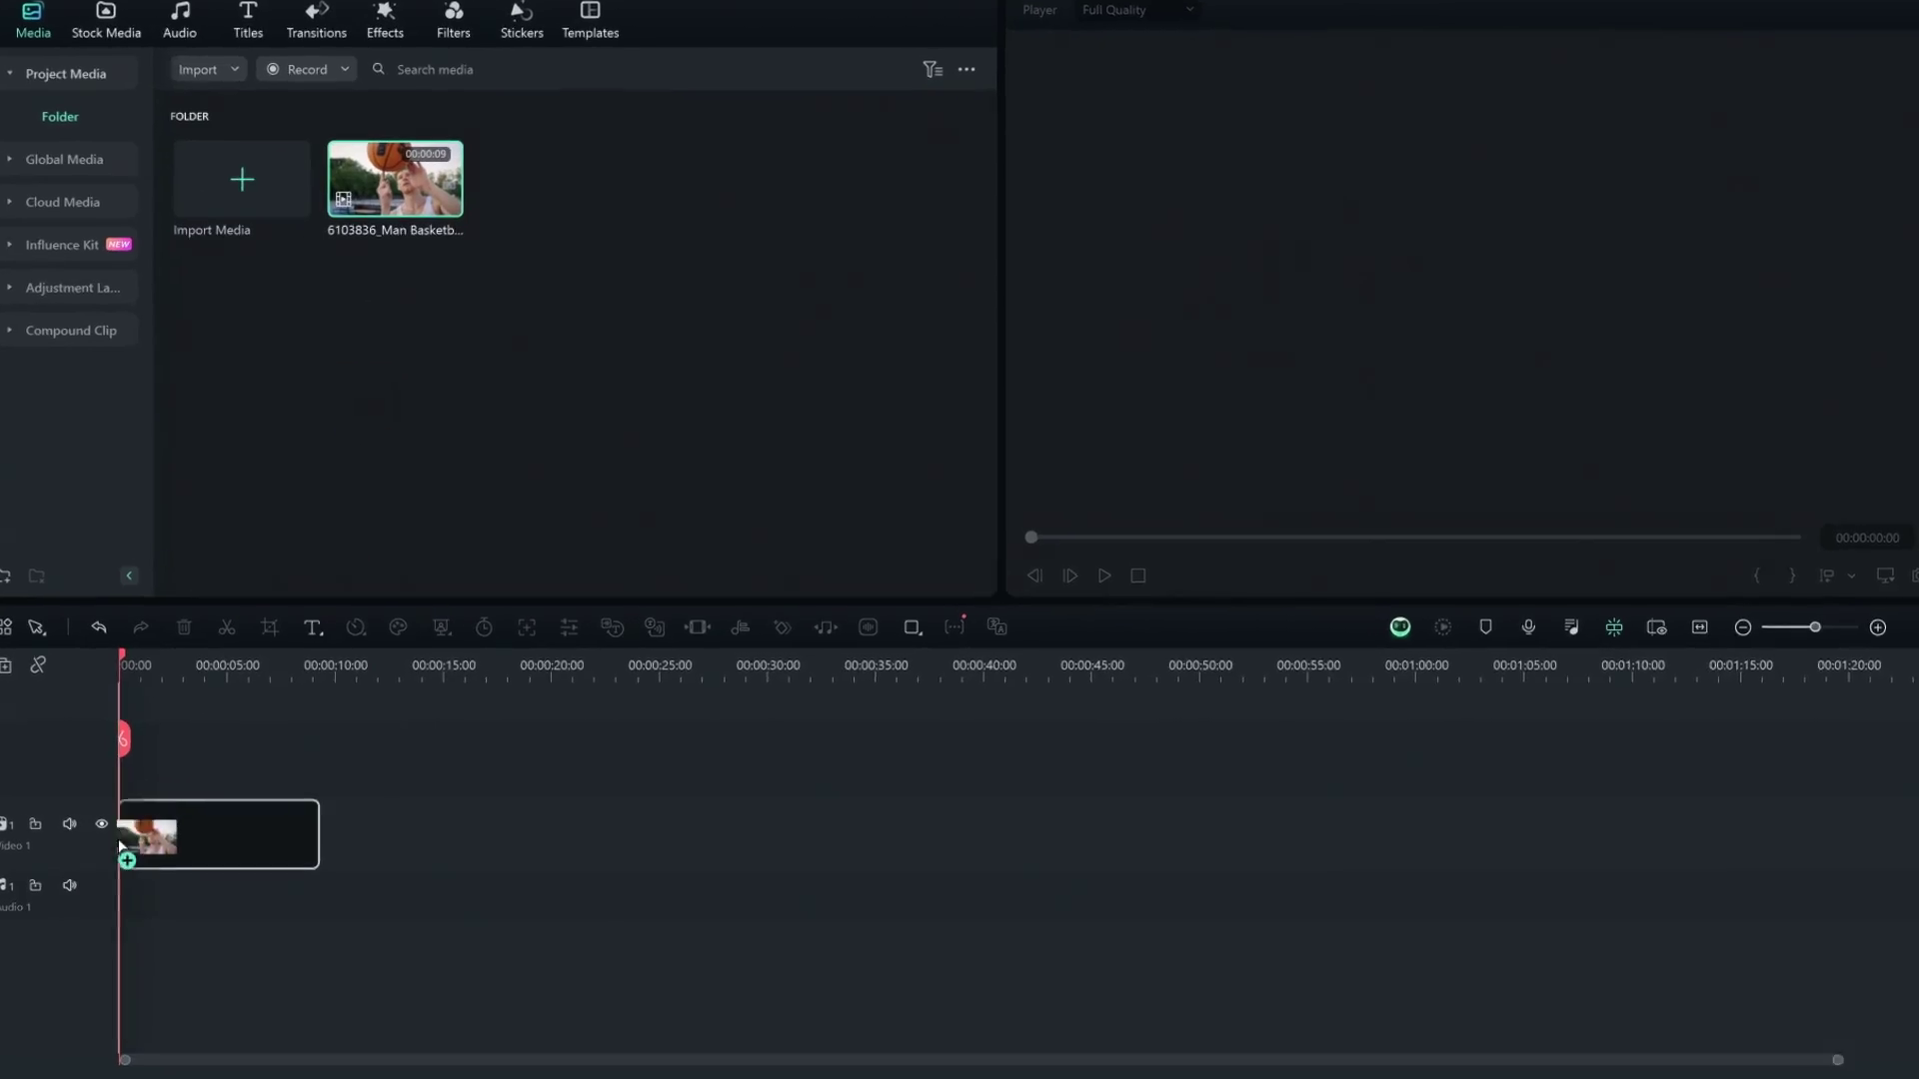
Place the basketball clip on the timeline, play it, and enable Smart Cutout on the top copy
drag(120, 844, 122, 841)
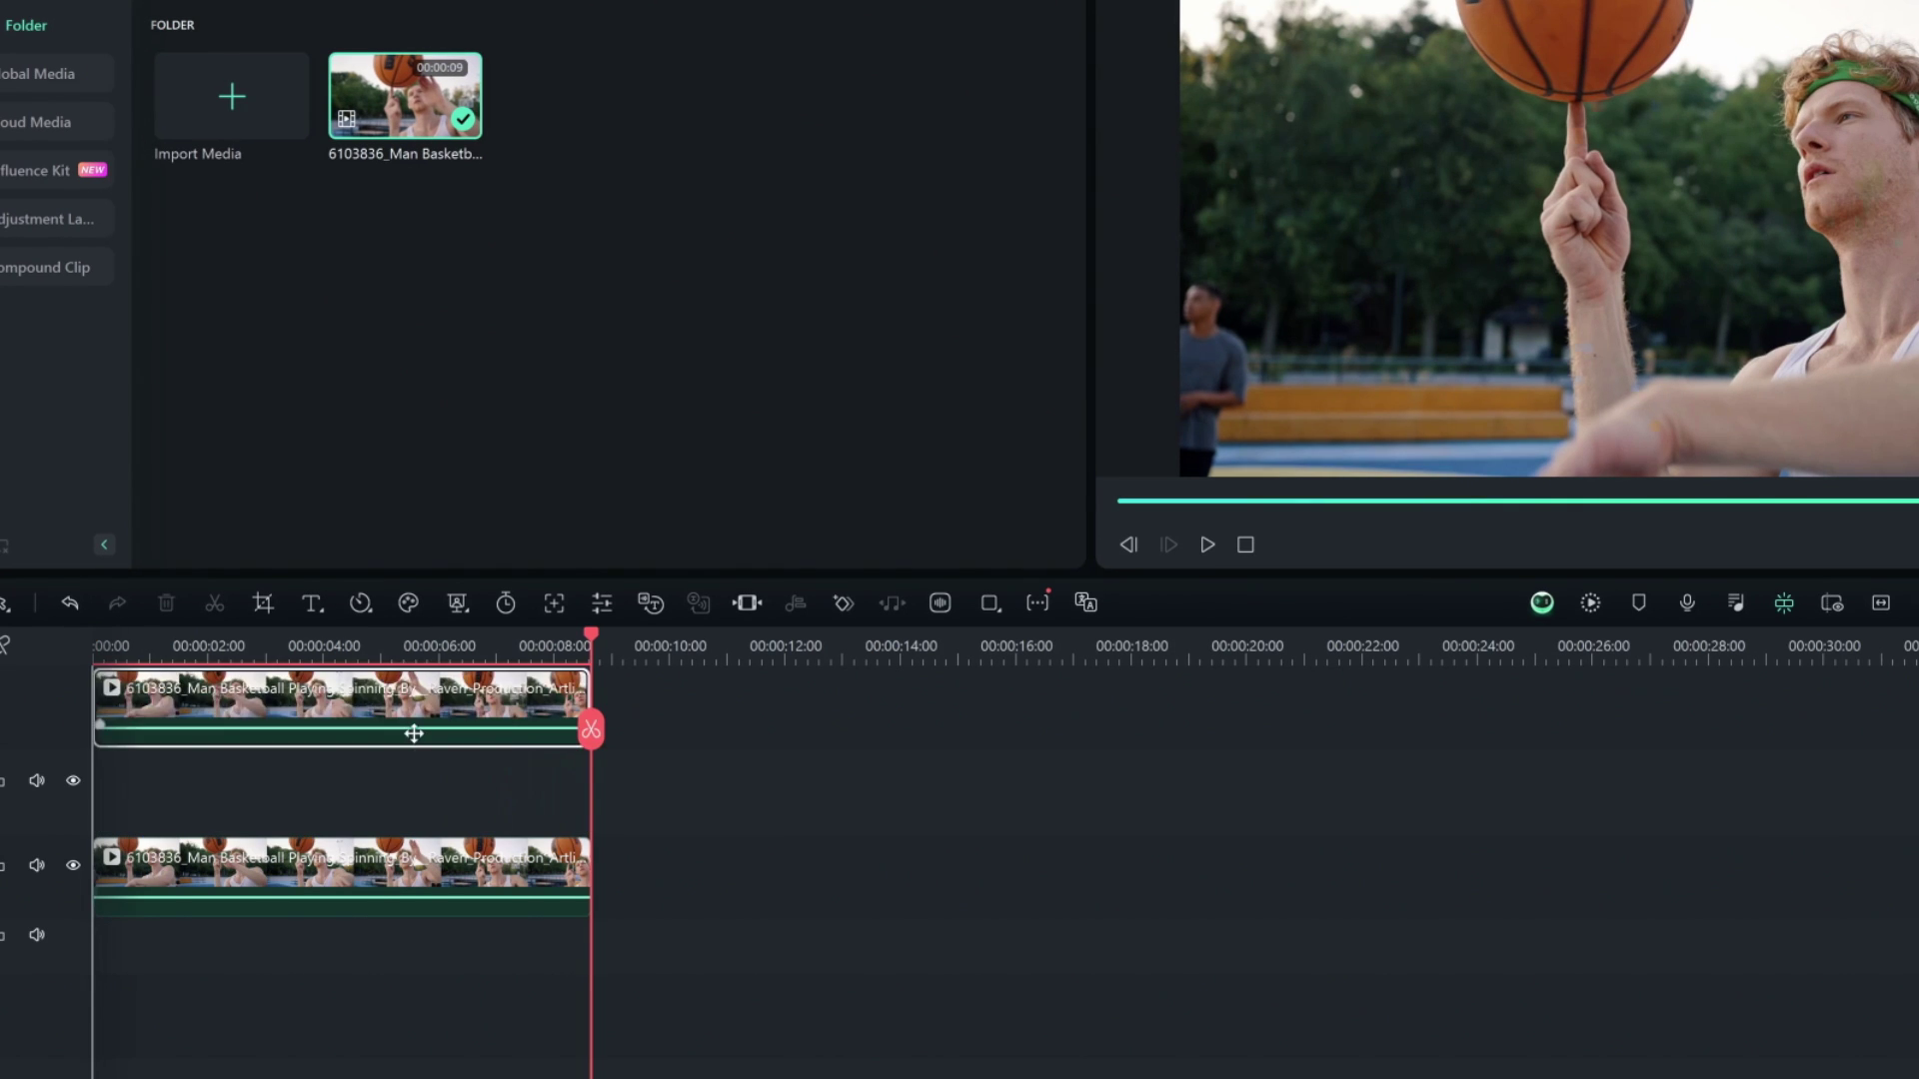
key(space)
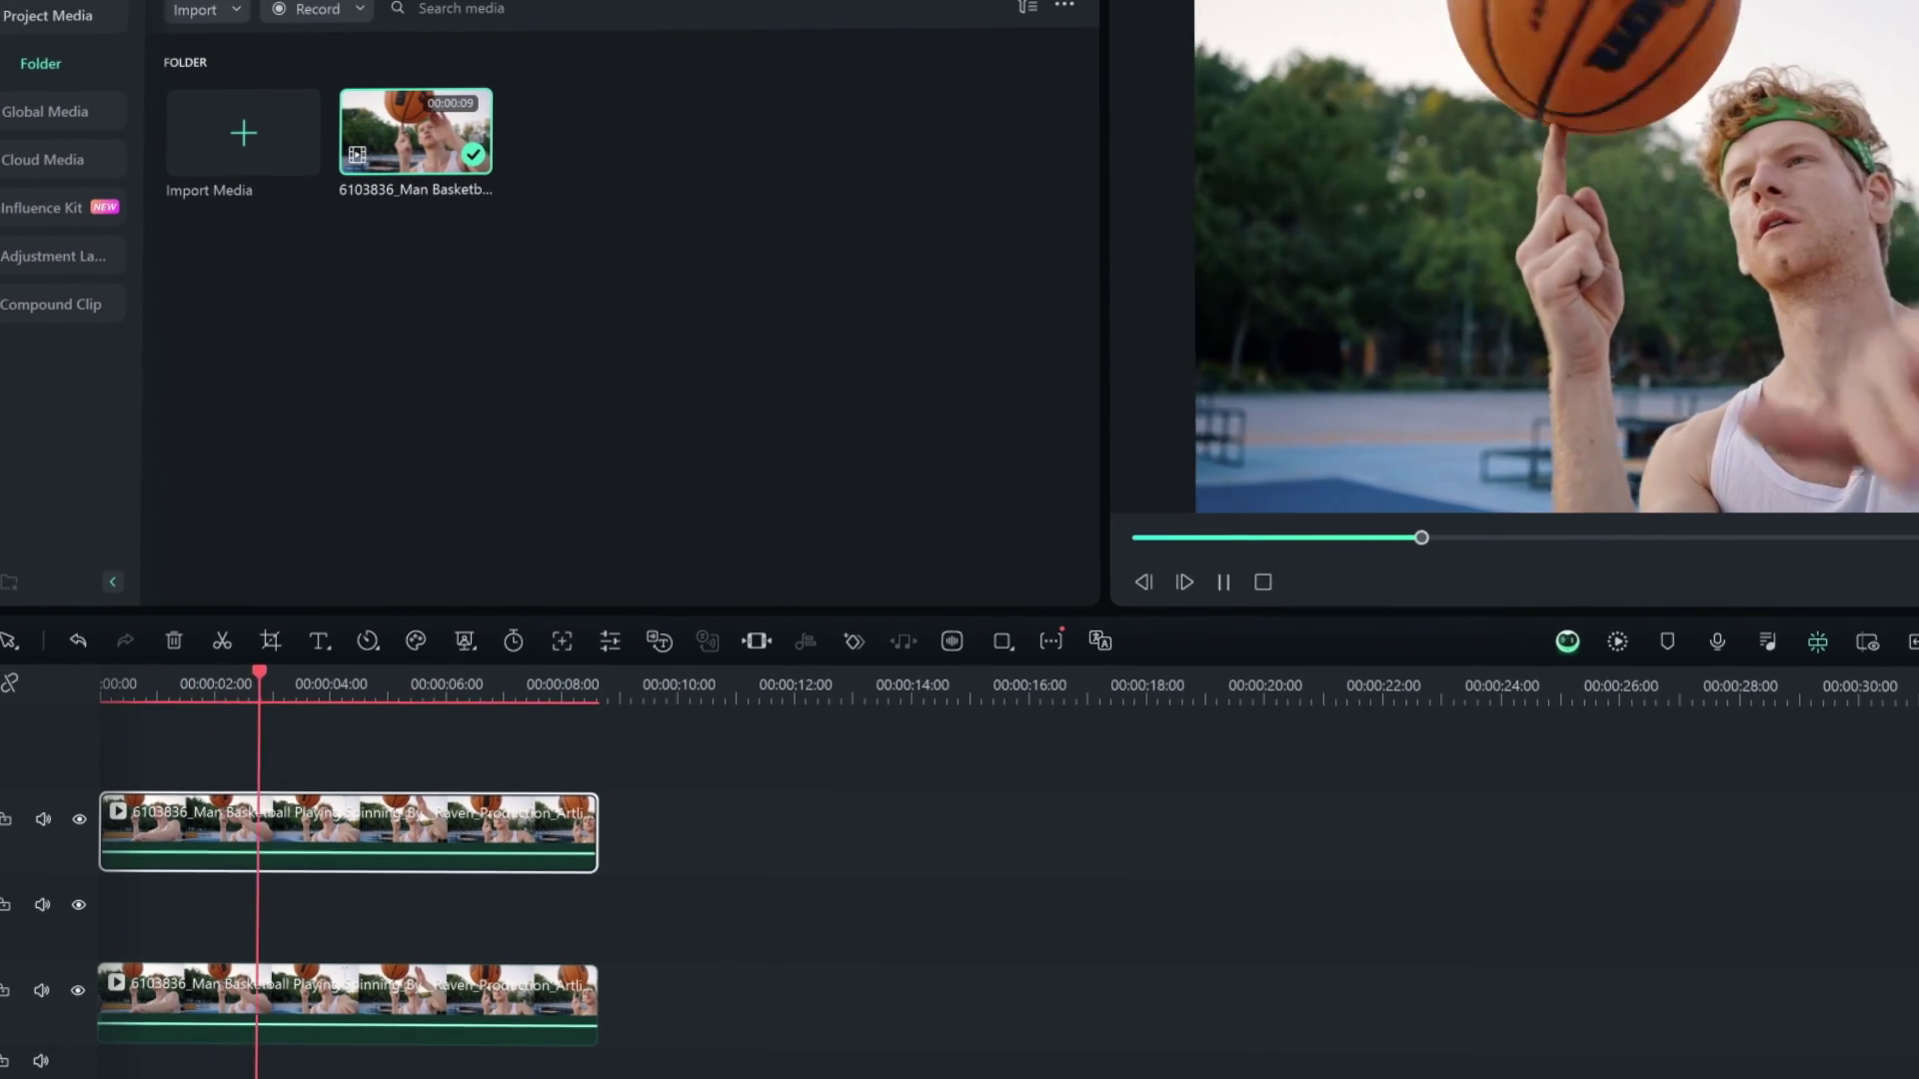
double_click(442, 832)
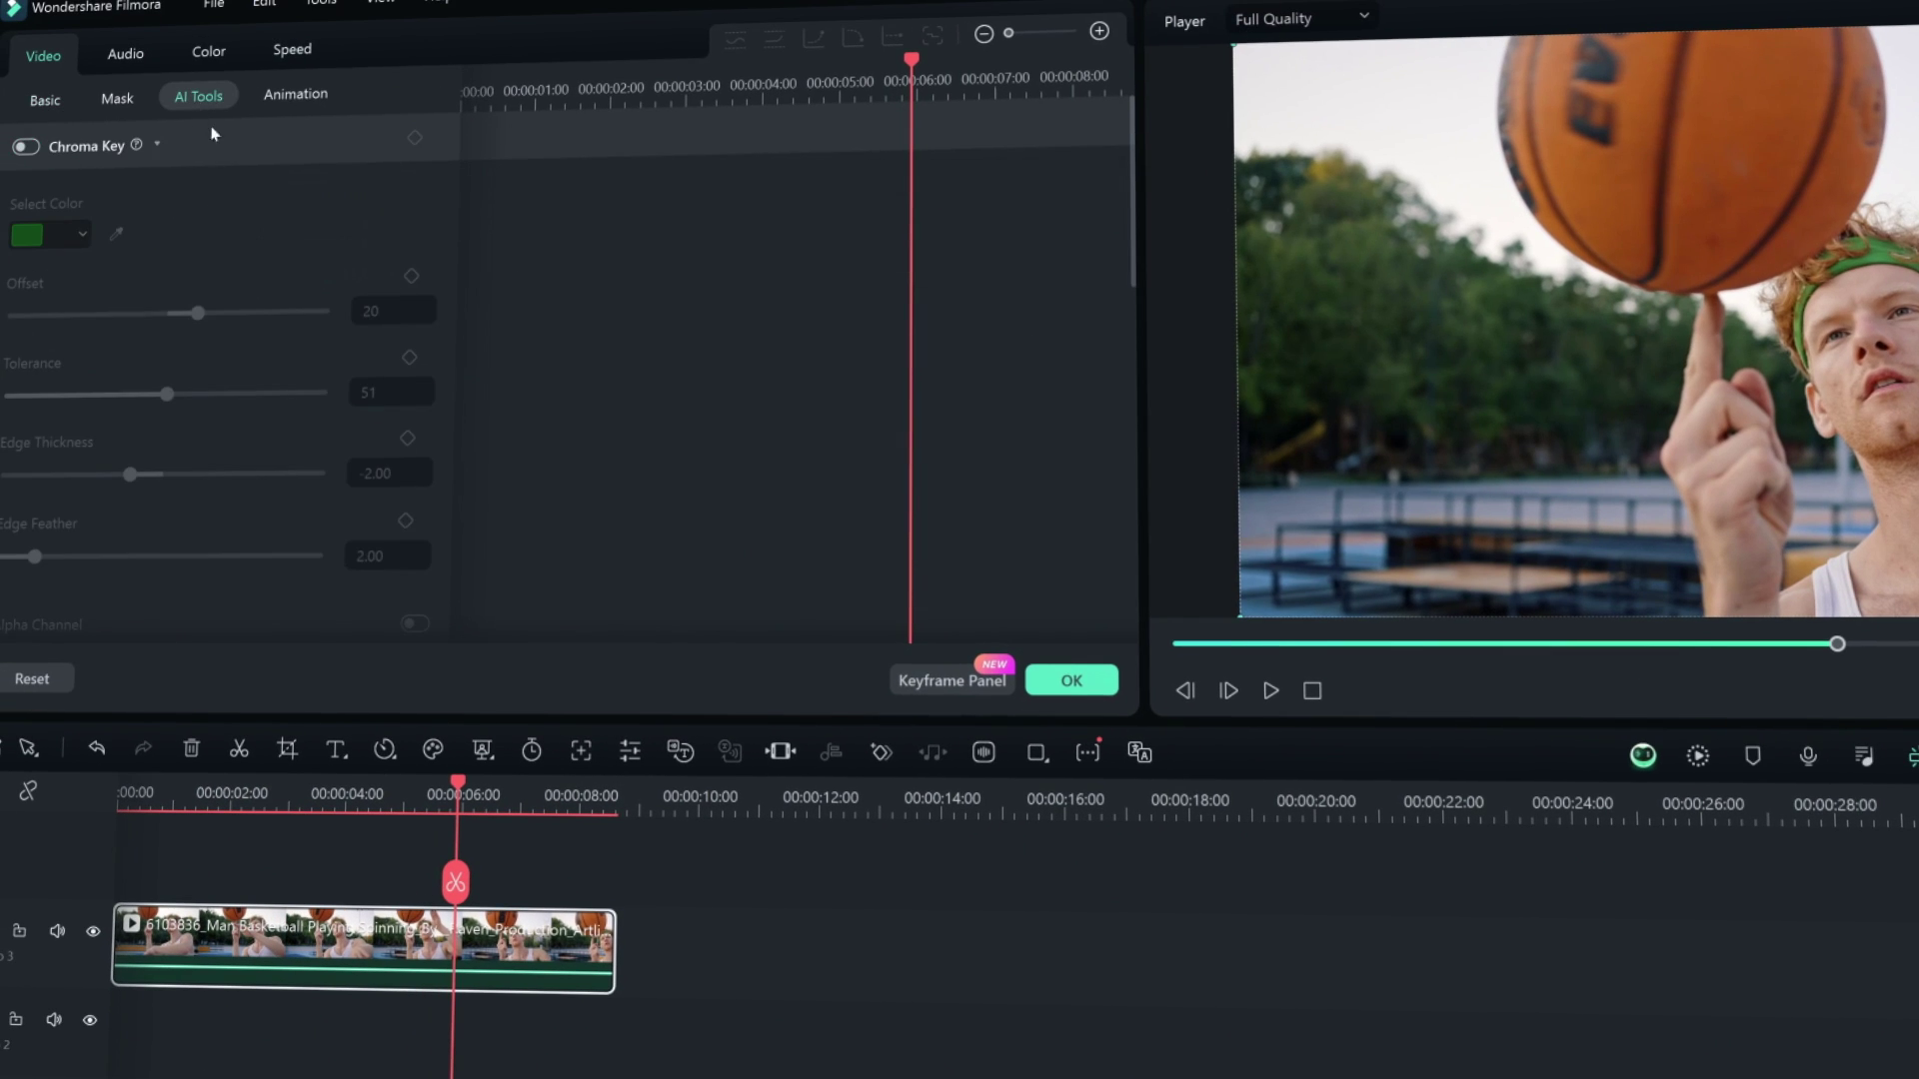
scroll(212, 300, down, 5)
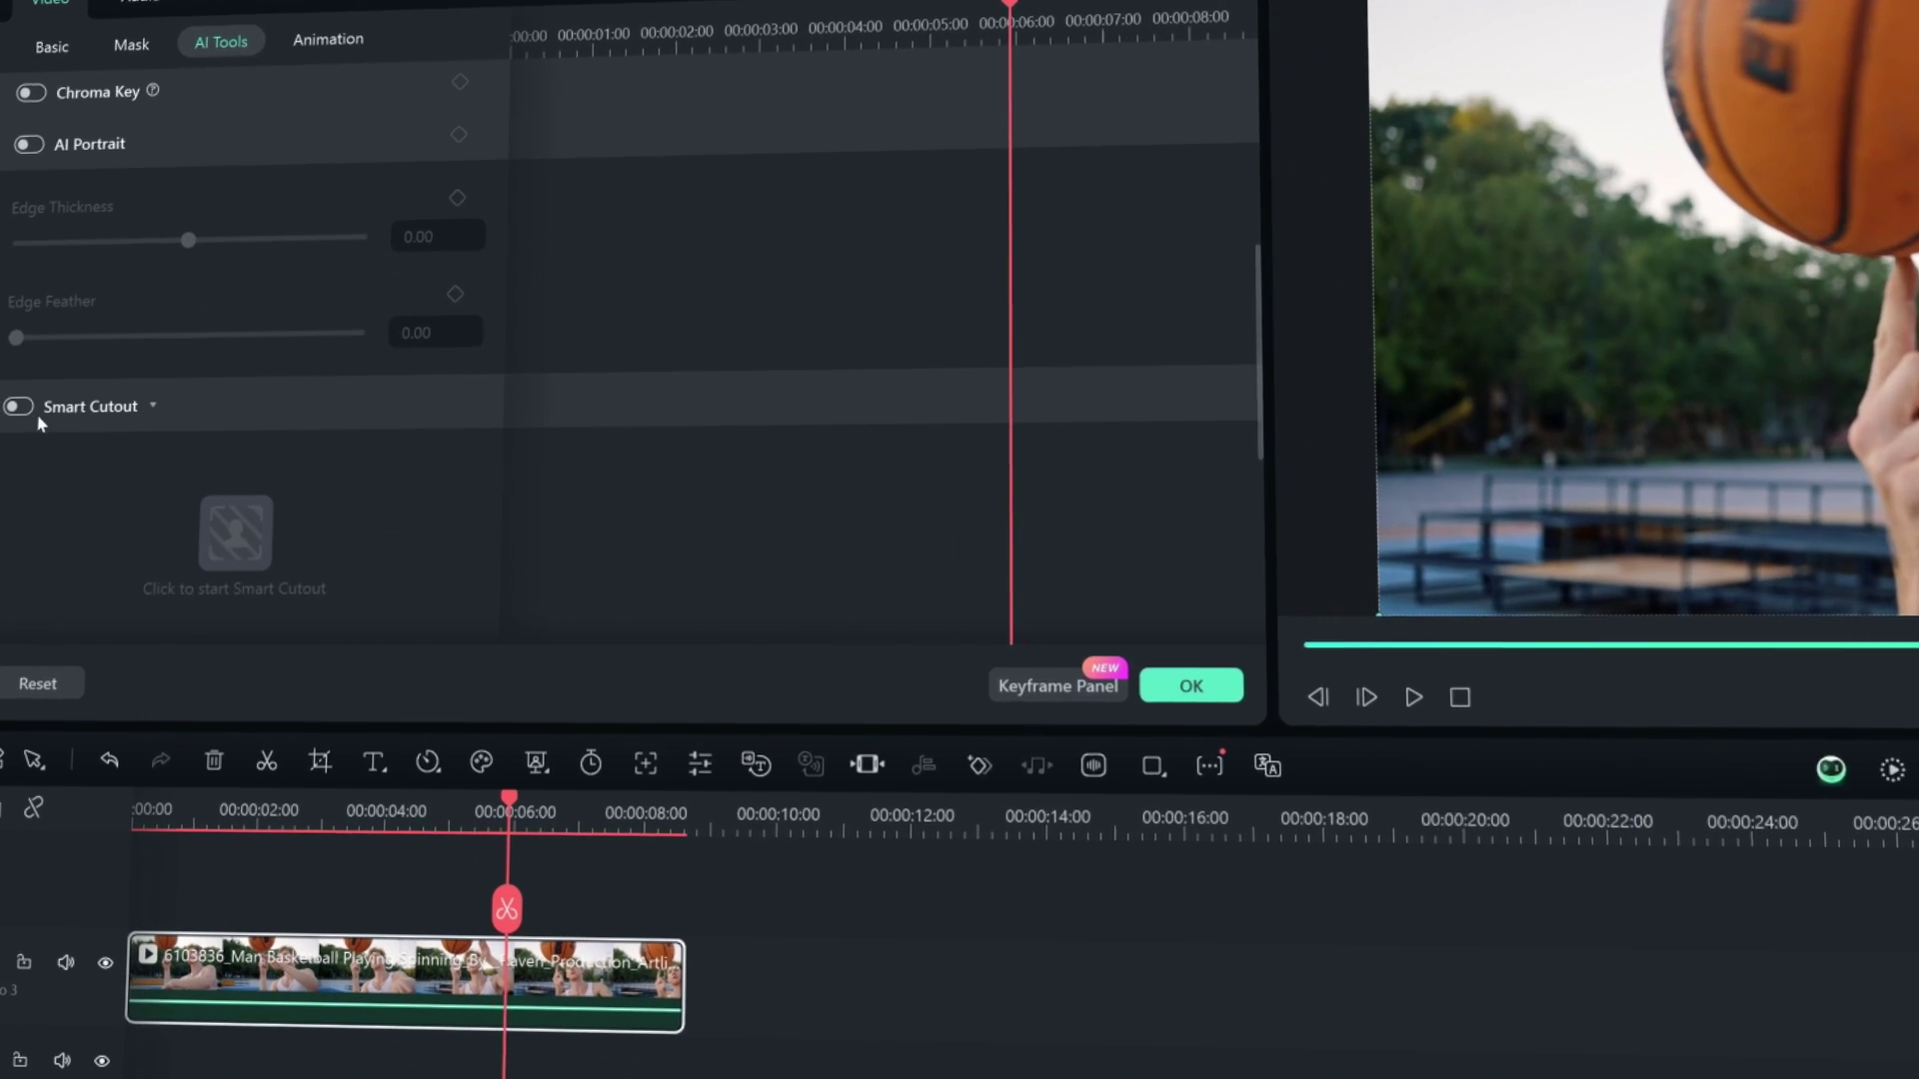
click(30, 450)
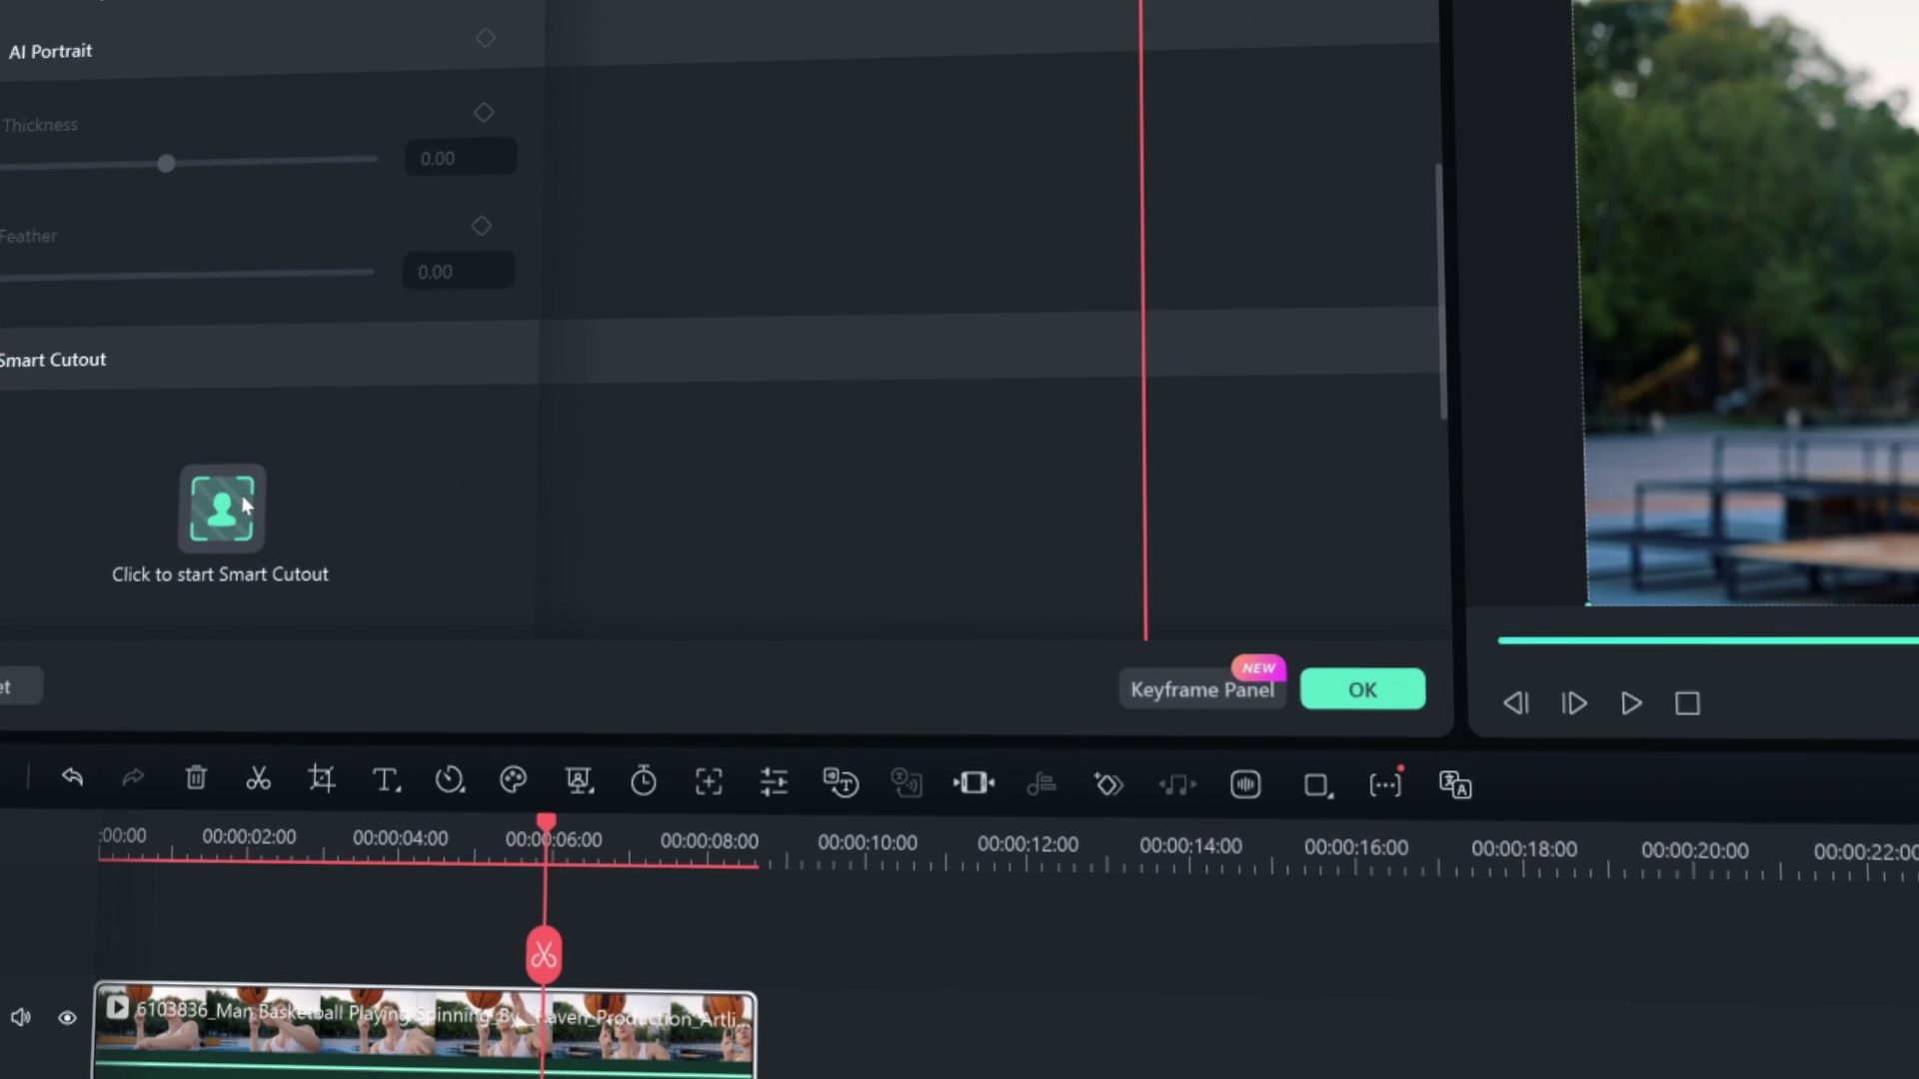
Brush a Smart Cutout over the basketball player, track it through the clip, and save it
click(243, 506)
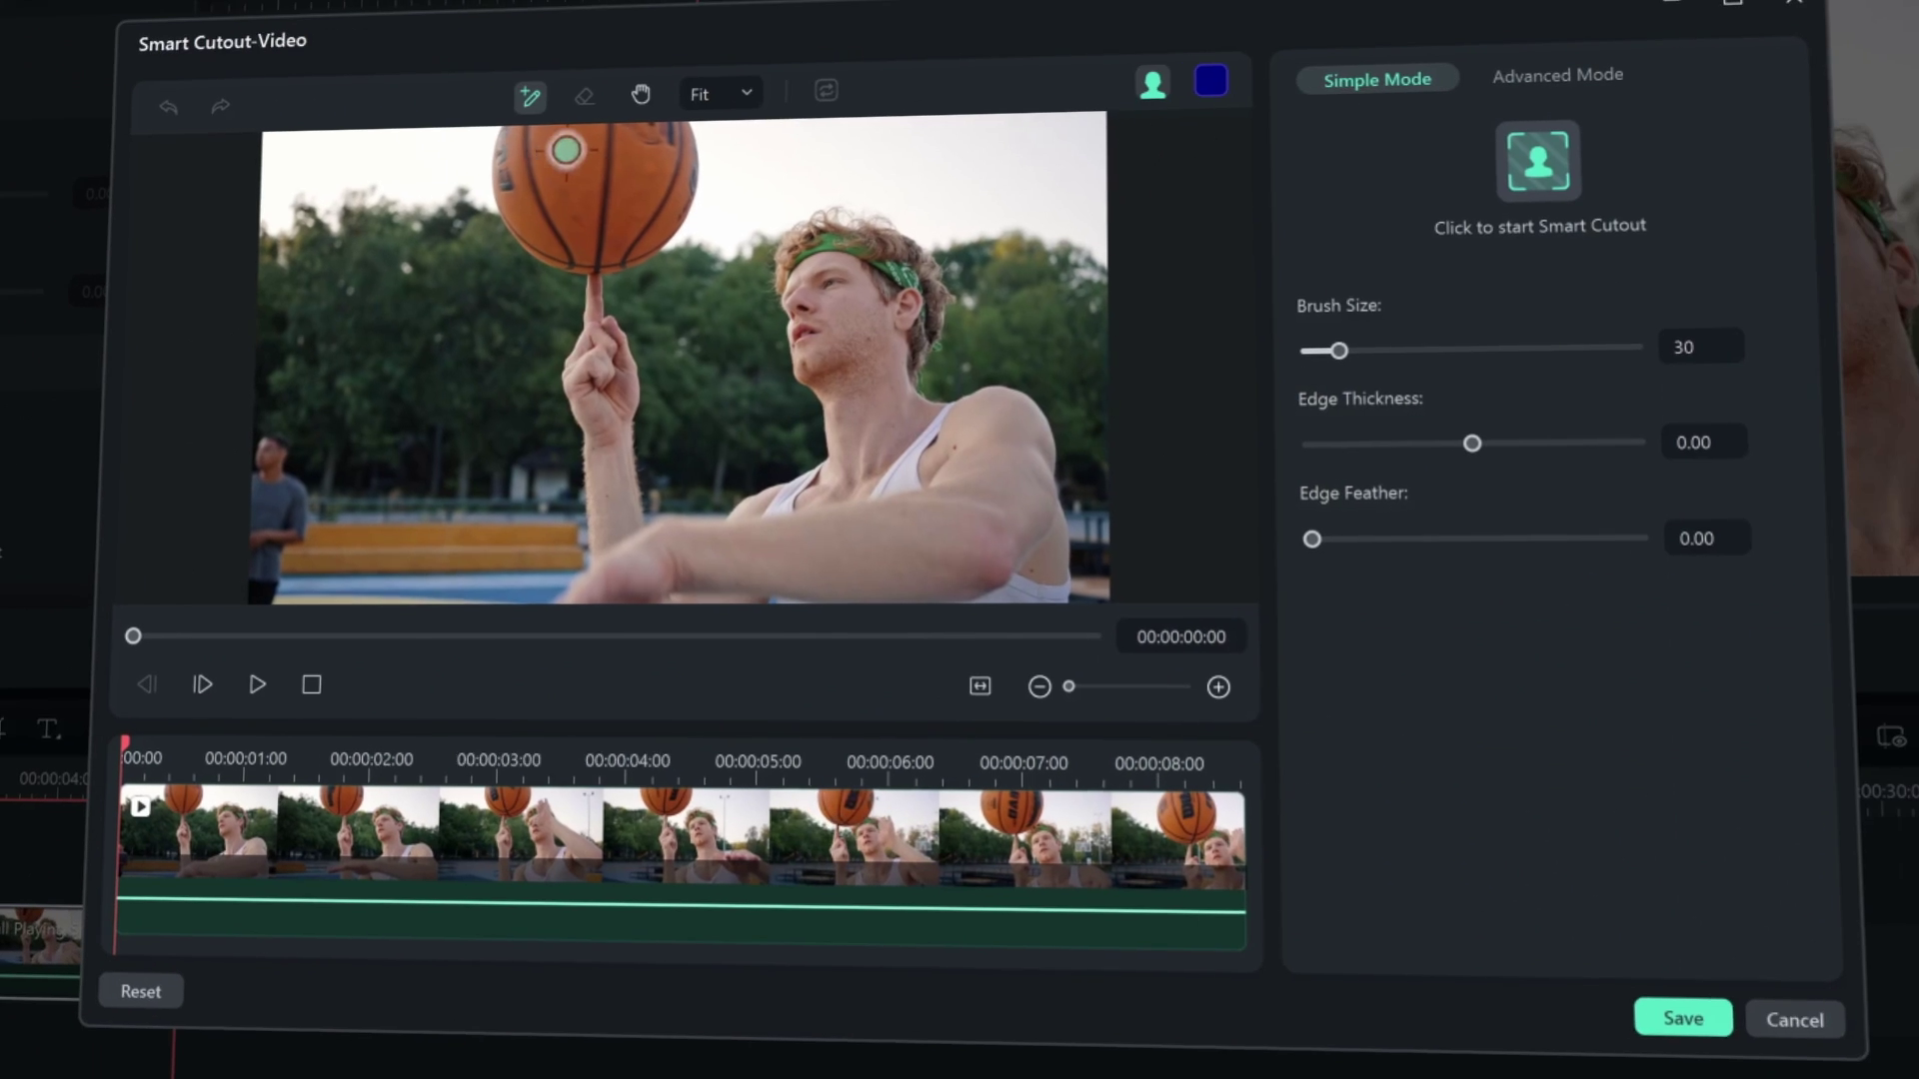
mouse_move(800, 262)
mouse_down()
mouse_move(882, 523)
mouse_move(868, 575)
mouse_move(629, 545)
mouse_up()
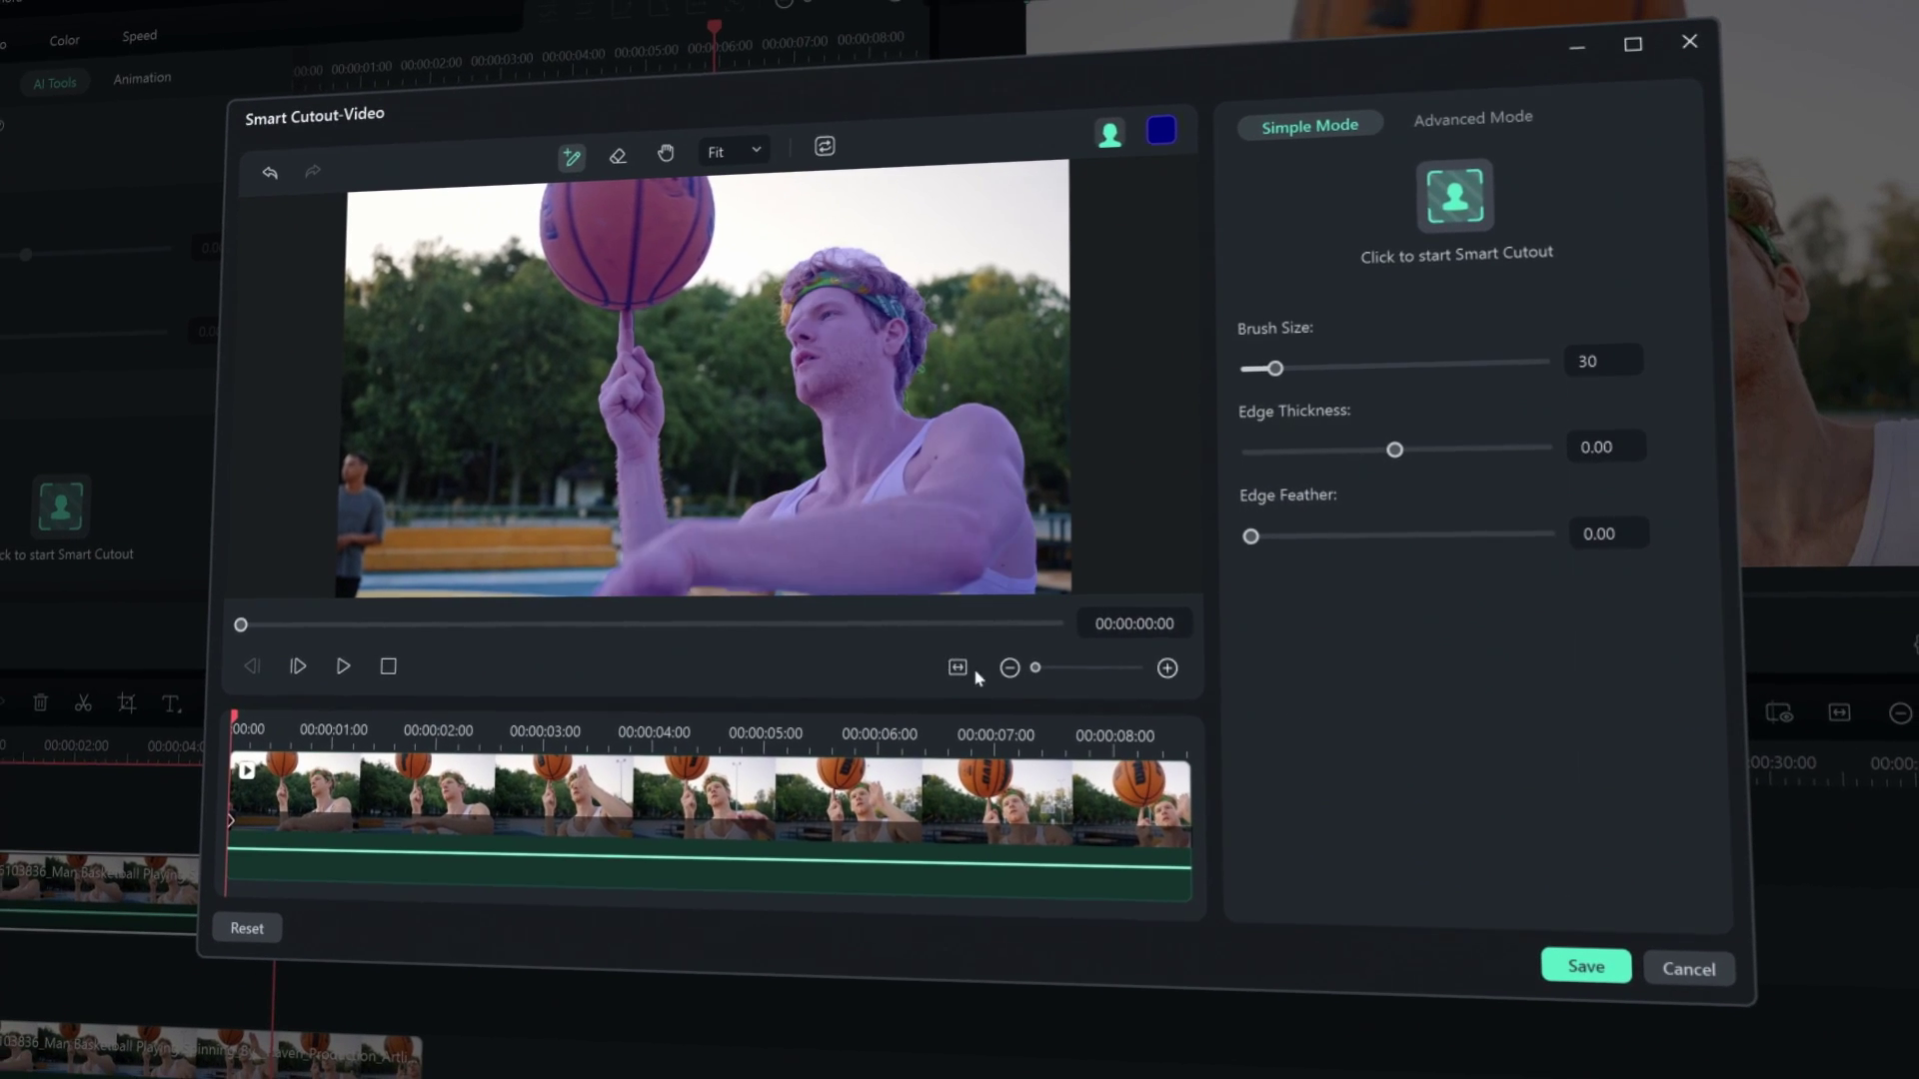
click(1460, 205)
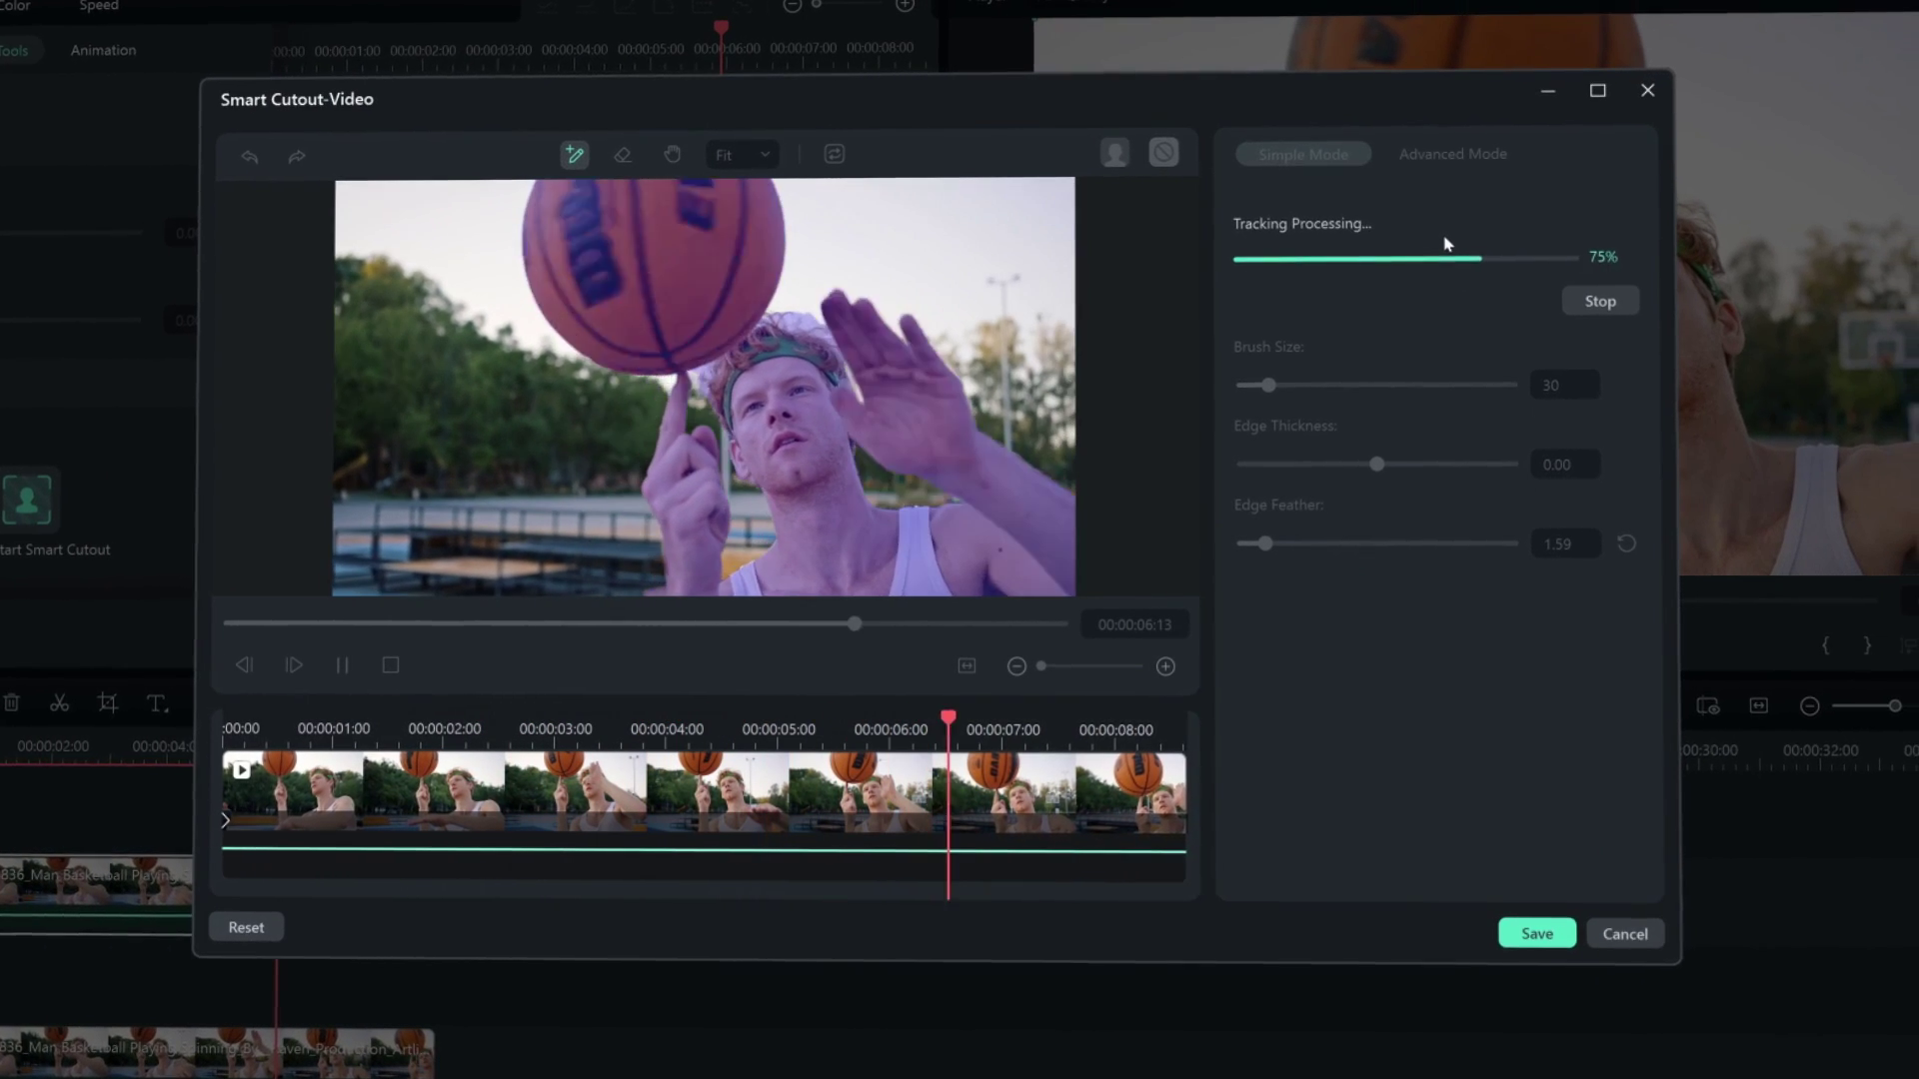
click(1532, 929)
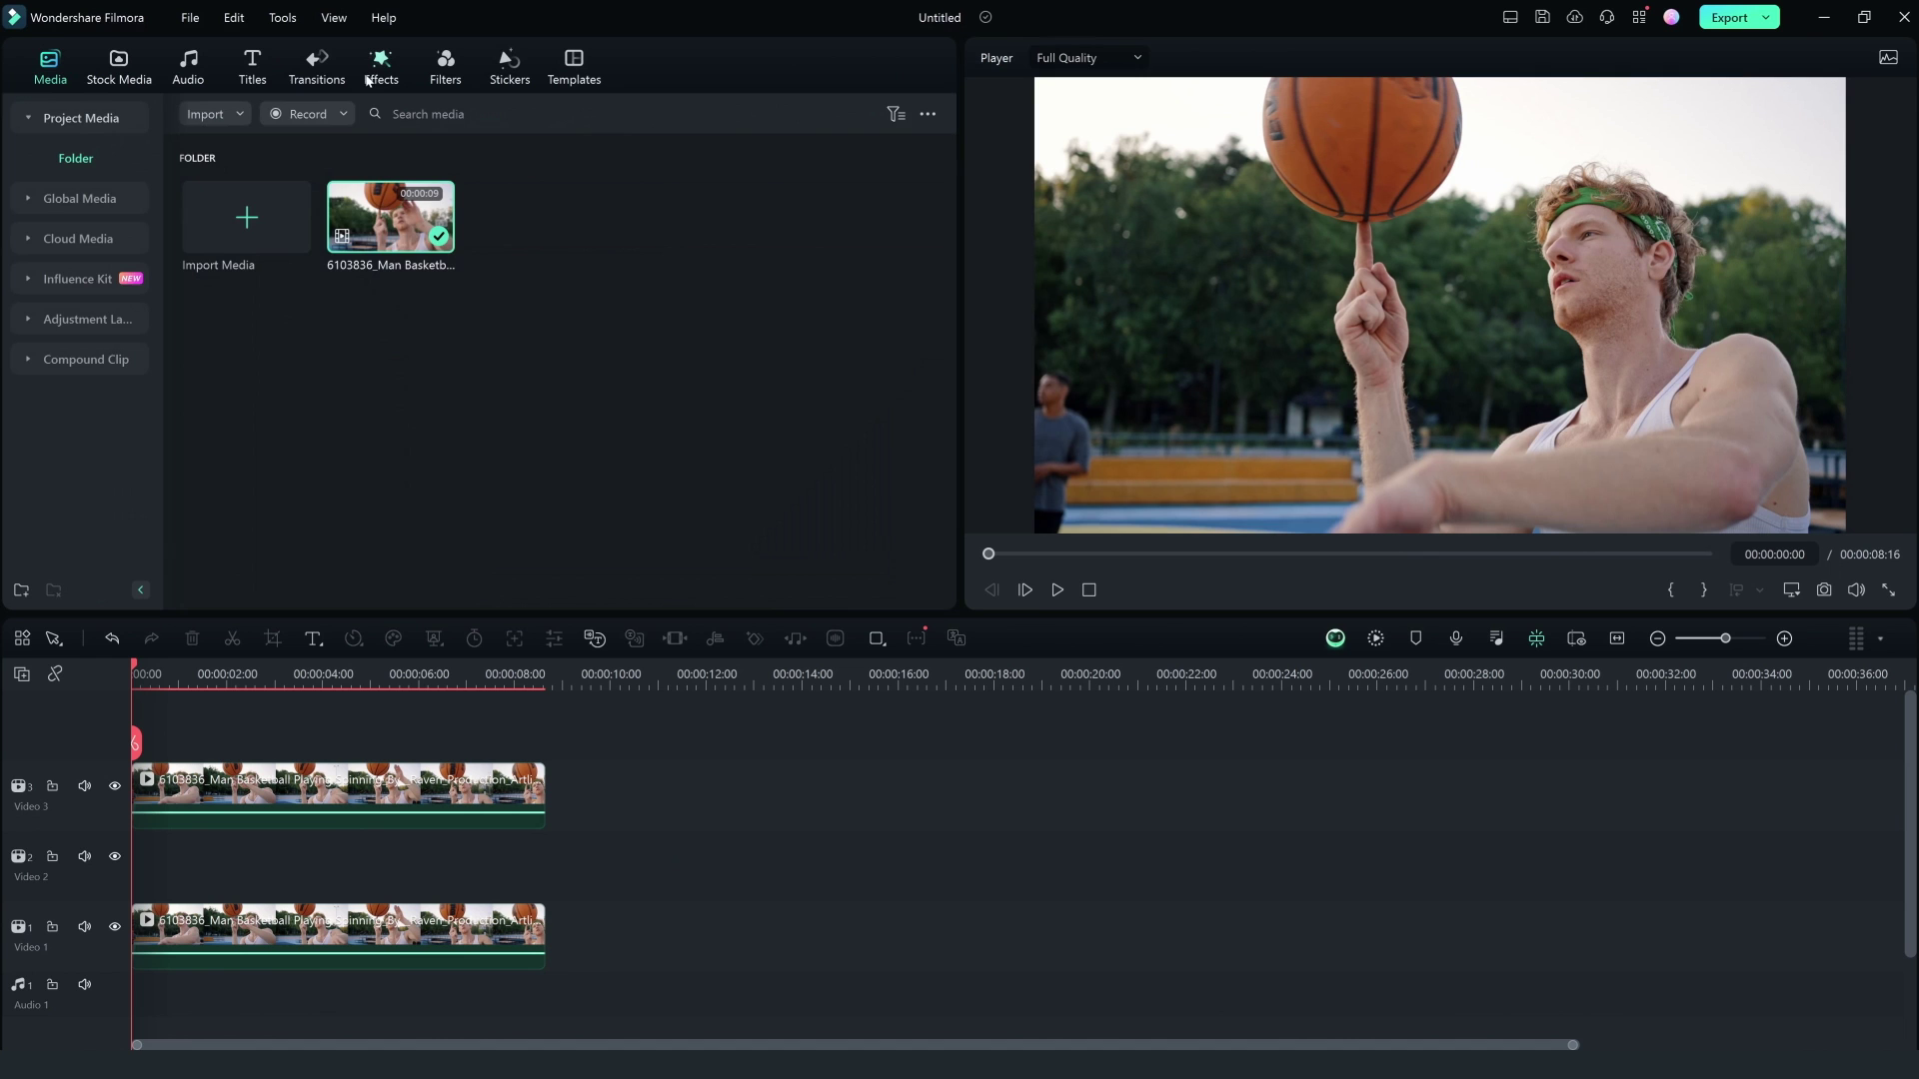
Search the effects for 'crop' and add the Cinema 21:9 letterbox to the Video 2 track
click(380, 70)
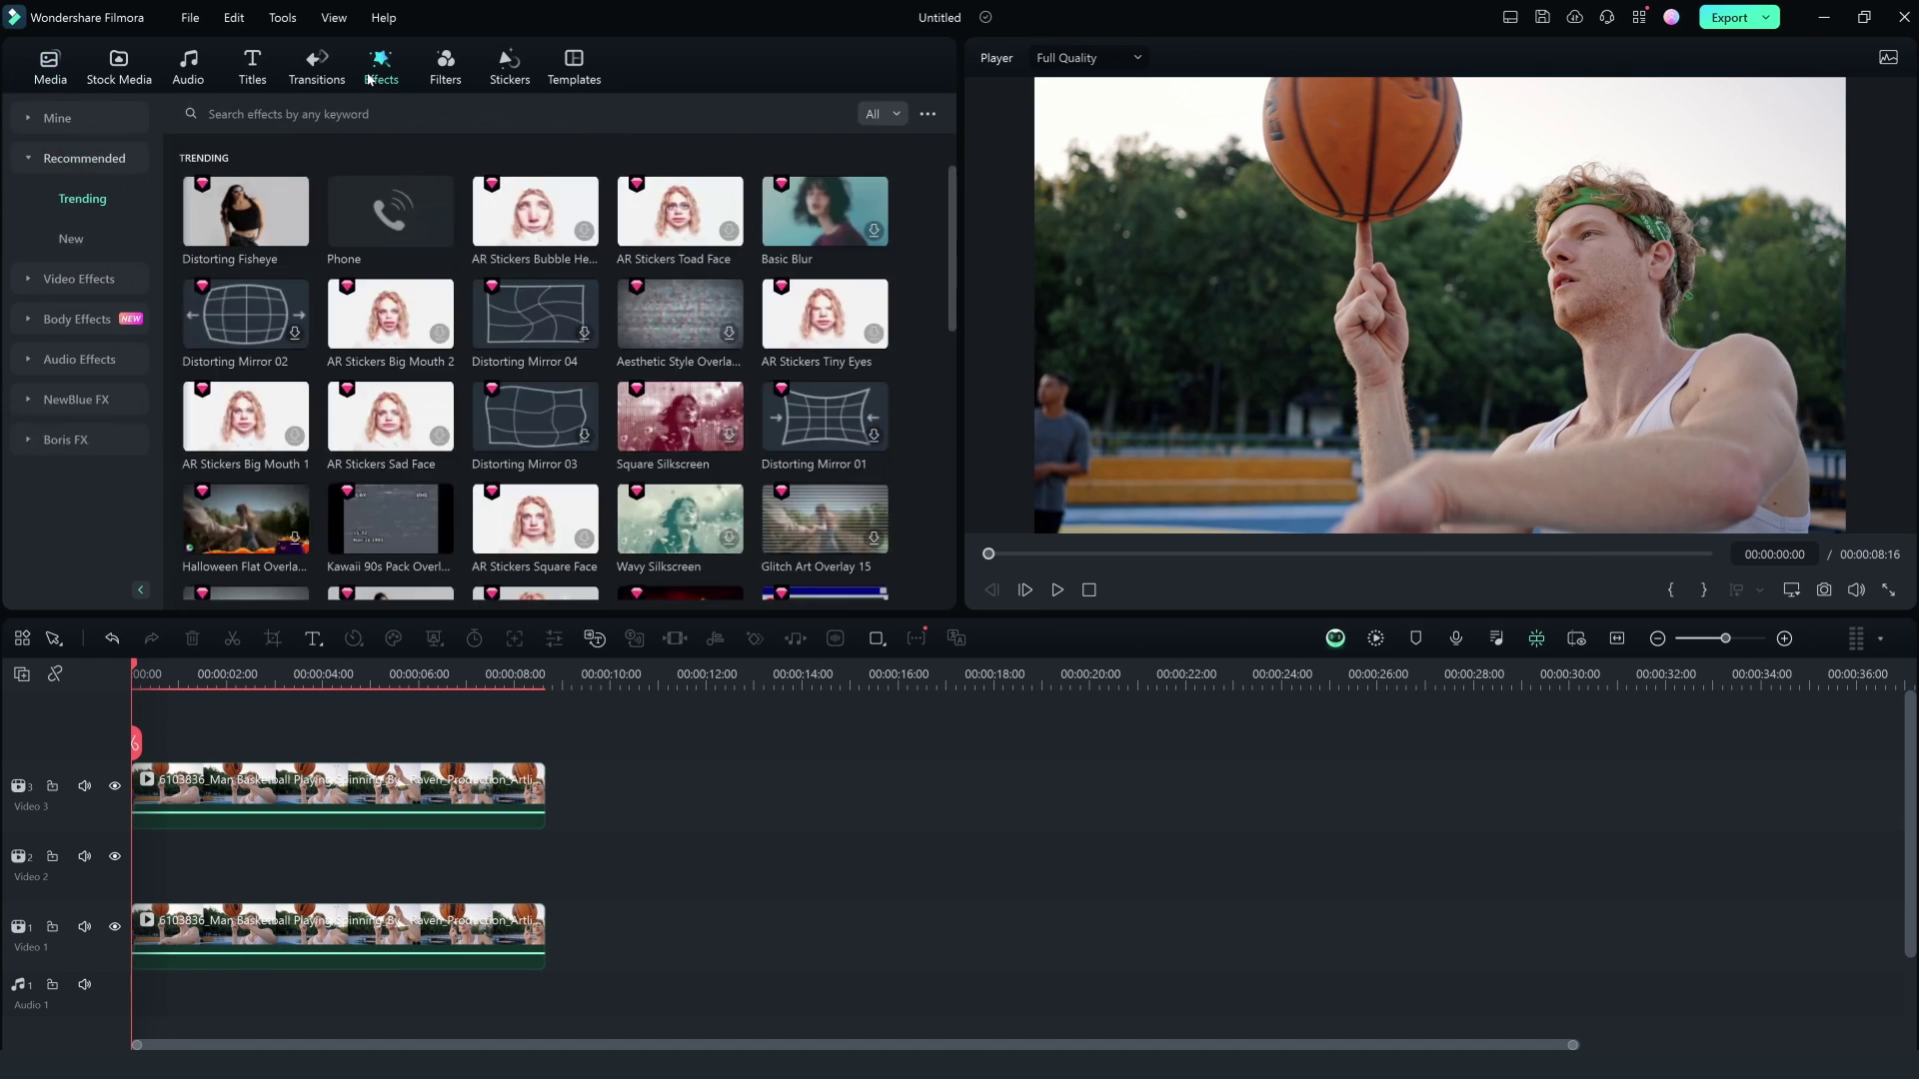
text(crop)
key(Return)
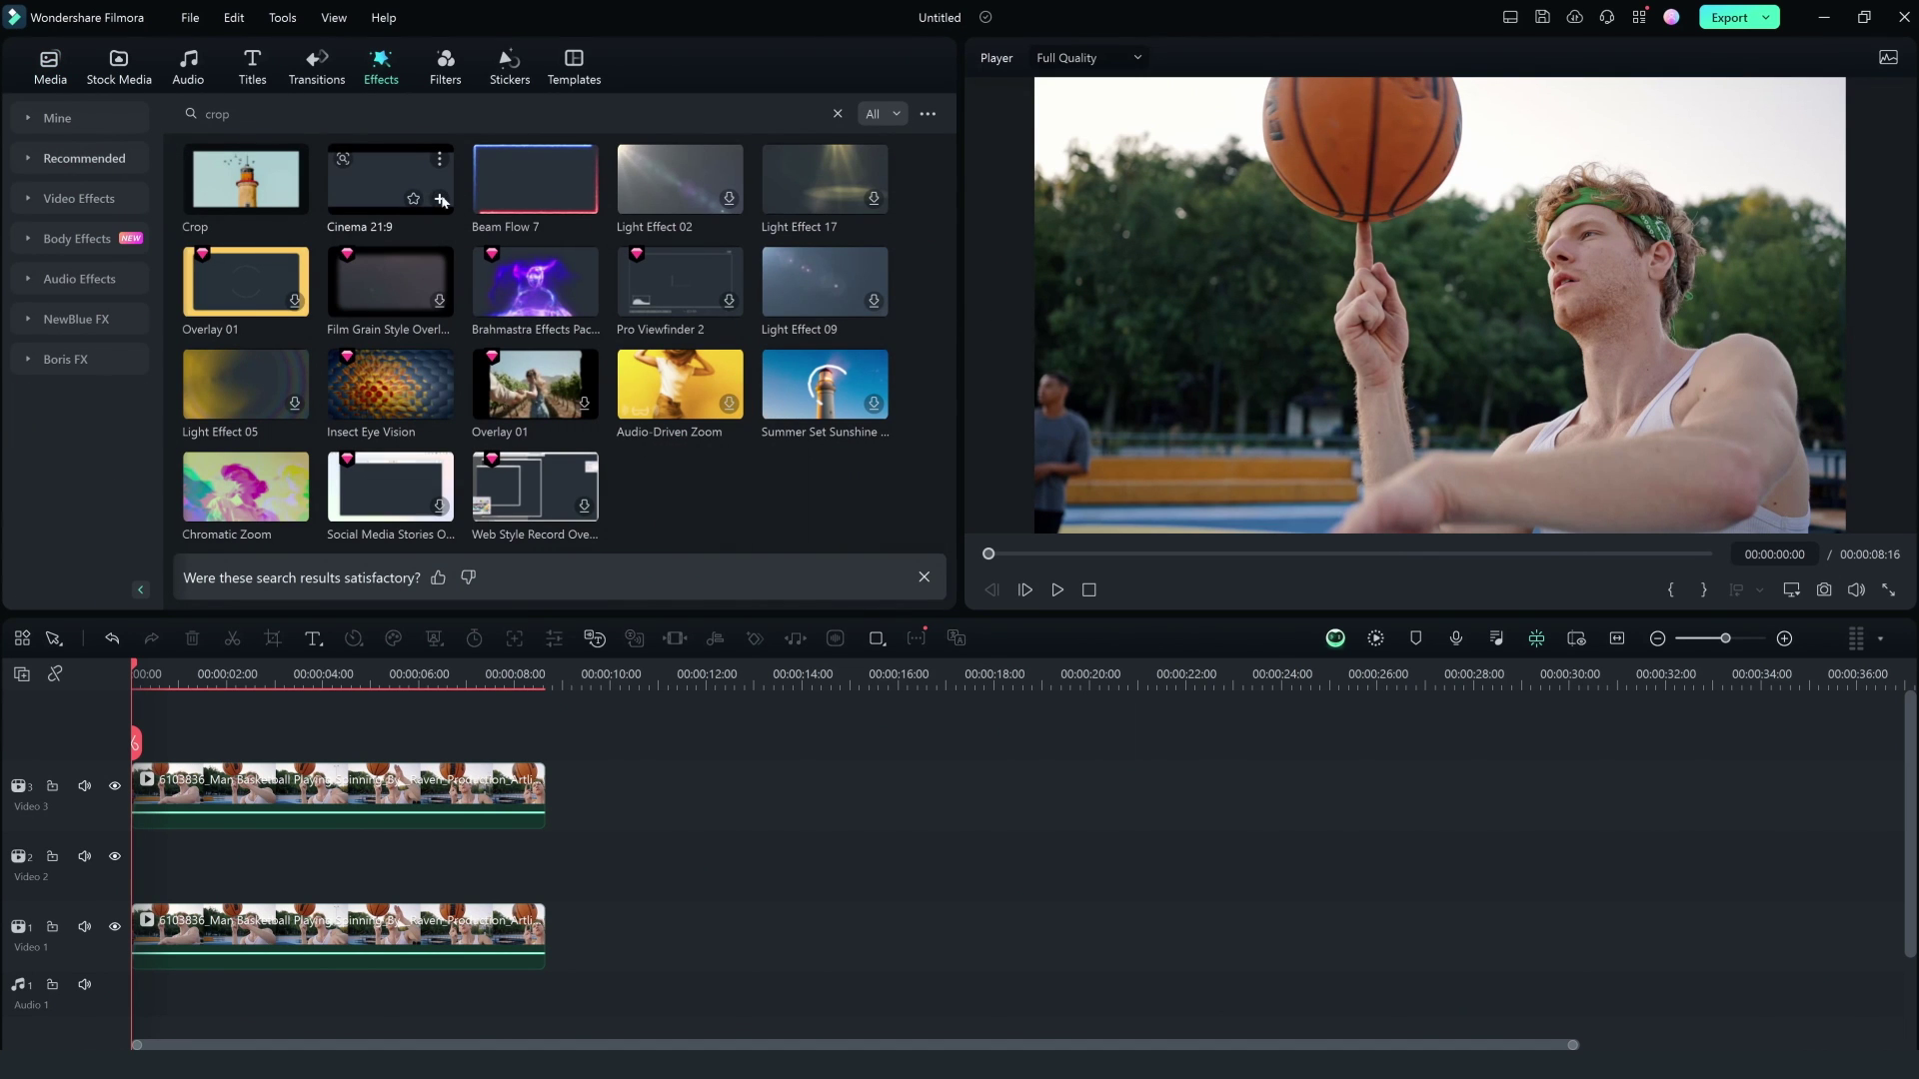
click(440, 200)
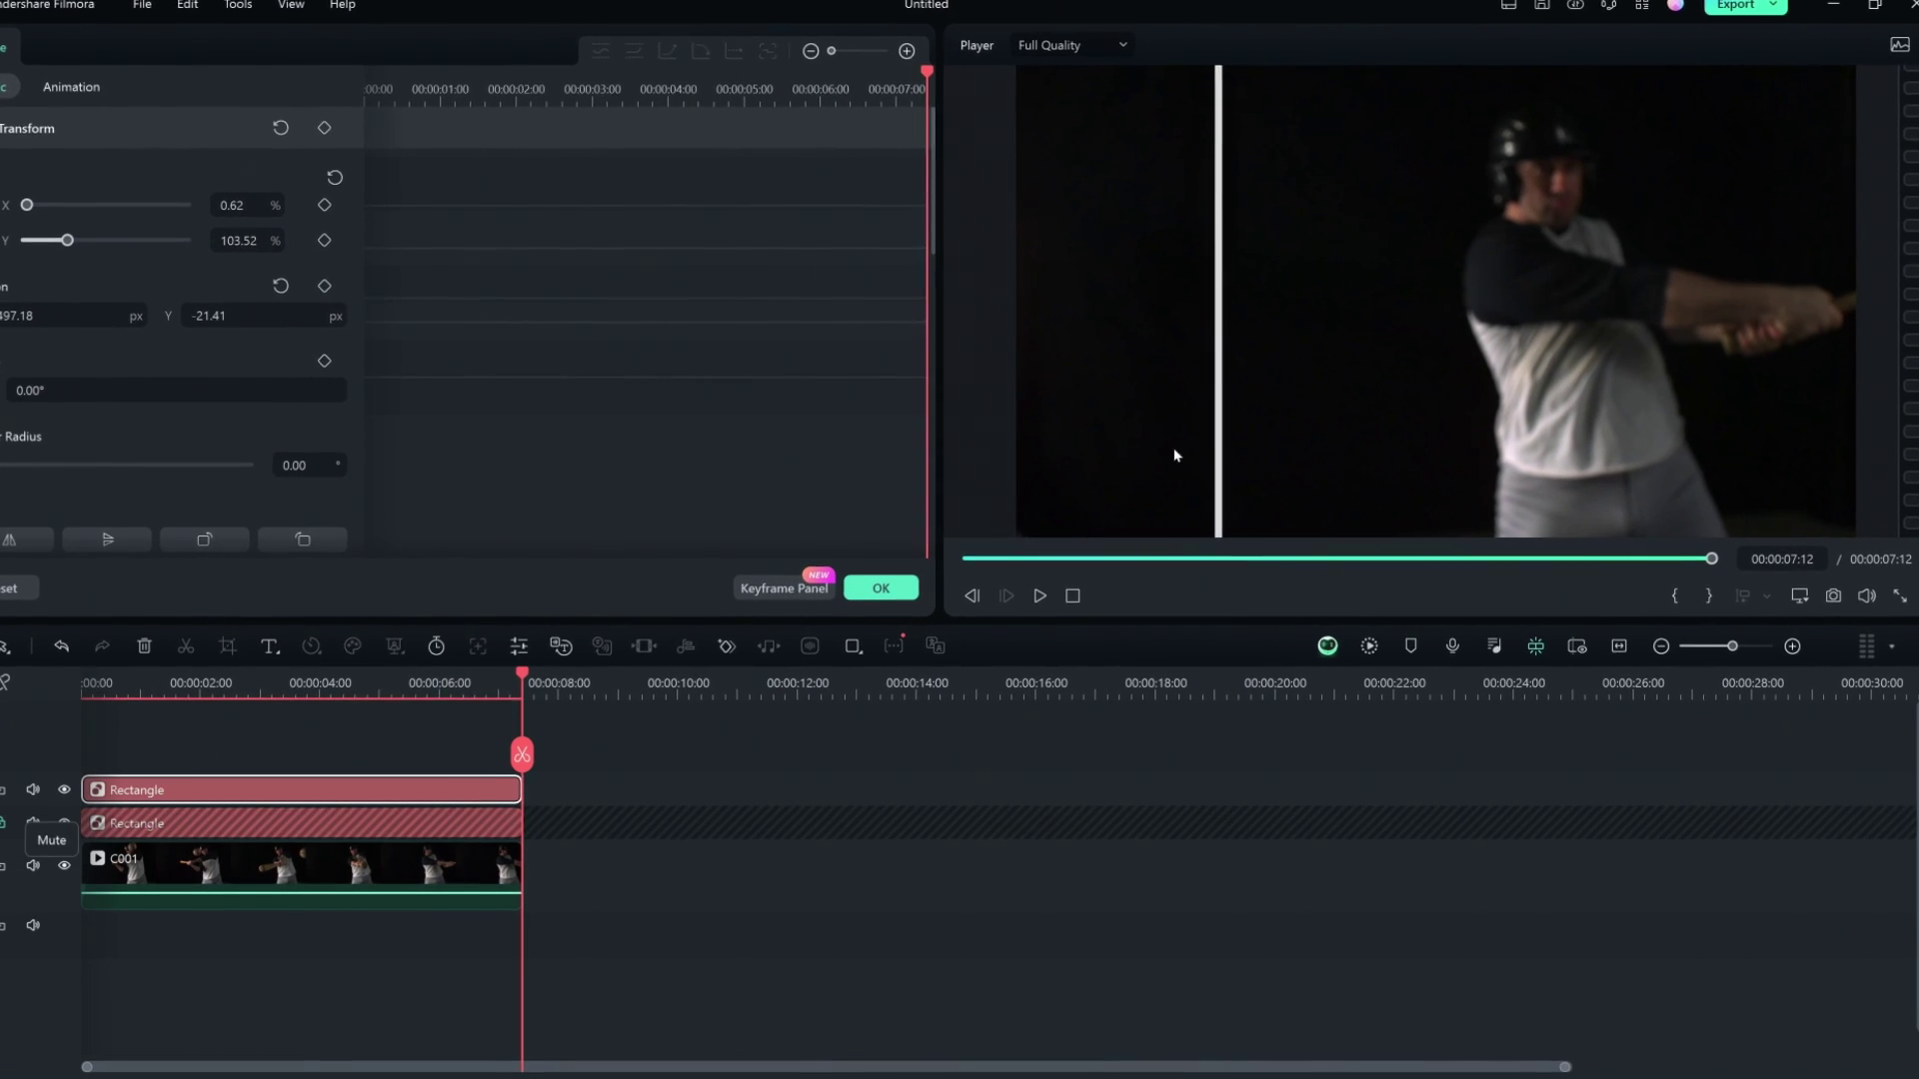
Move the second and third white Rectangle bars right to space three vertical bars across the frame
click(1175, 455)
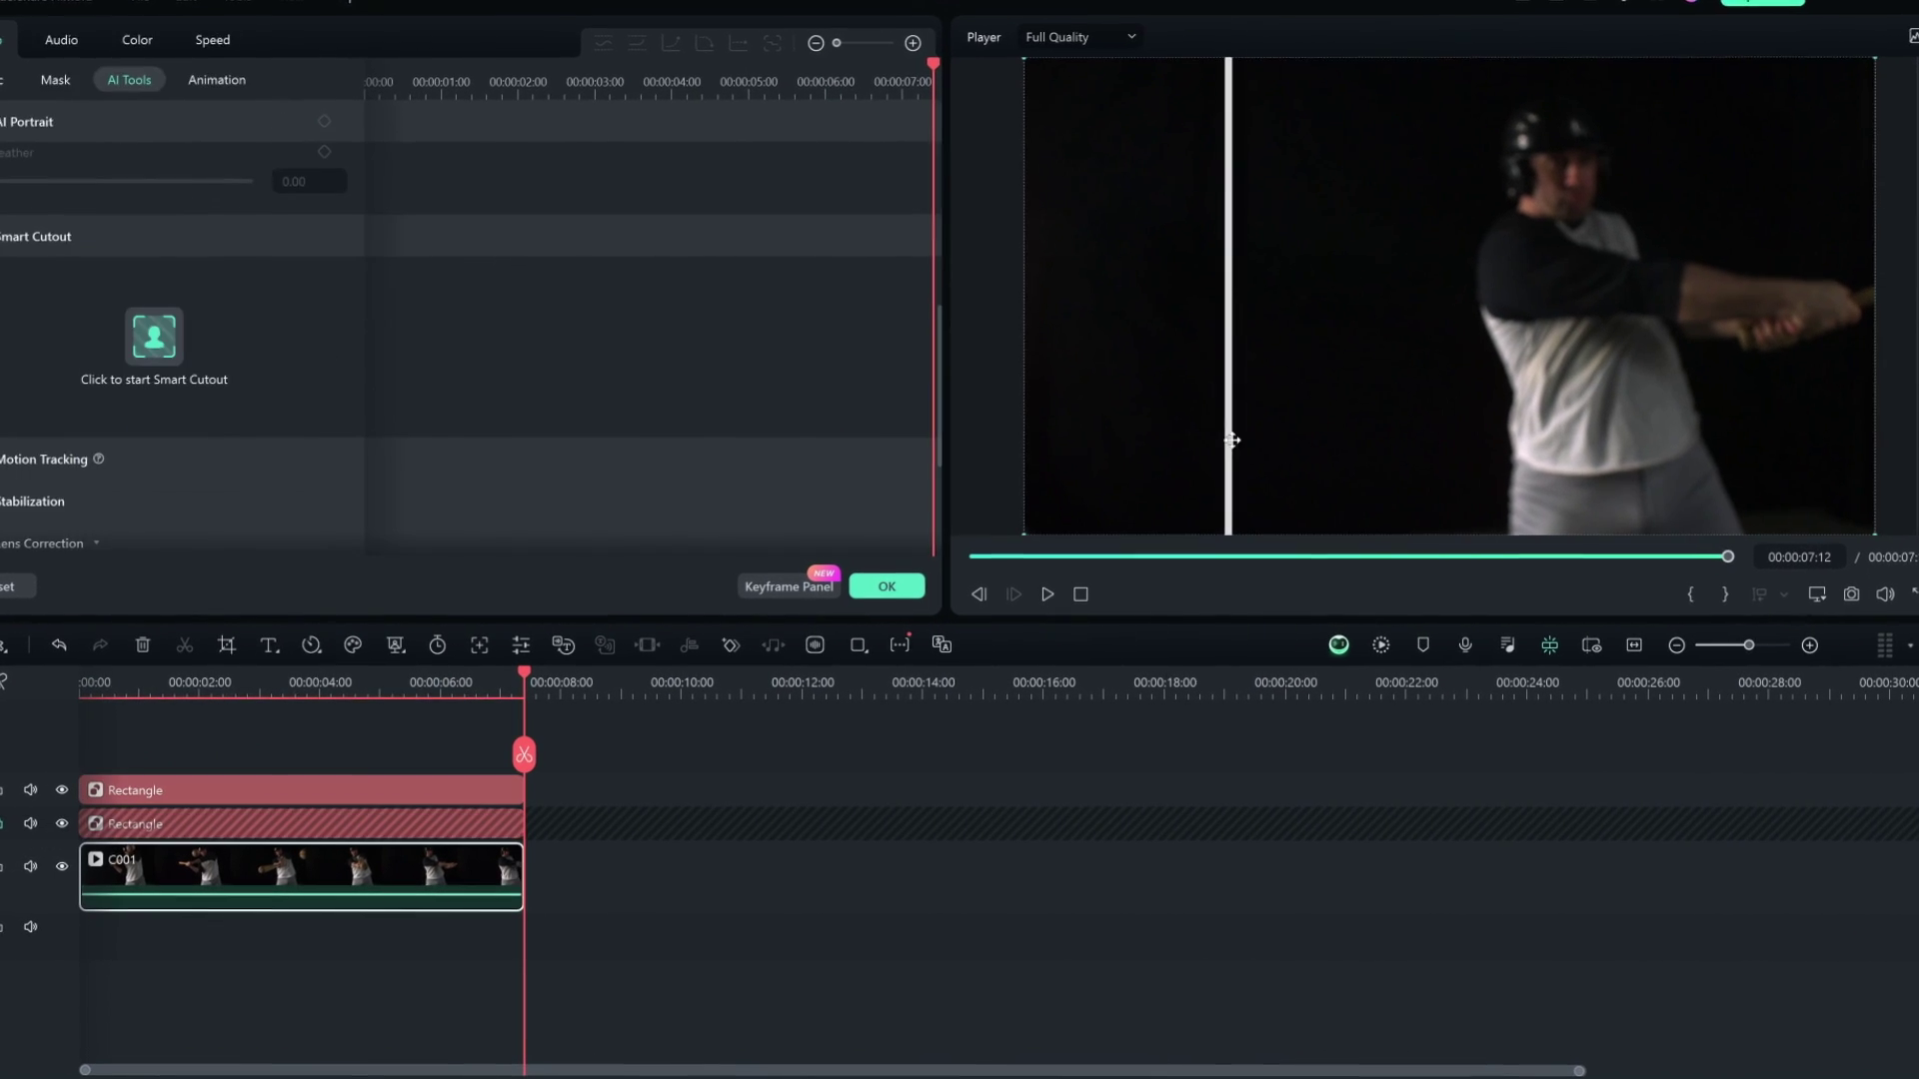
drag(1219, 439, 1445, 445)
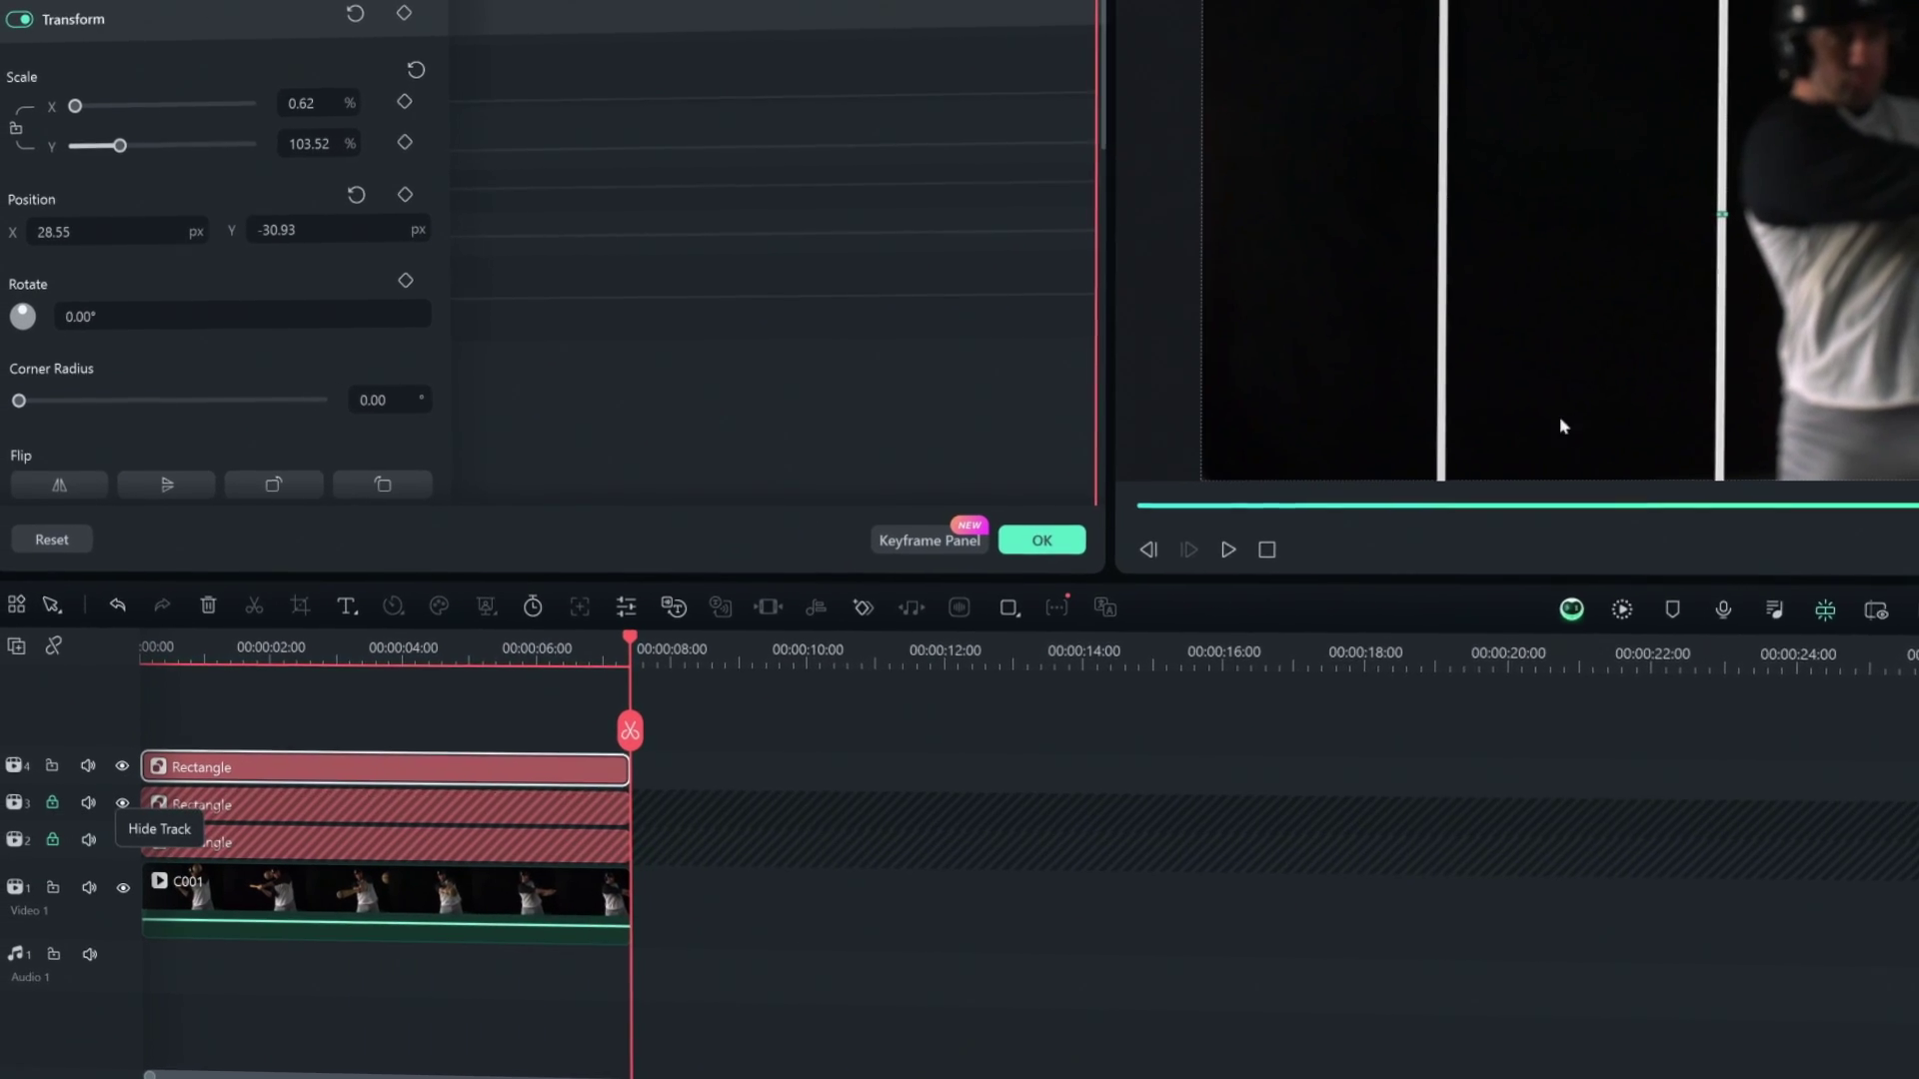
drag(1564, 426, 1858, 420)
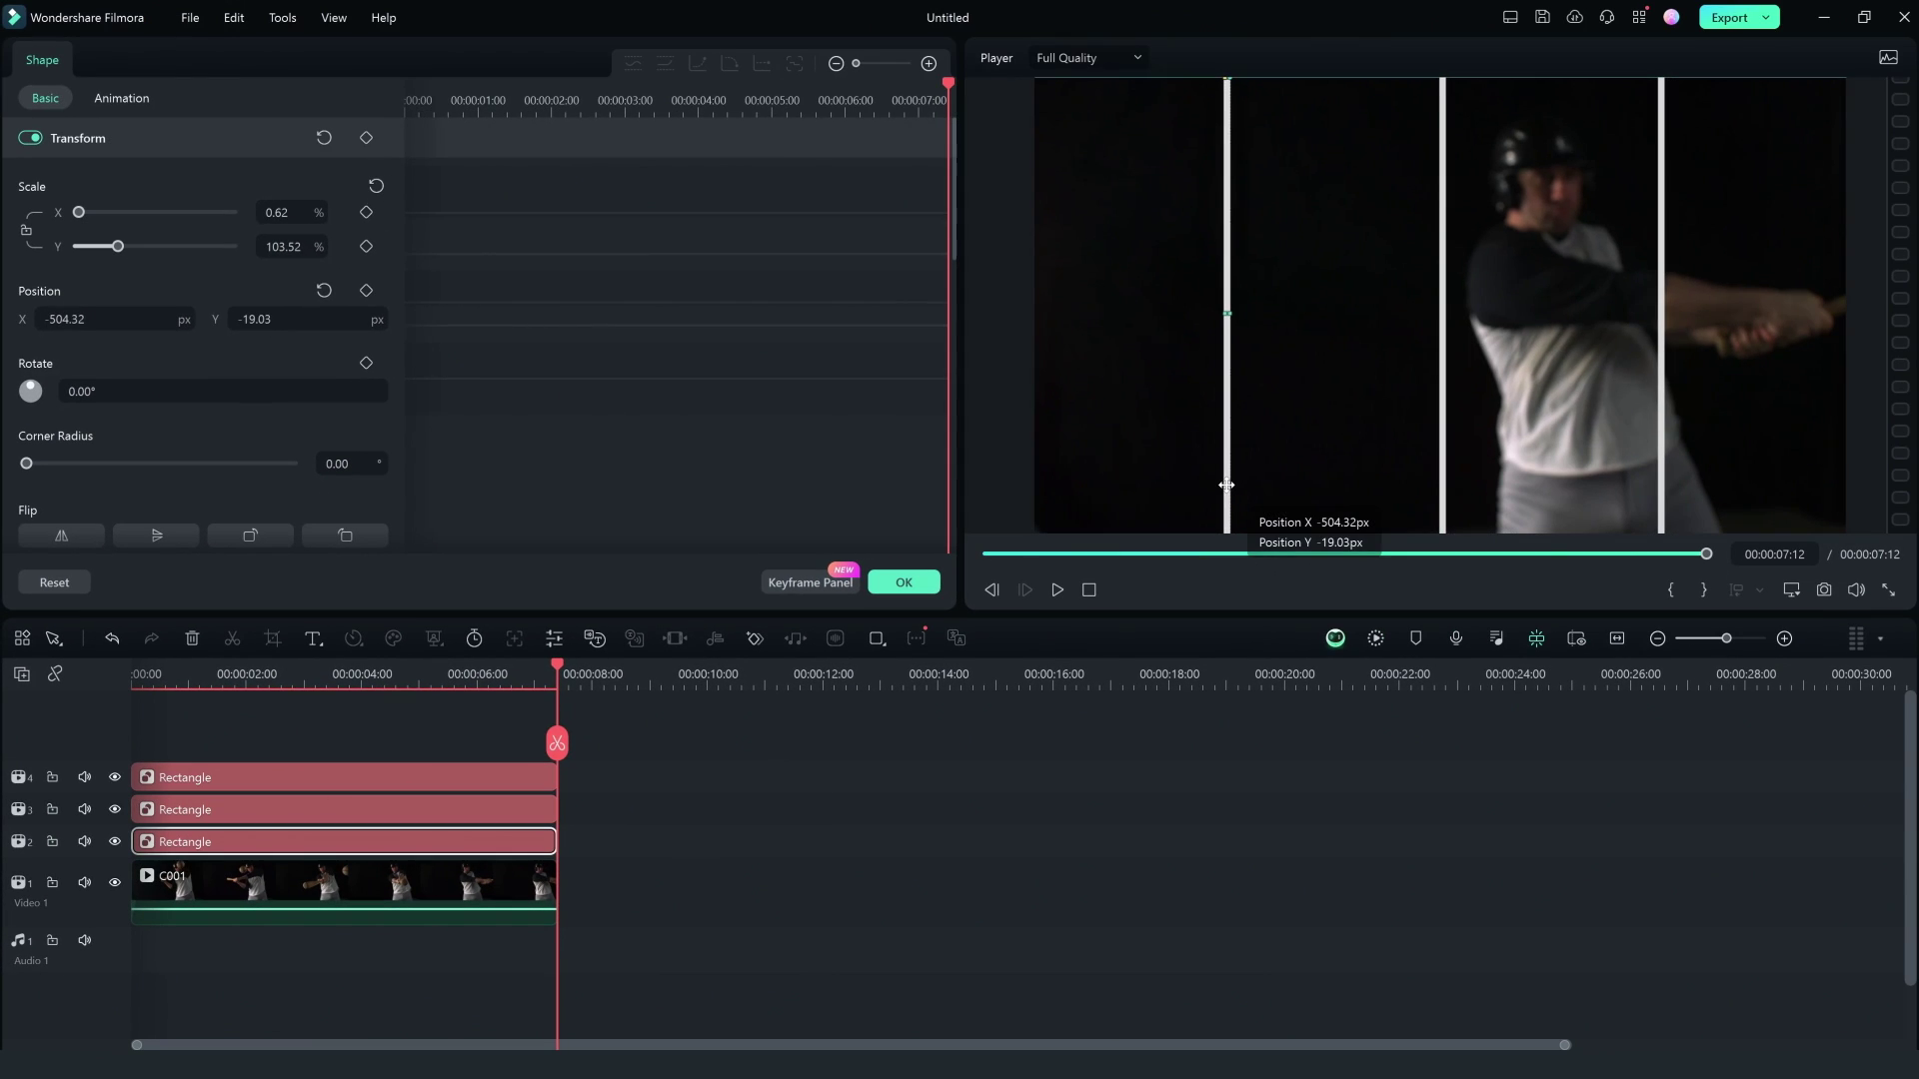
click(143, 677)
mouse_move(180, 681)
mouse_down()
mouse_move(236, 686)
mouse_move(213, 692)
mouse_up()
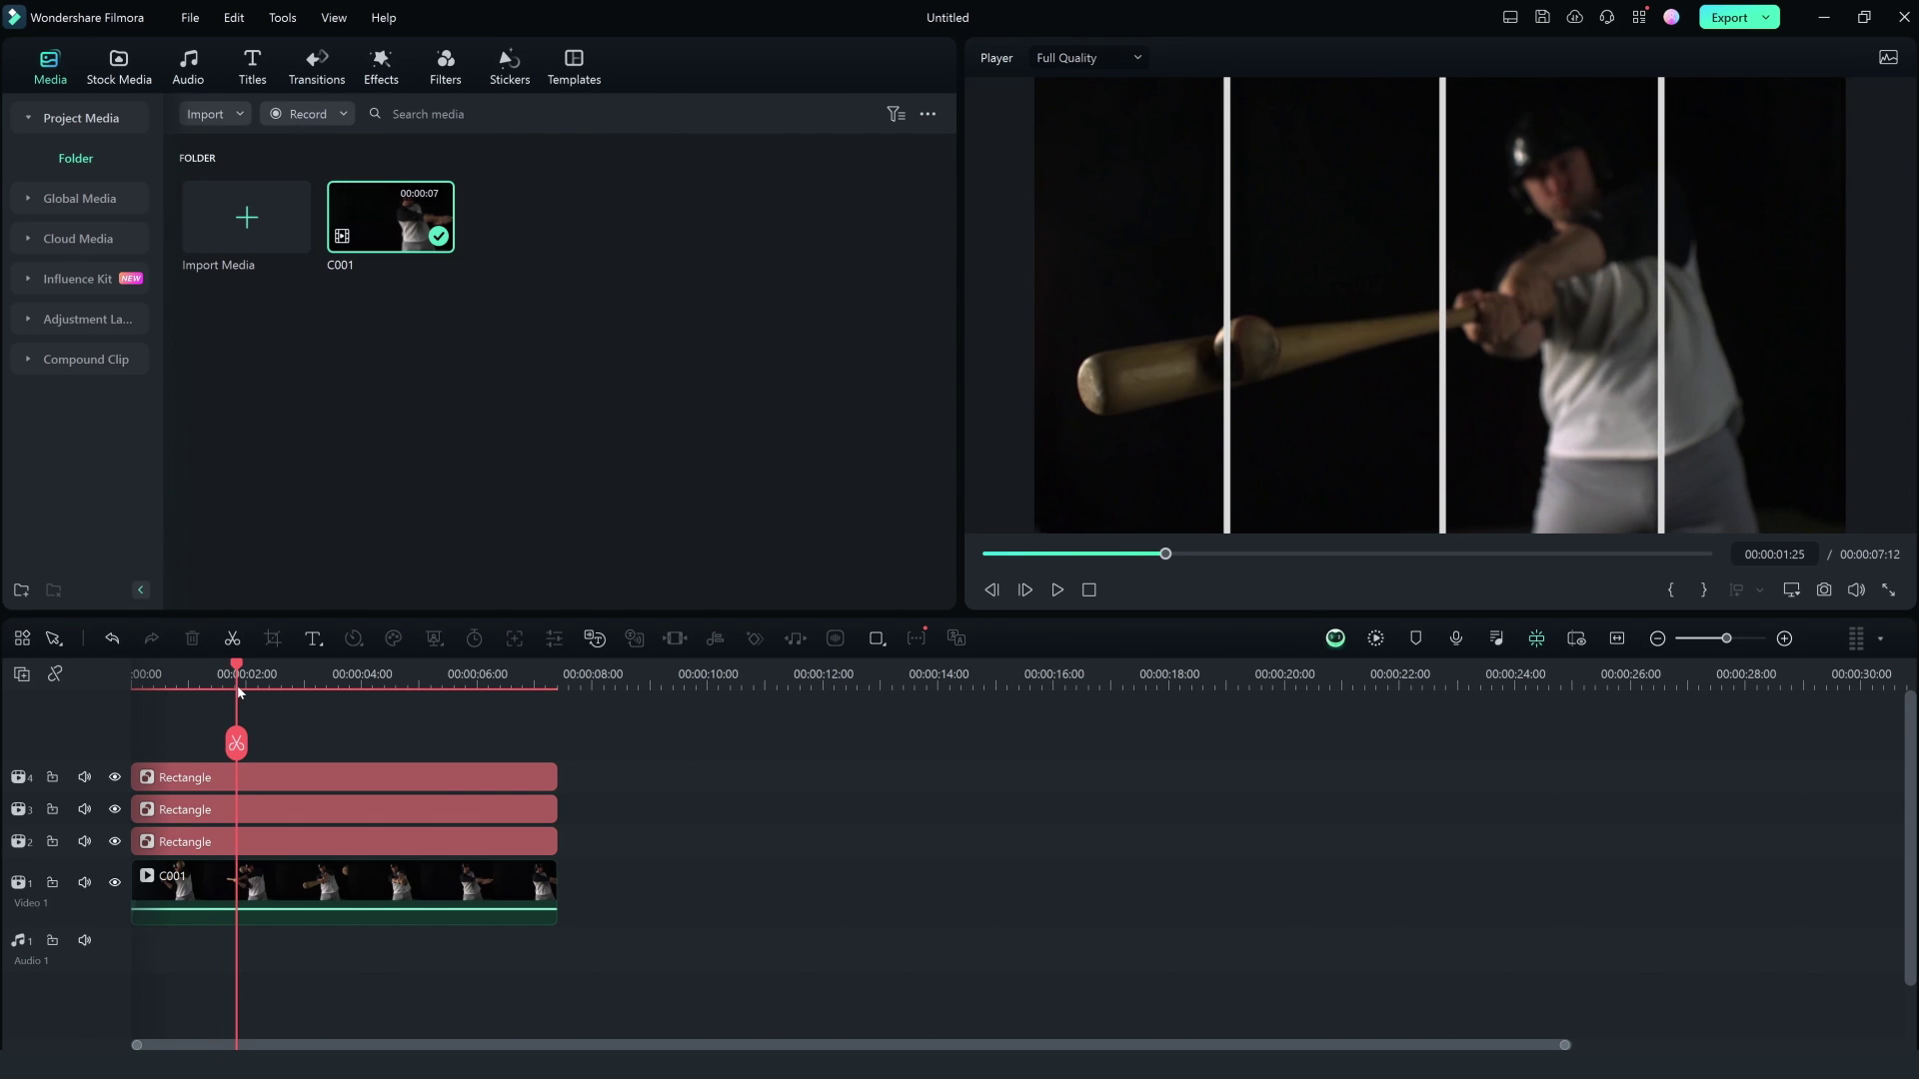
Copy the C001 baseball clip onto the top track and select the copy
double_click(388, 885)
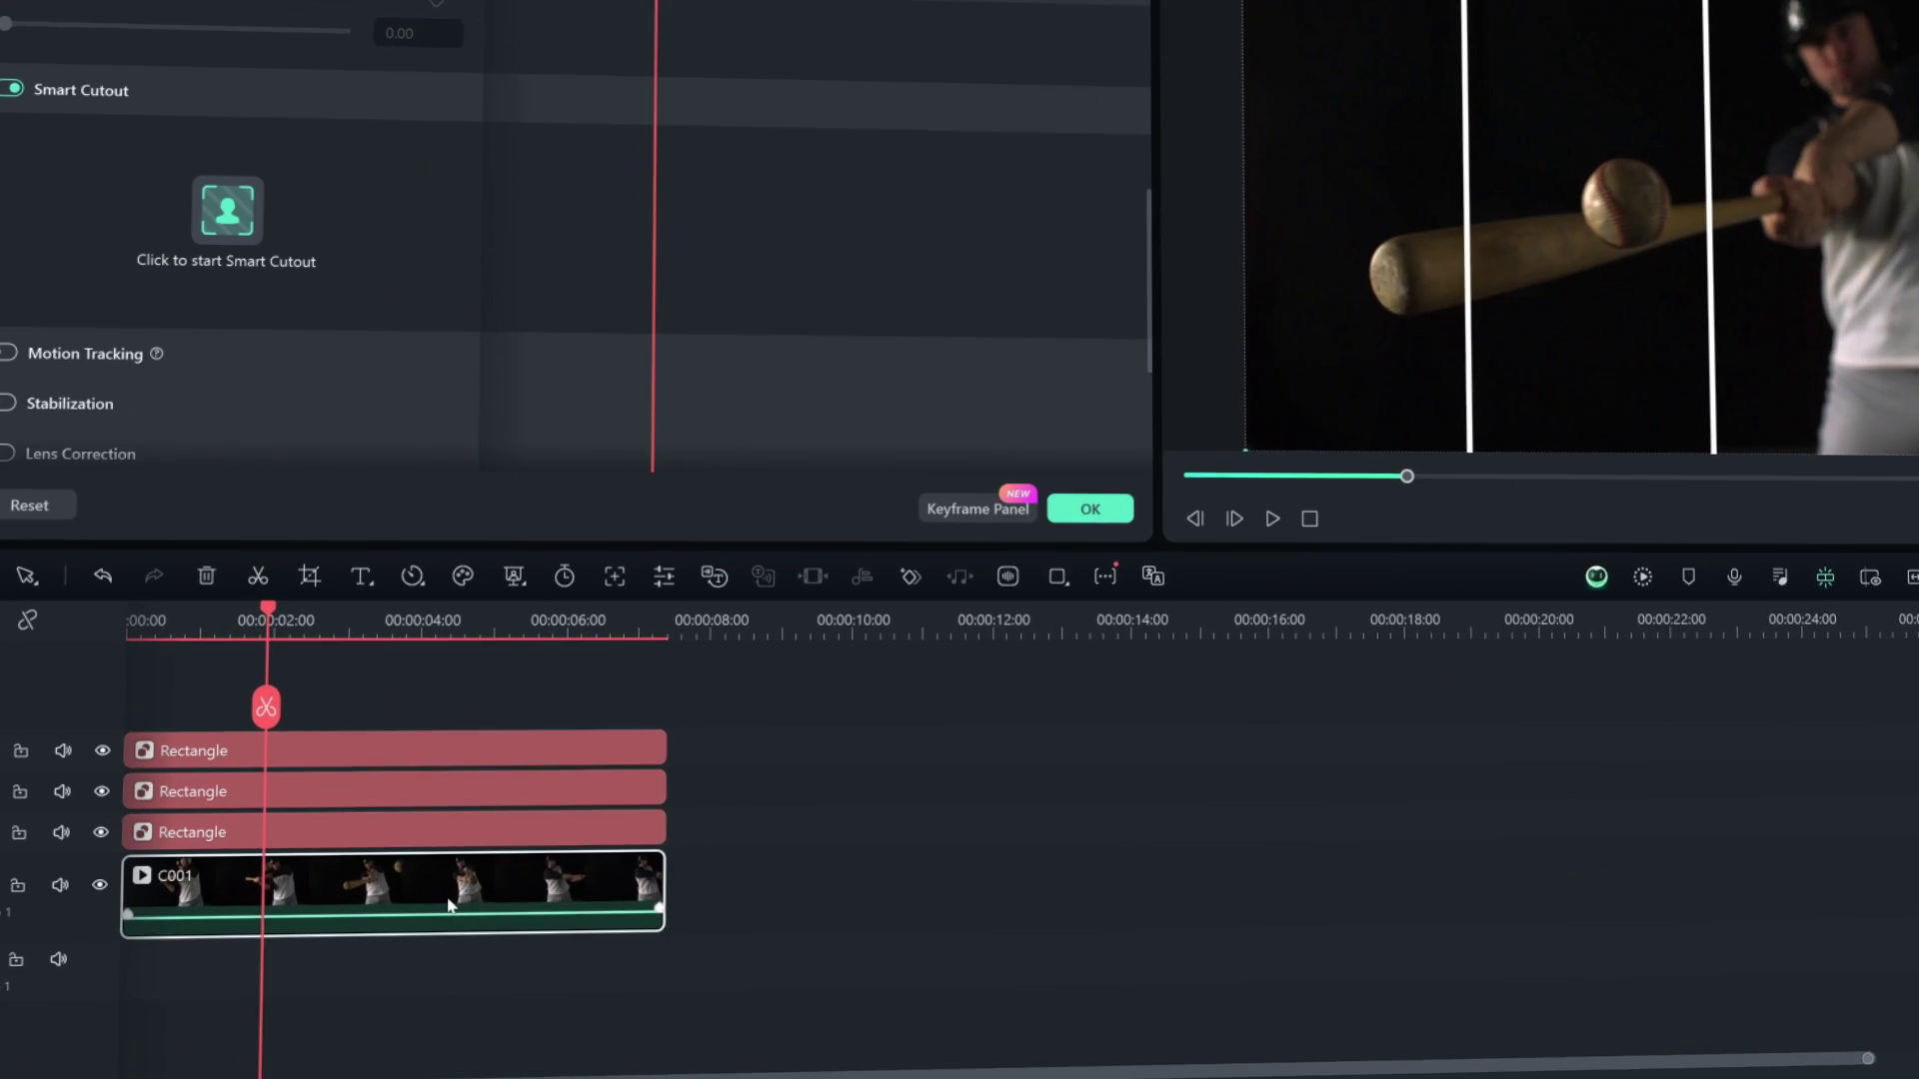
drag(387, 884, 388, 741)
click(566, 663)
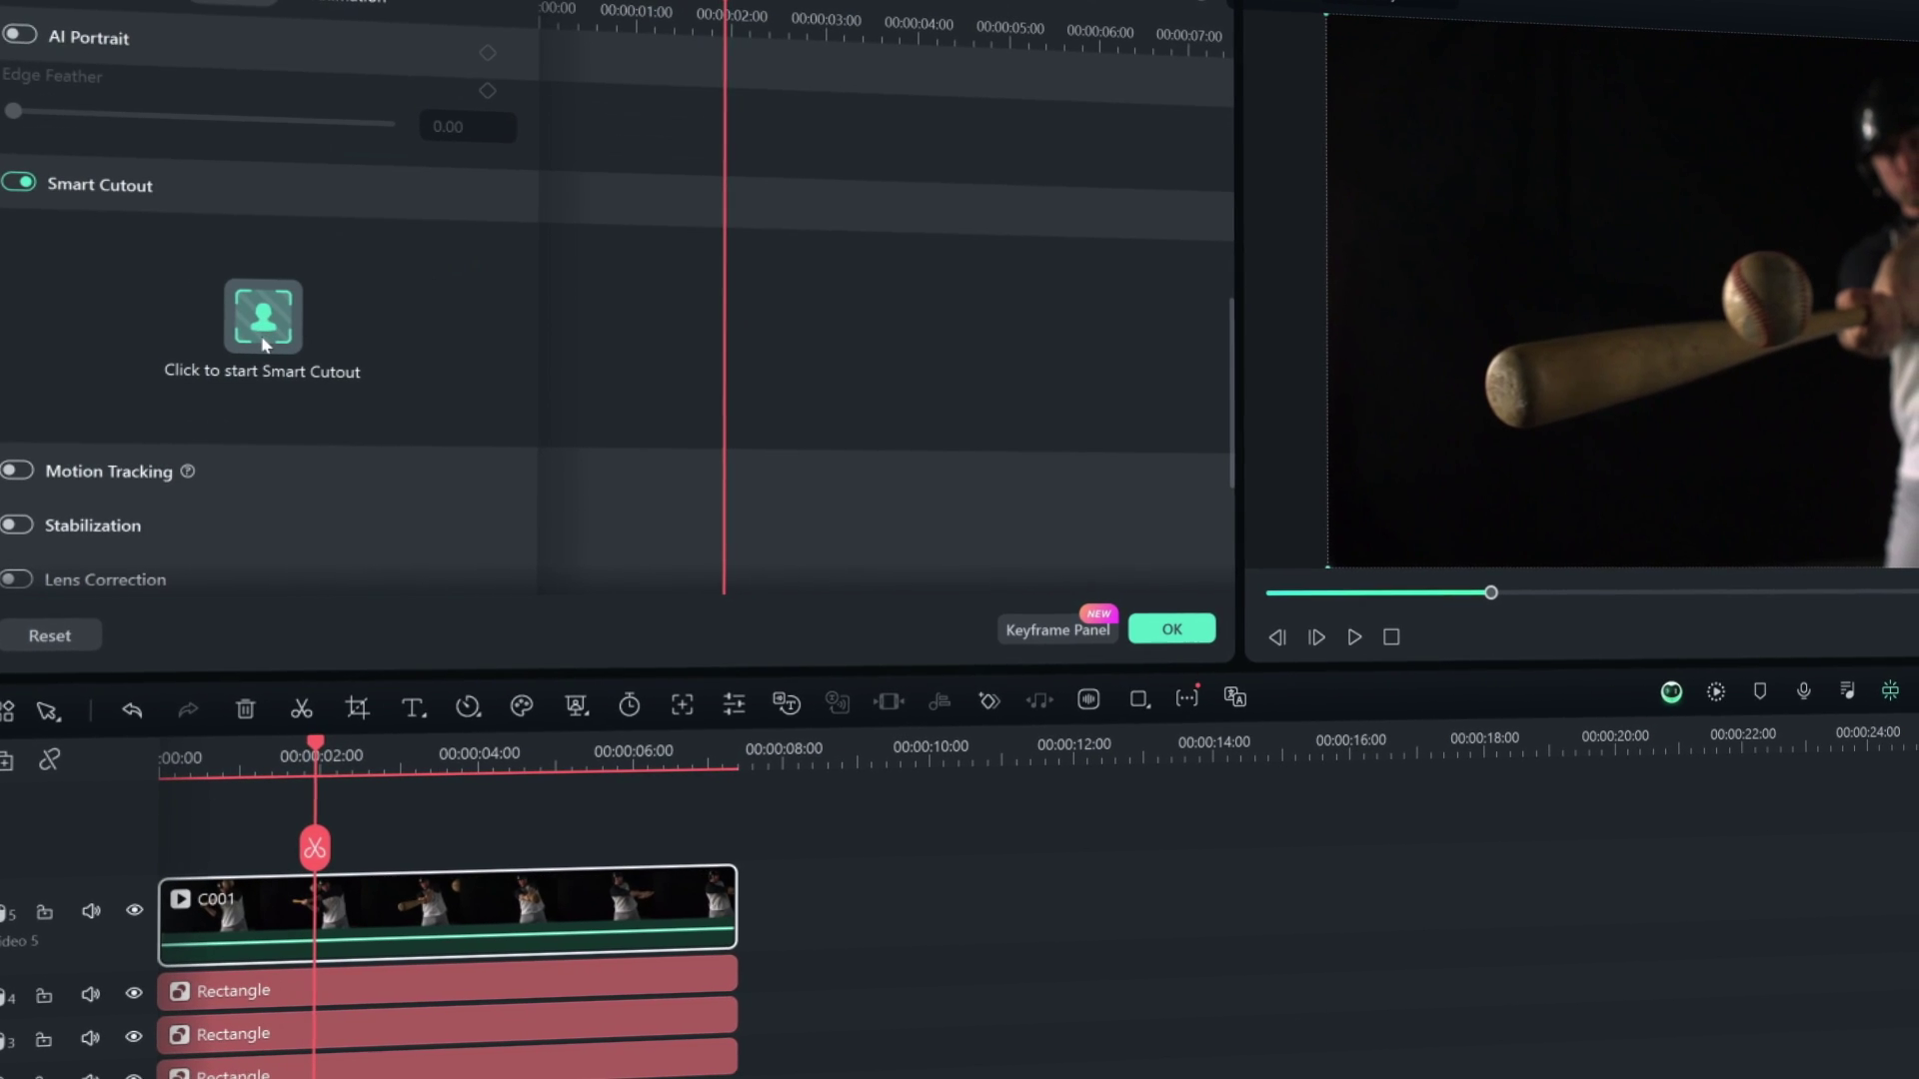
Smart Cutout the bat and the ball, tracking each forward through the clip, then save
click(265, 344)
drag(720, 440, 857, 413)
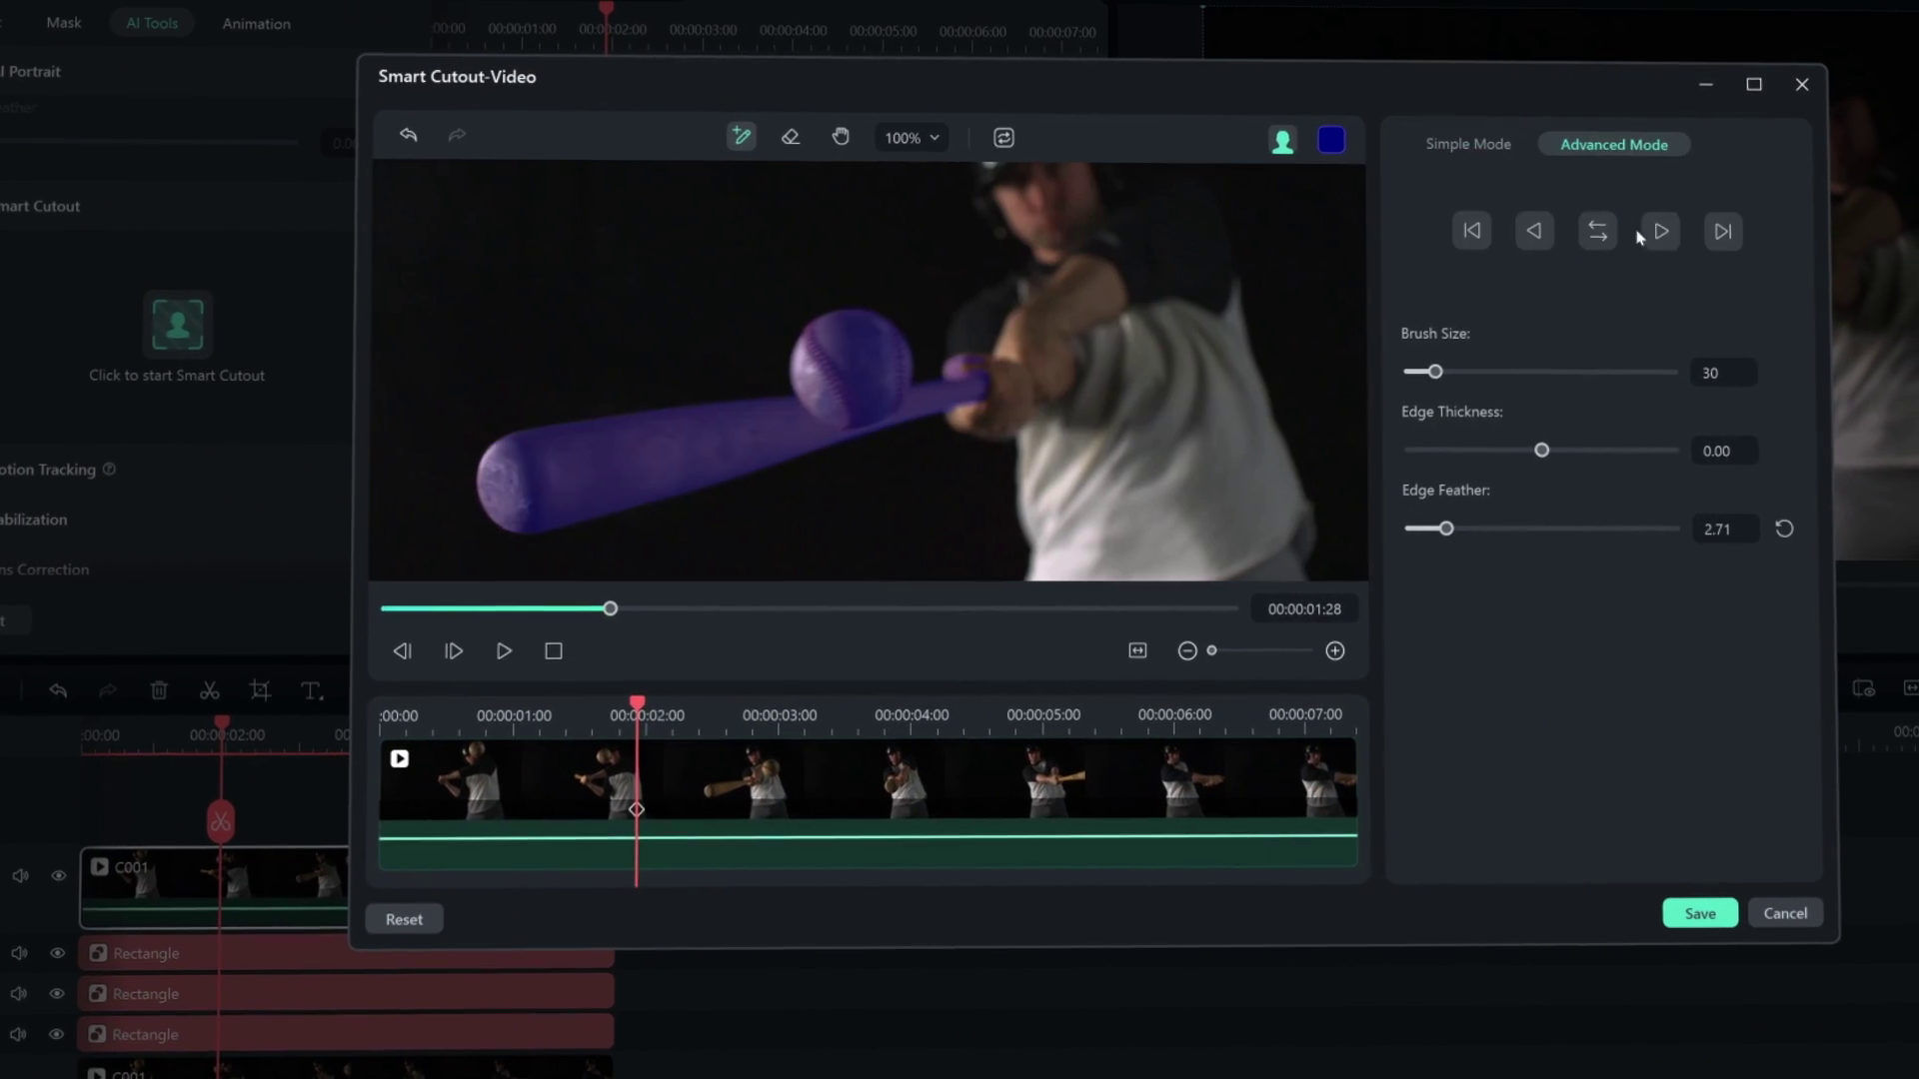
click(1659, 231)
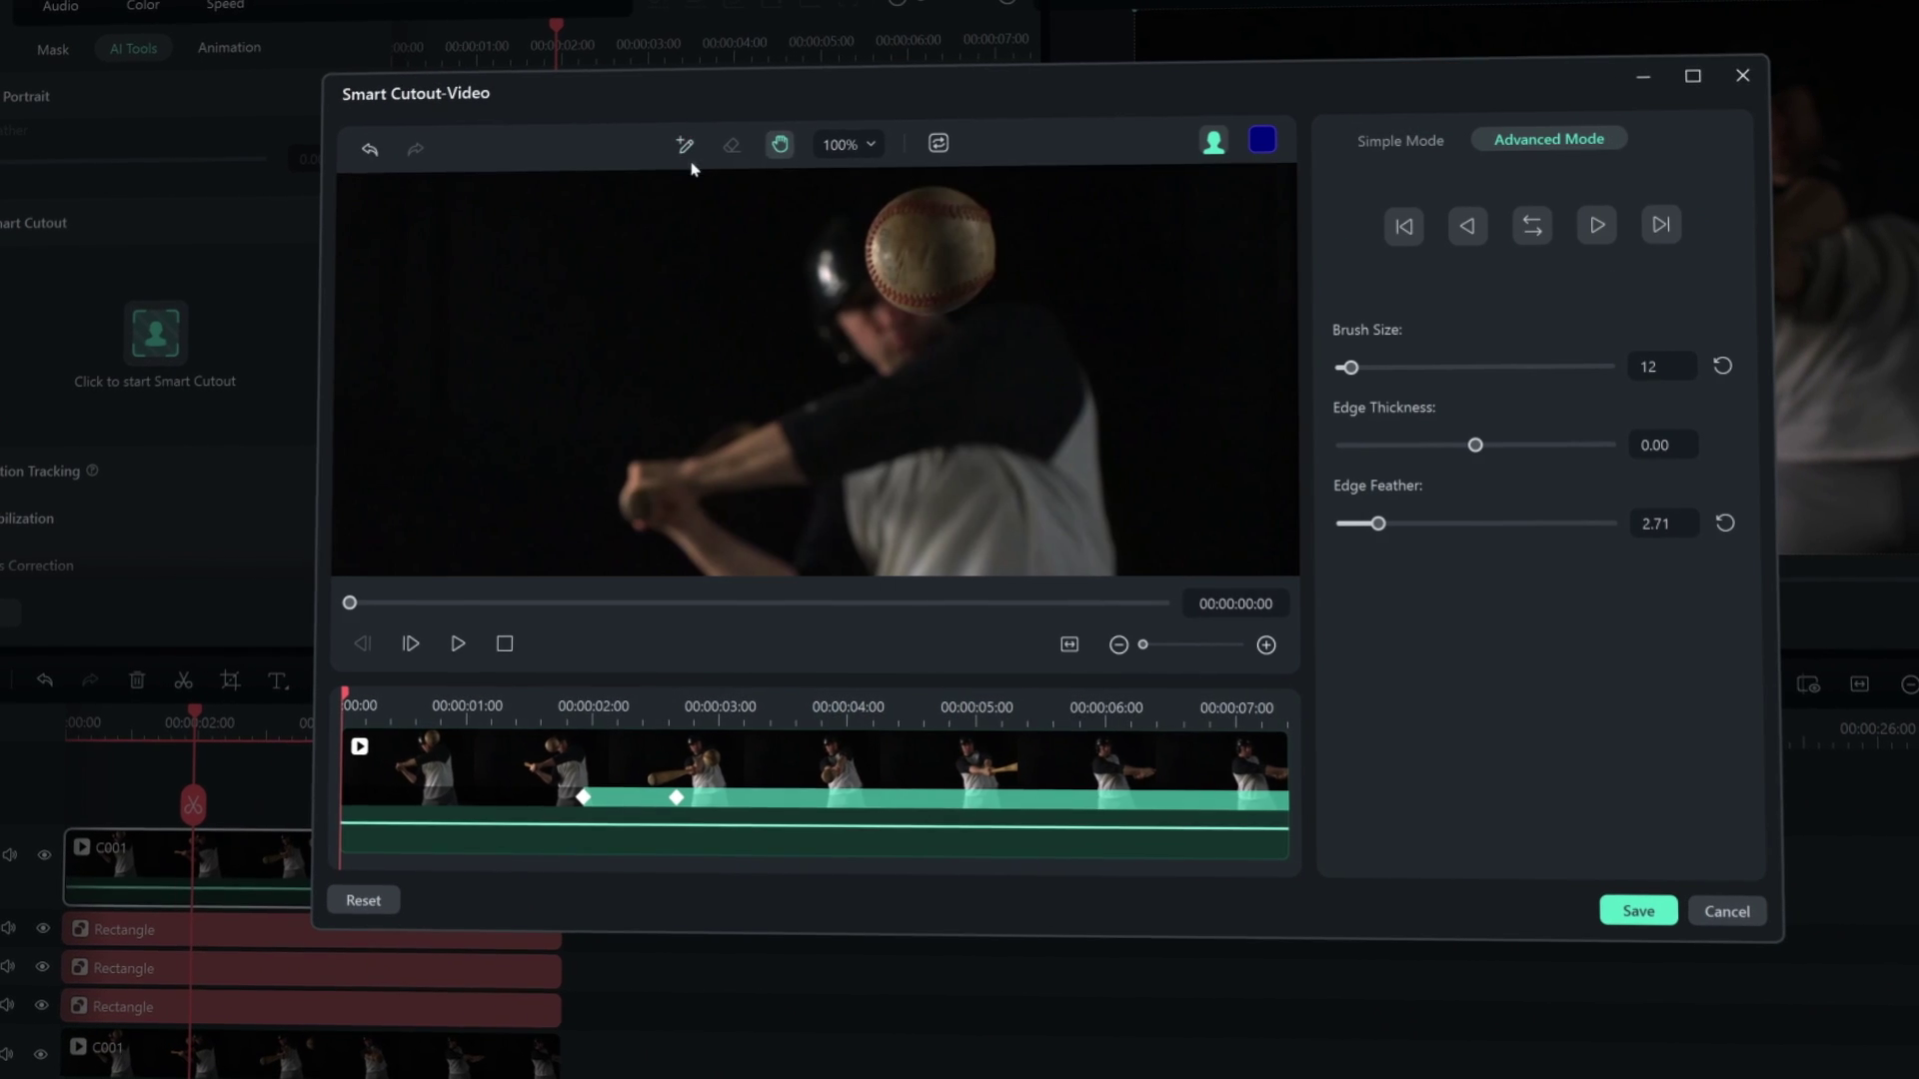
click(685, 146)
click(929, 247)
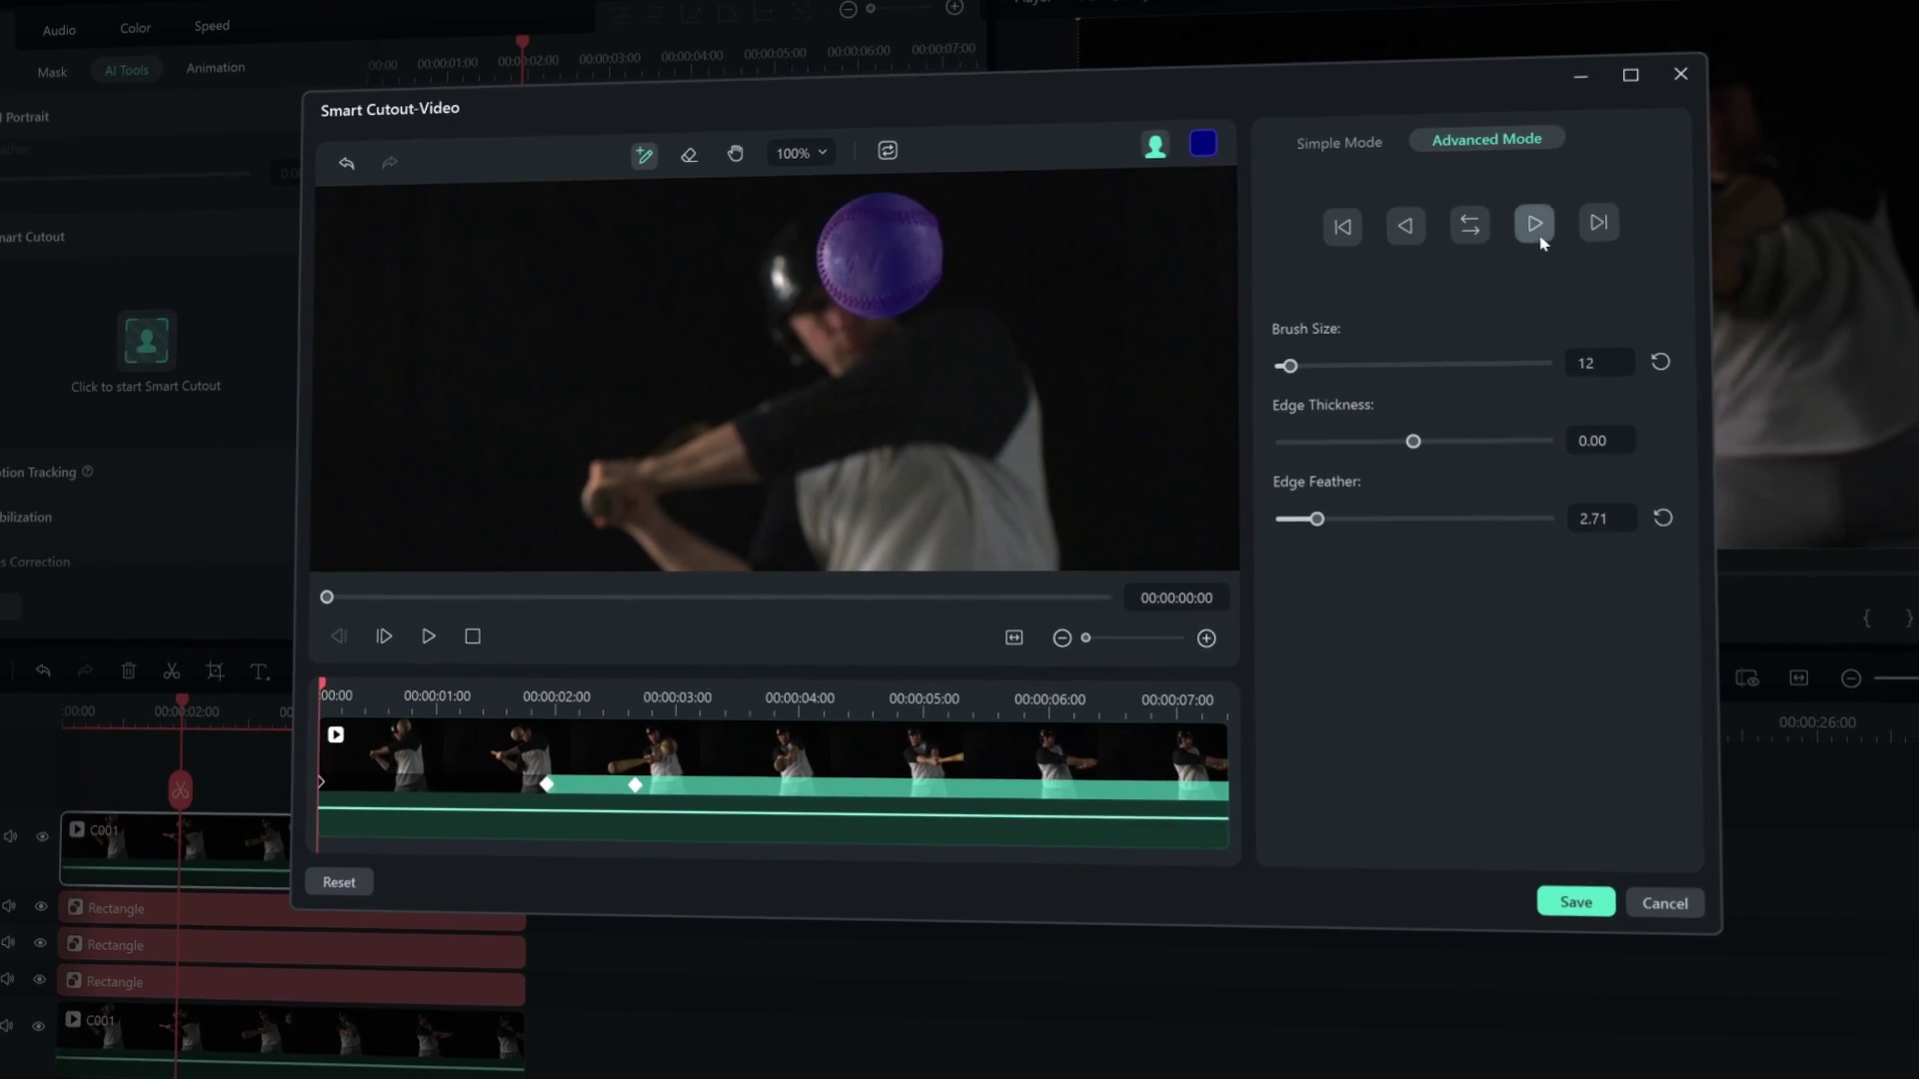
click(1536, 225)
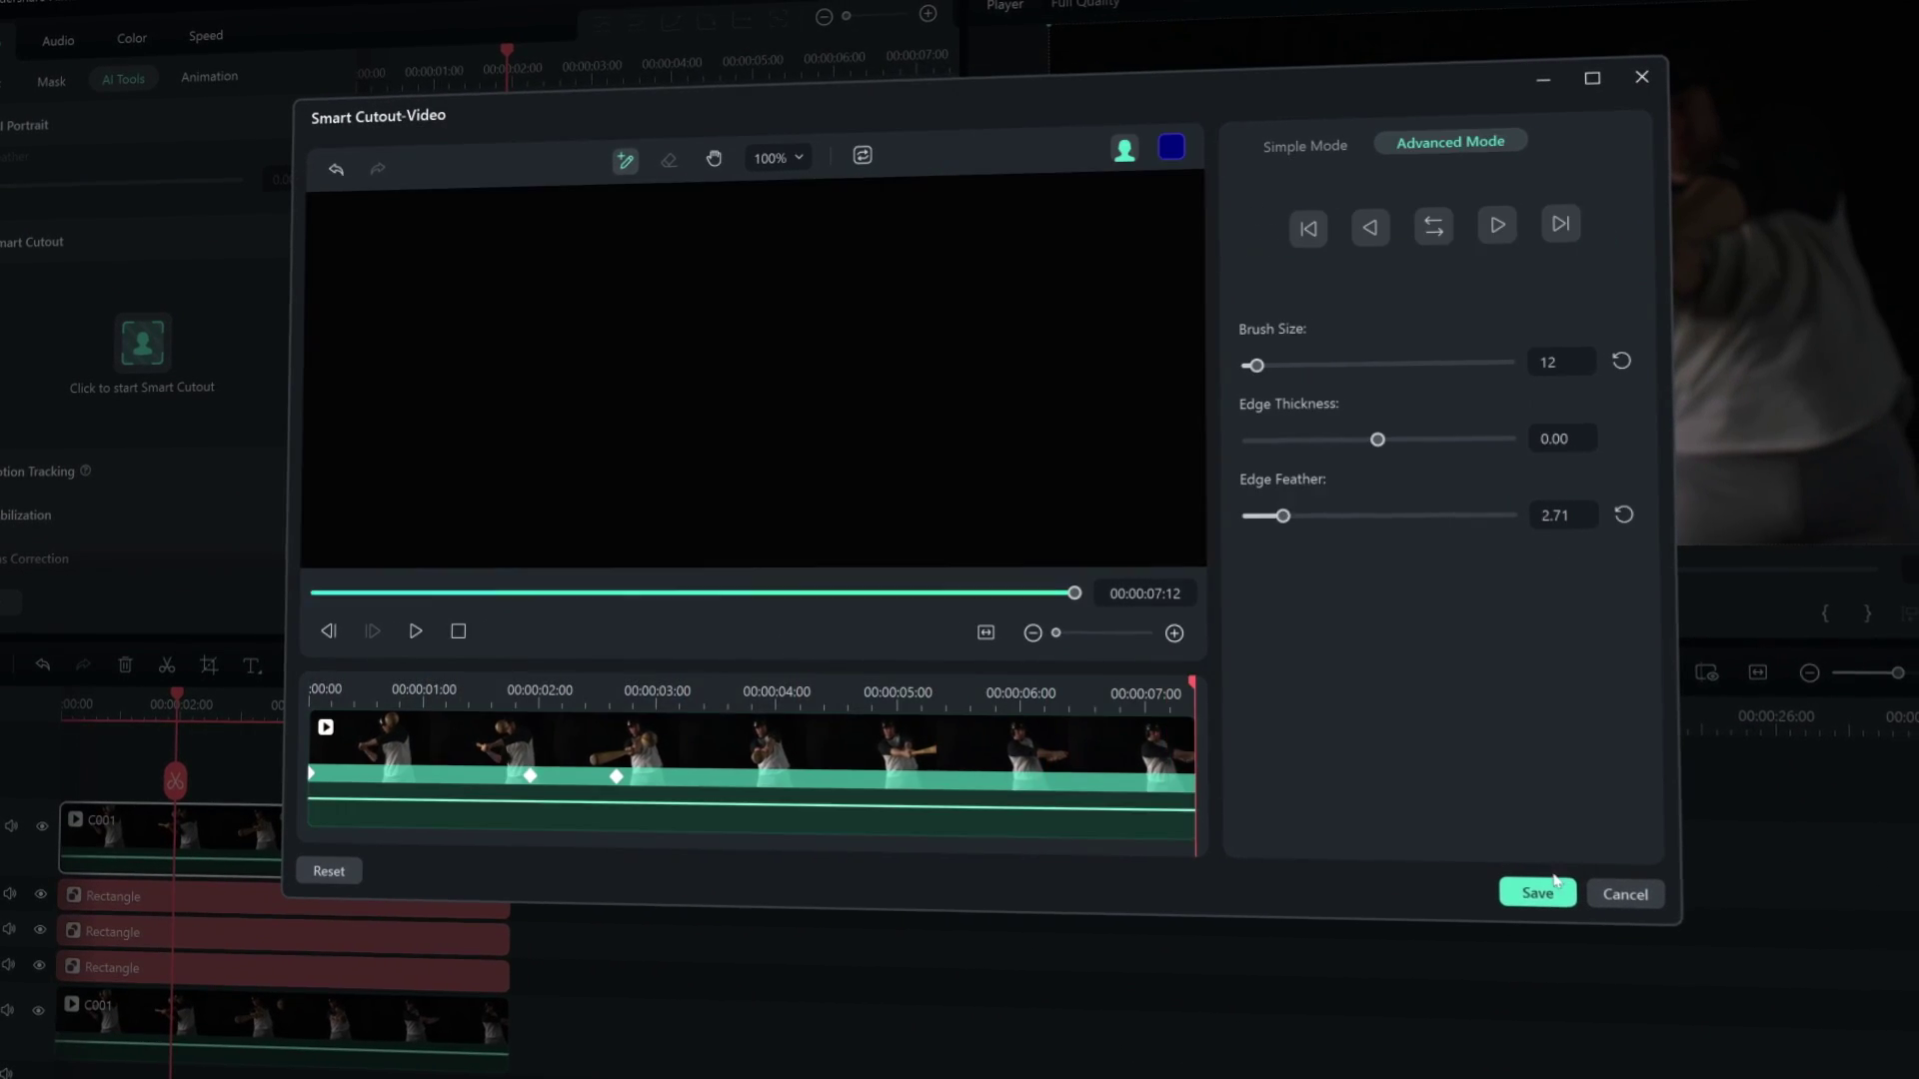
click(1539, 892)
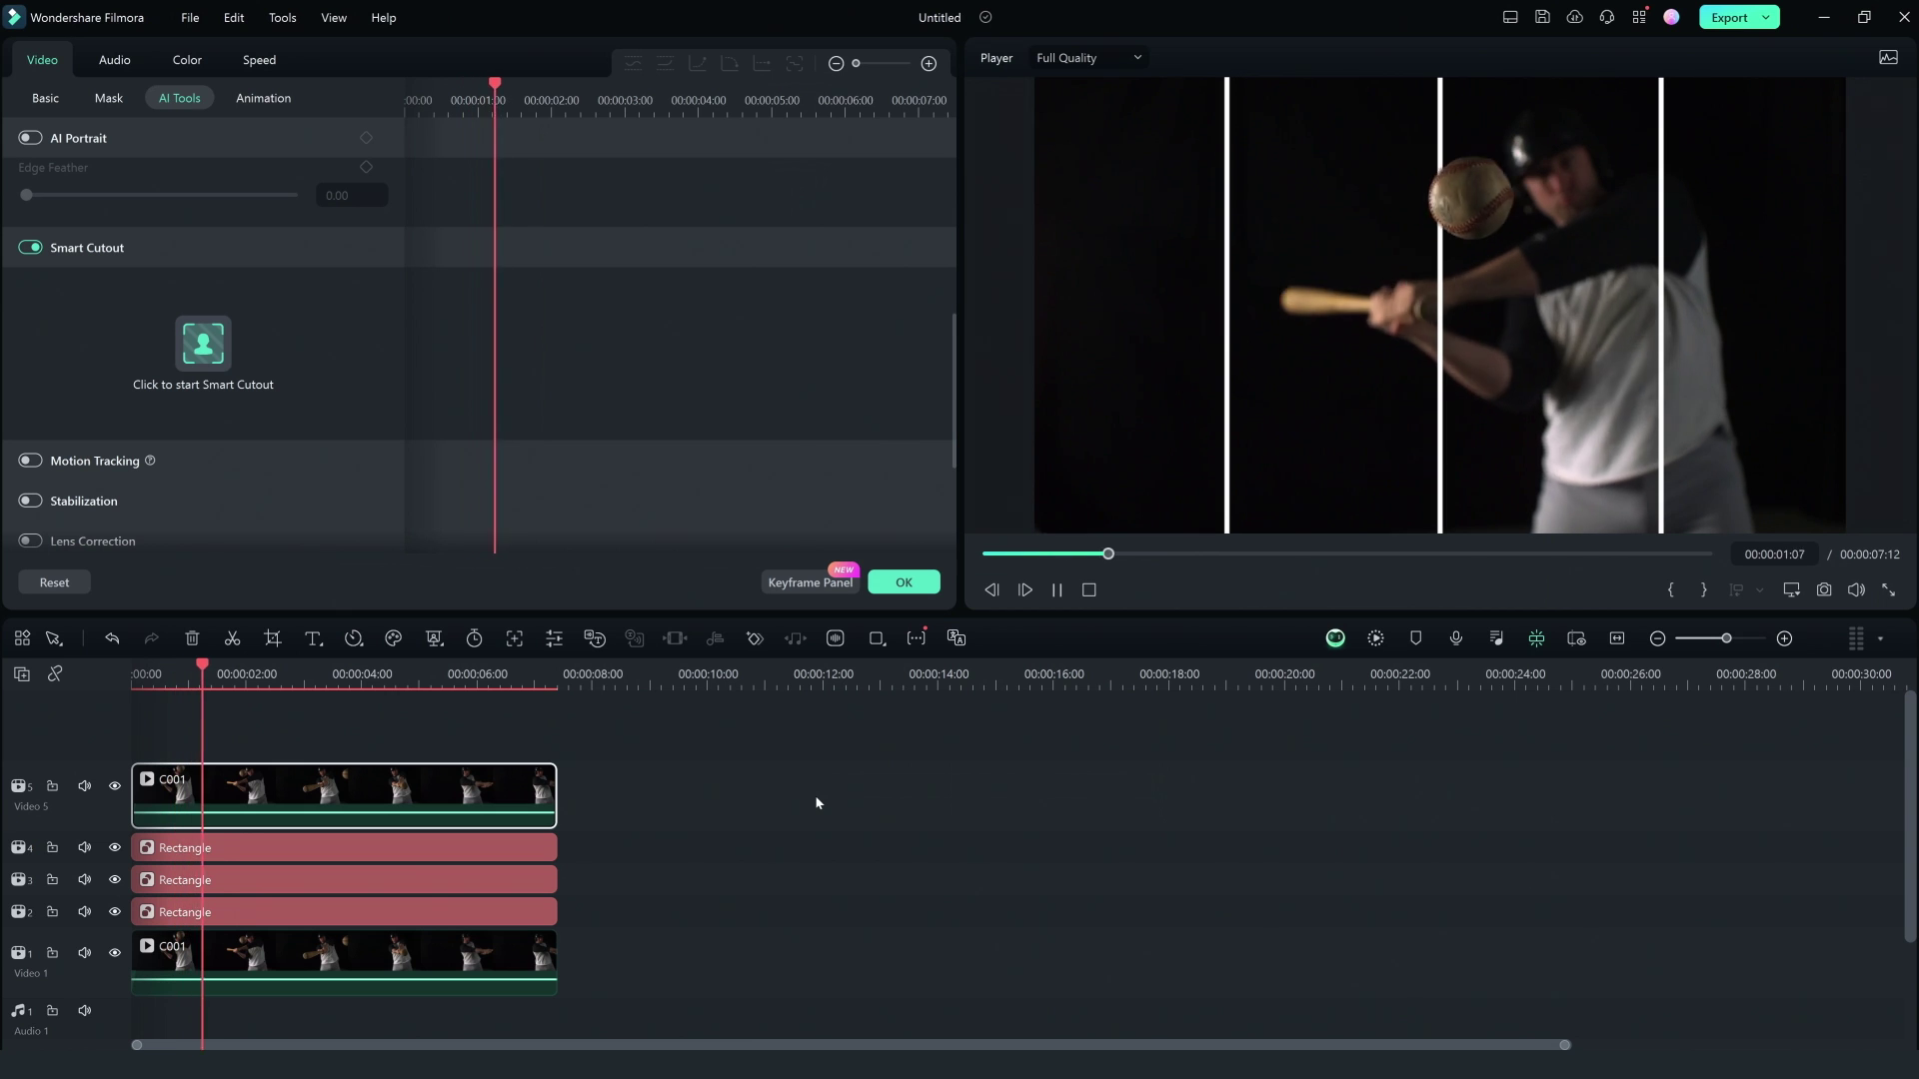